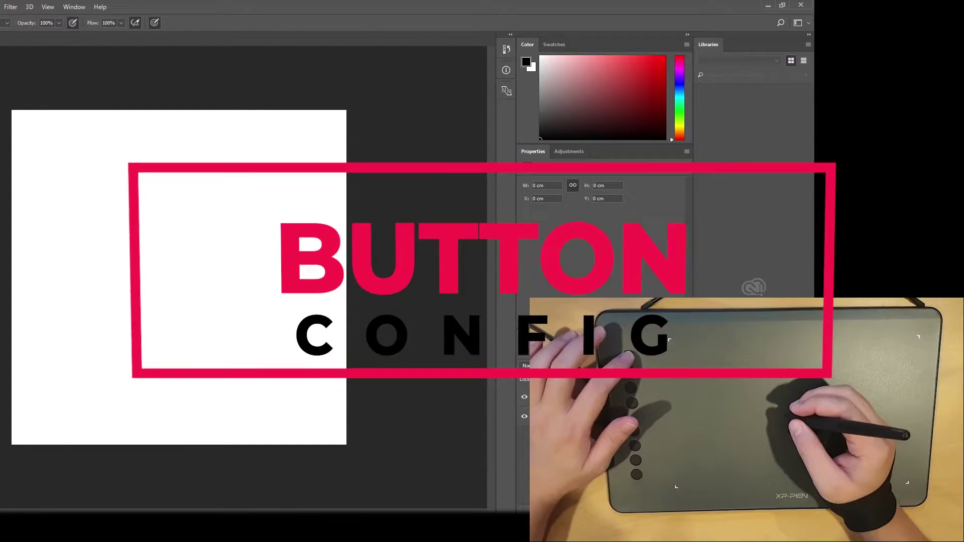
Open the PenTablet settings for the Deco 01 V2 and test the pen's pressure response with several taps
left_click(424, 531)
left_click(435, 476)
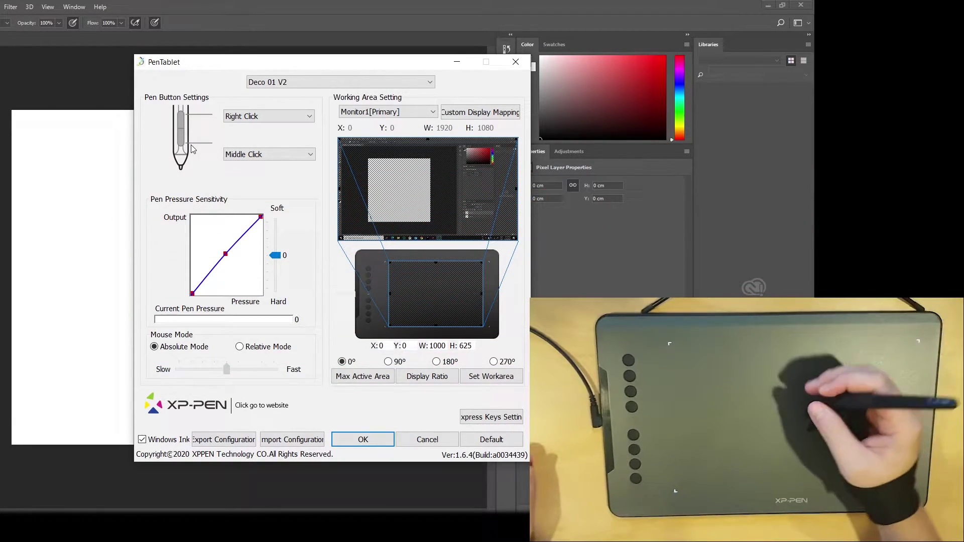
left_click(298, 226)
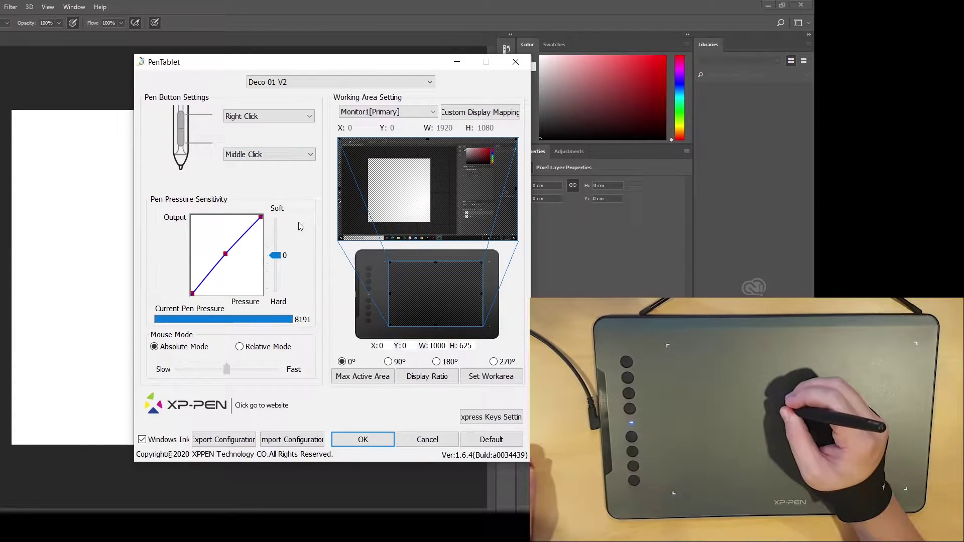
left_click(298, 222)
left_click(297, 223)
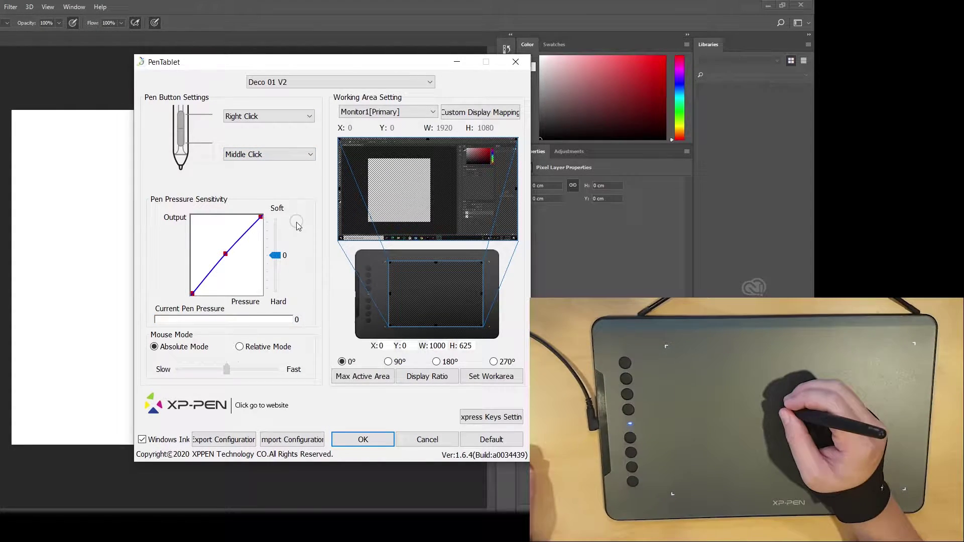
left_click(299, 227)
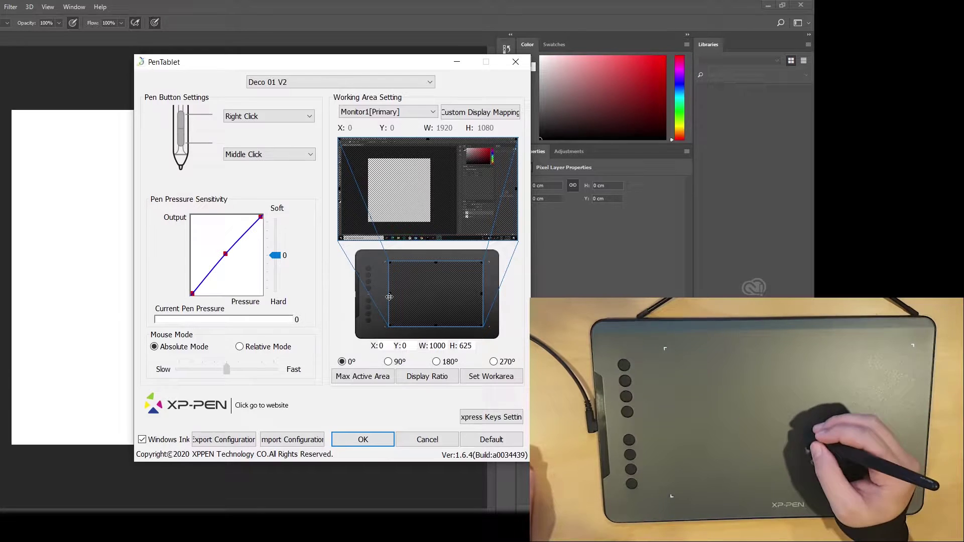
Select Monitor1[Primary] as the display for the tablet's working area
left_click(374, 112)
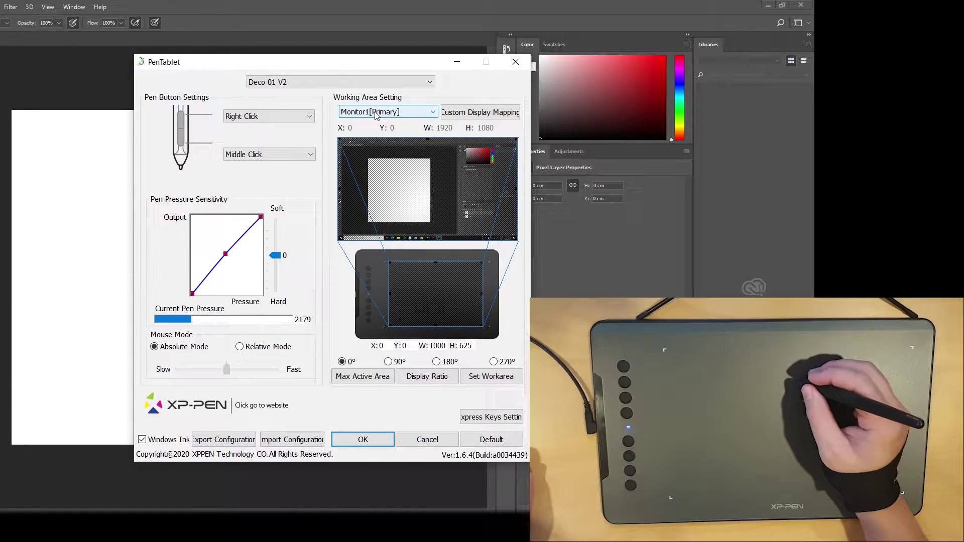
left_click(372, 133)
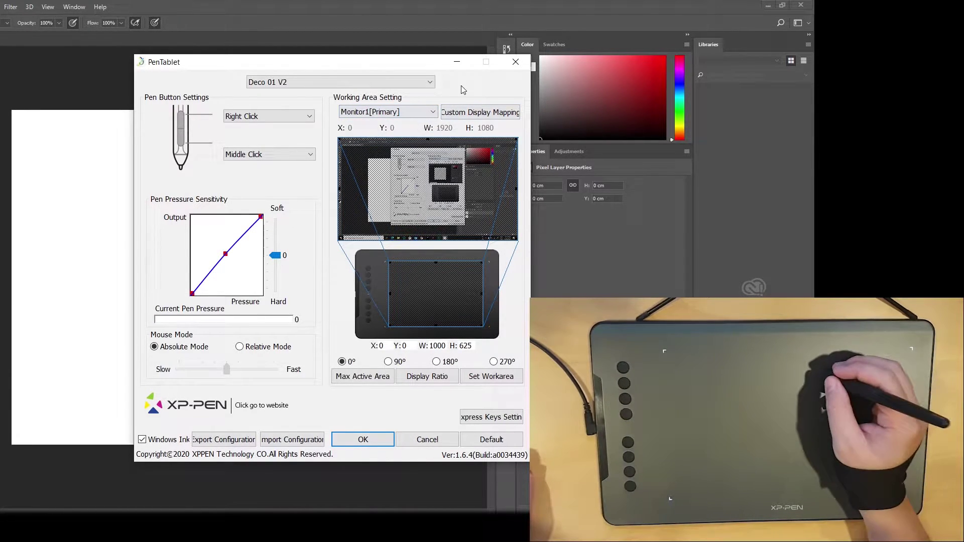
Open the Express Keys settings, review the K1 to K8 assignments, and reposition the dialog
left_click(489, 417)
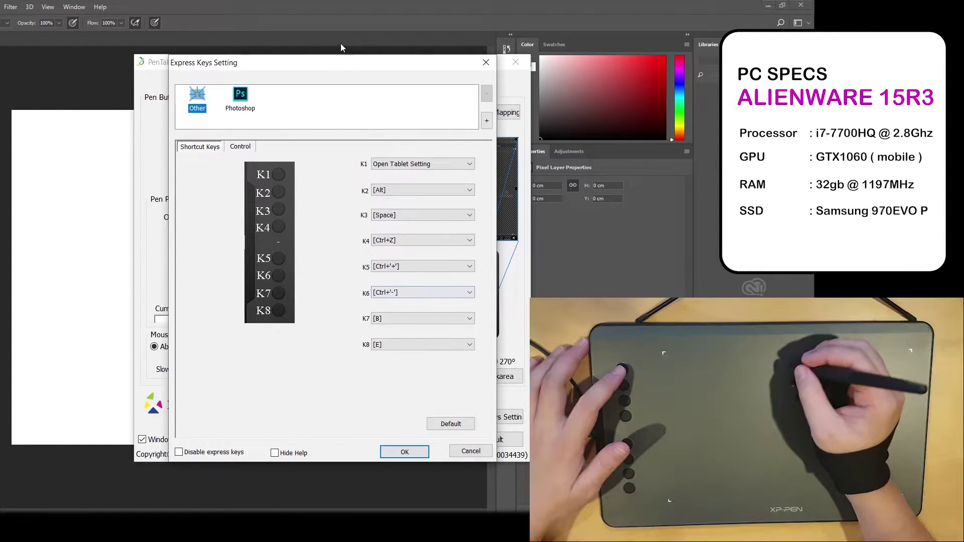
left_click_drag(331, 63, 0, 156)
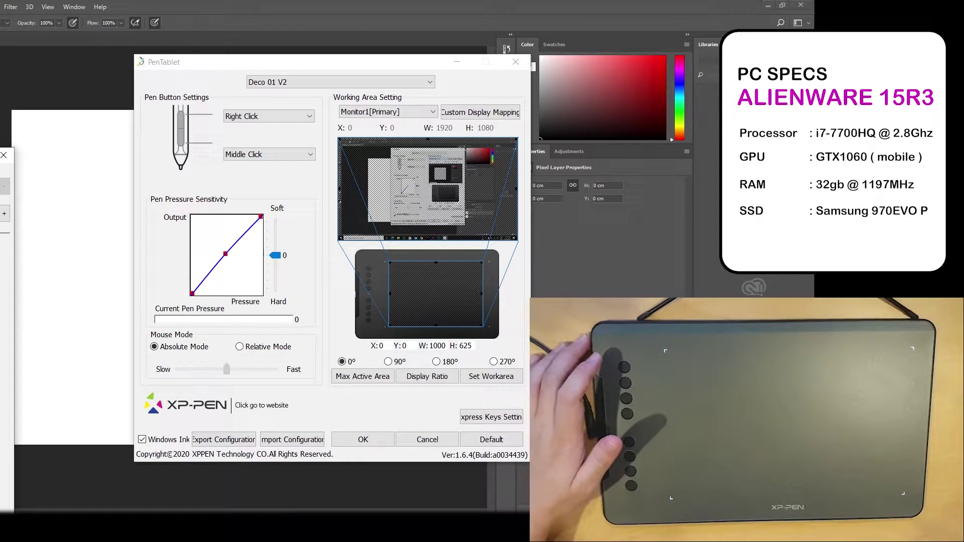
left_click(4, 155)
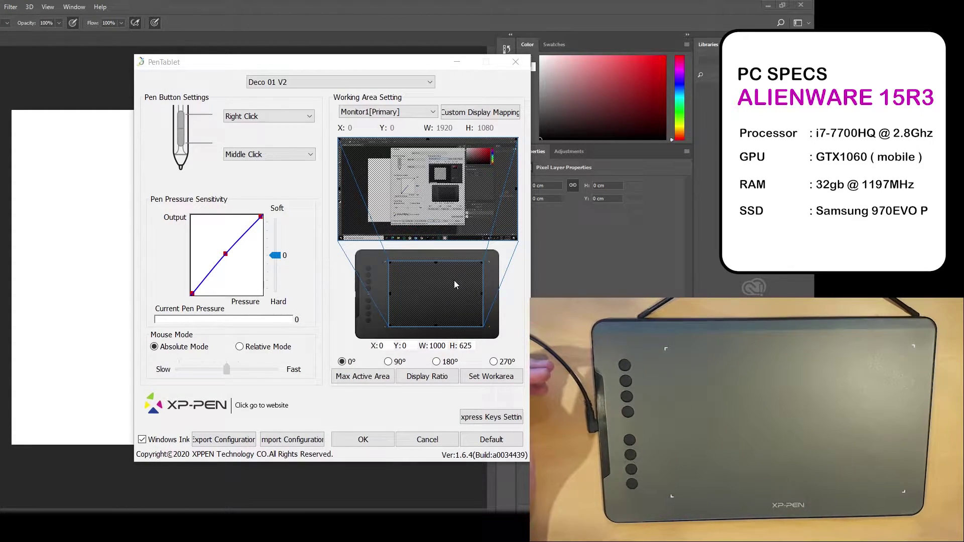
left_click_drag(0, 150, 302, 99)
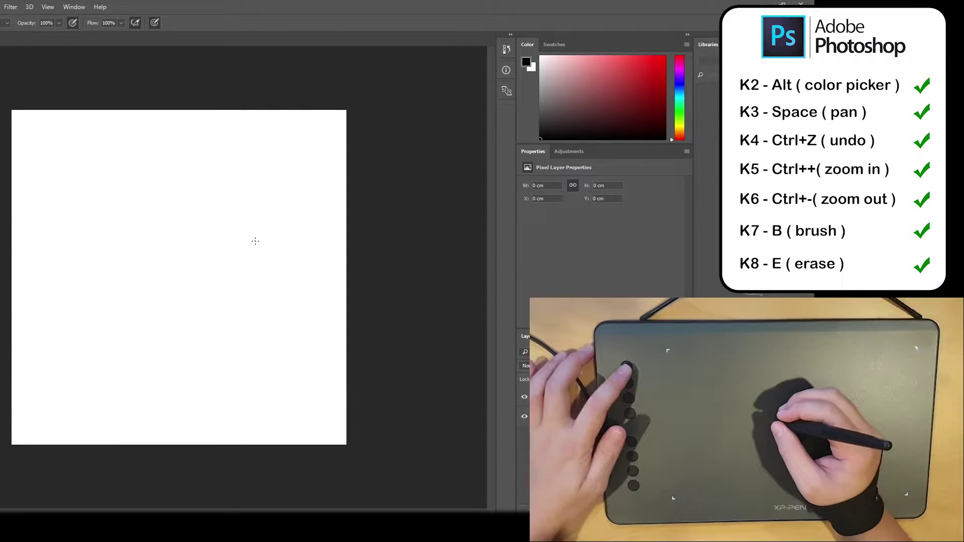
Return to the Photoshop canvas and brush overlapping circular scribbles about 28 by 24 cm near the middle
left_click(418, 532)
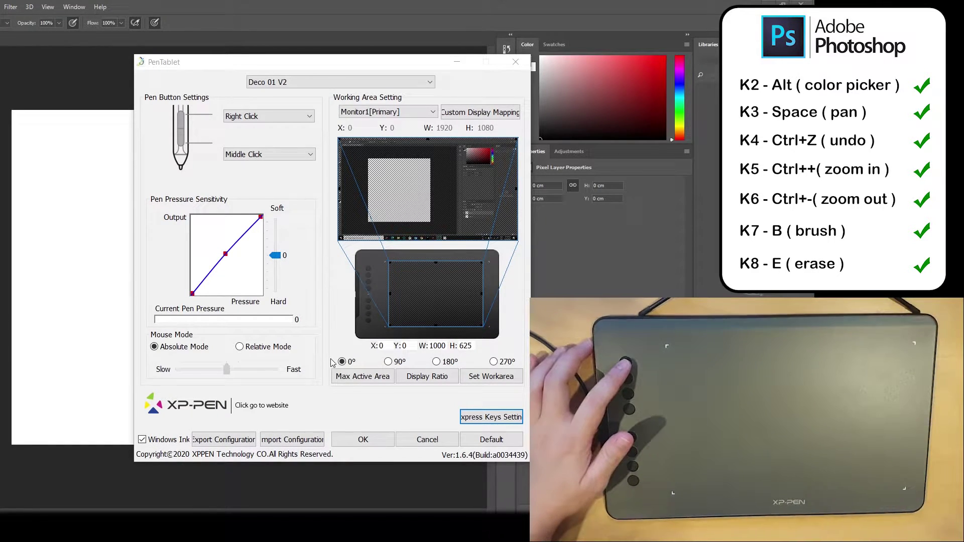
left_click(418, 532)
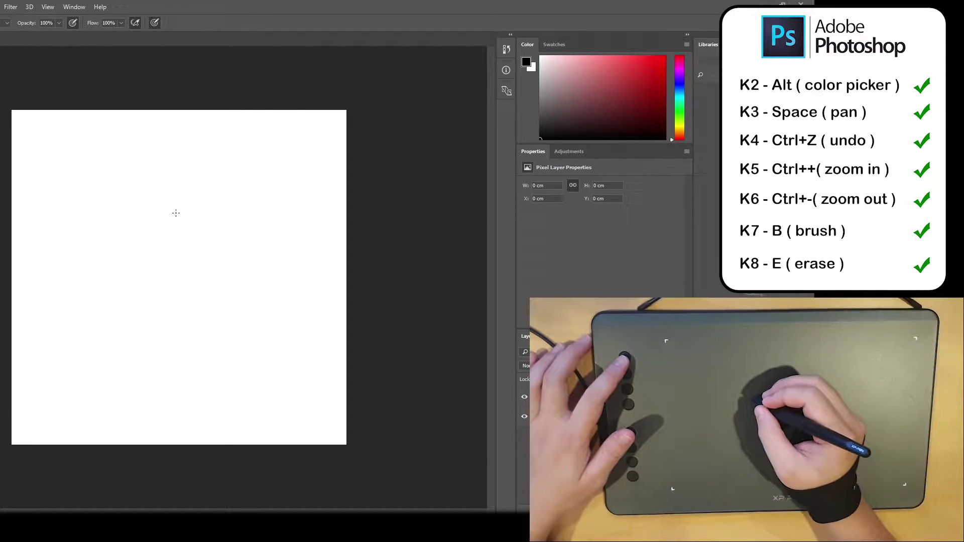
mouse_move(171, 194)
left_mouse_down()
mouse_move(198, 250)
mouse_move(120, 224)
mouse_move(216, 191)
mouse_move(230, 226)
mouse_move(145, 251)
mouse_move(211, 231)
mouse_move(165, 271)
mouse_move(156, 246)
mouse_move(181, 256)
left_mouse_up()
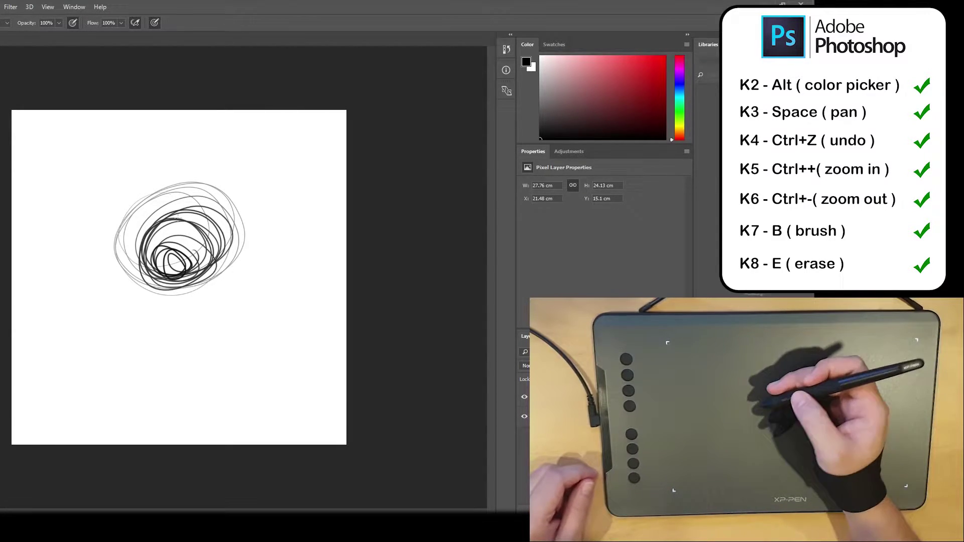
Enlarge the brush and draw a small ring and a large double ring beside the scribble, shading part of the large one
right_click(219, 226)
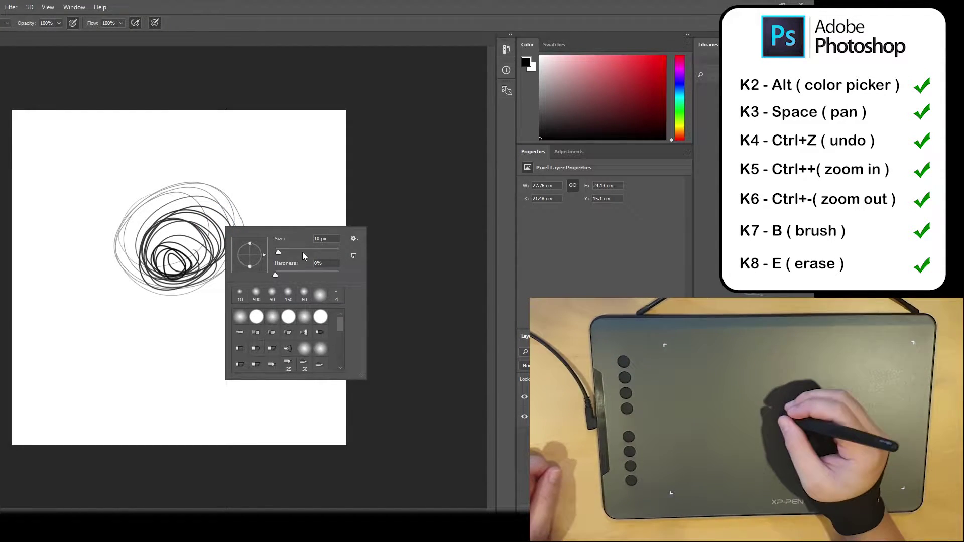
left_click_drag(279, 252, 287, 254)
mouse_move(133, 155)
left_mouse_down()
mouse_move(156, 146)
mouse_move(134, 174)
left_mouse_up()
mouse_move(261, 184)
left_mouse_down()
mouse_move(262, 172)
mouse_move(317, 211)
mouse_move(264, 230)
left_mouse_up()
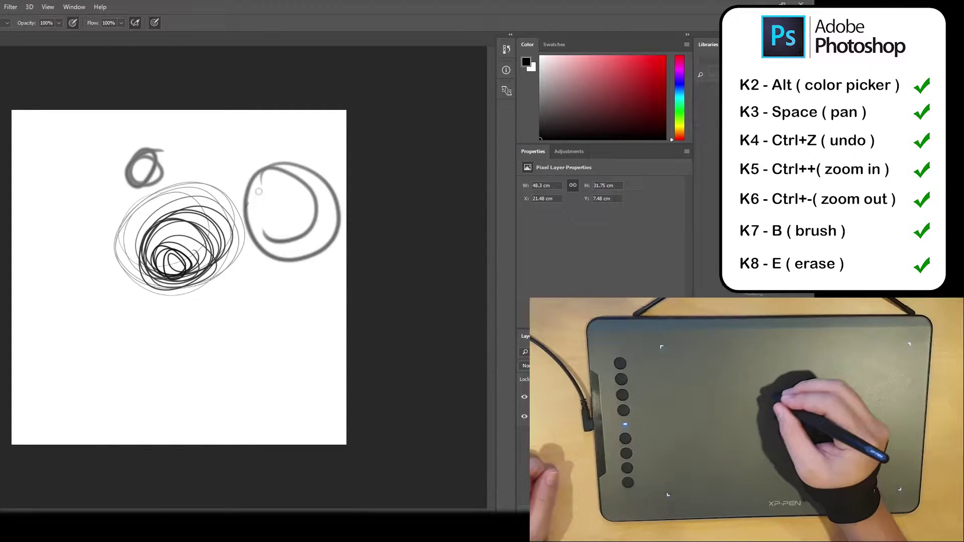
mouse_move(287, 175)
left_mouse_down()
mouse_move(253, 224)
mouse_move(308, 189)
left_mouse_up()
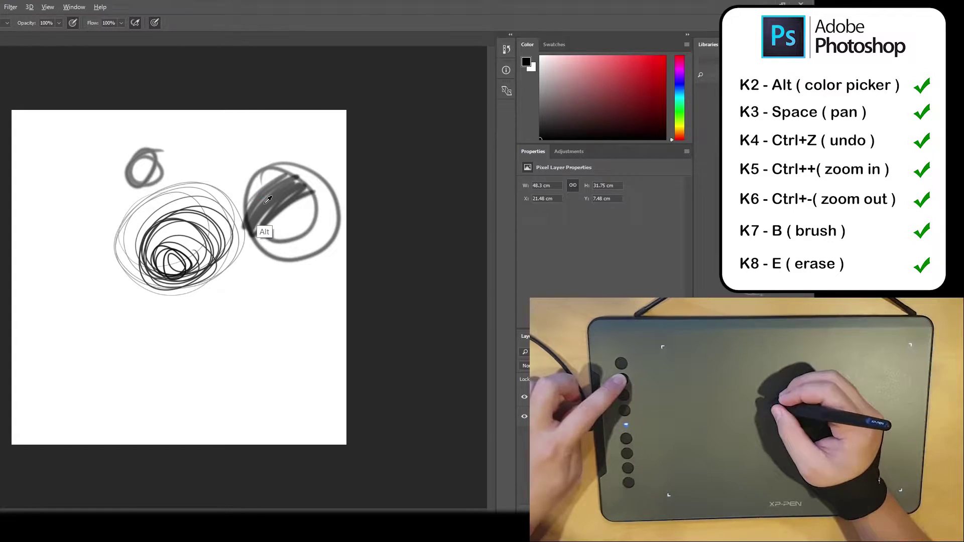
Sample dark grey tones from the existing strokes and paint a small filled dot below the large ring
left_click(262, 233, "alt")
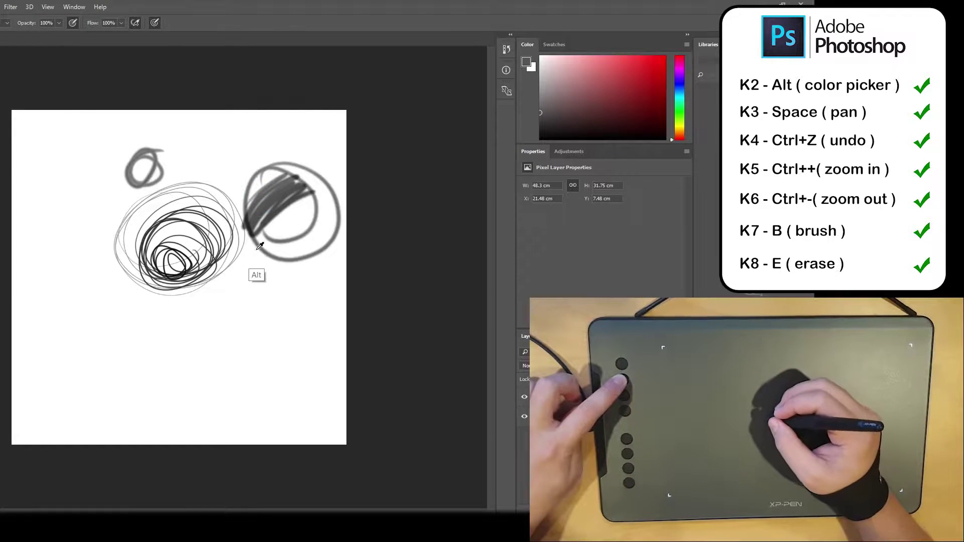
left_click(234, 218, "alt")
left_click(296, 176, "alt")
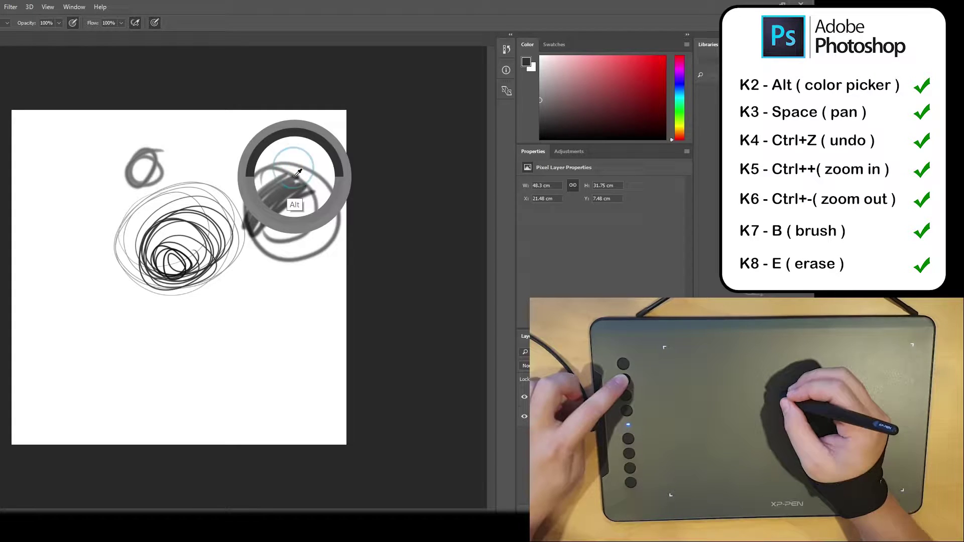
left_click_drag(246, 301, 254, 301)
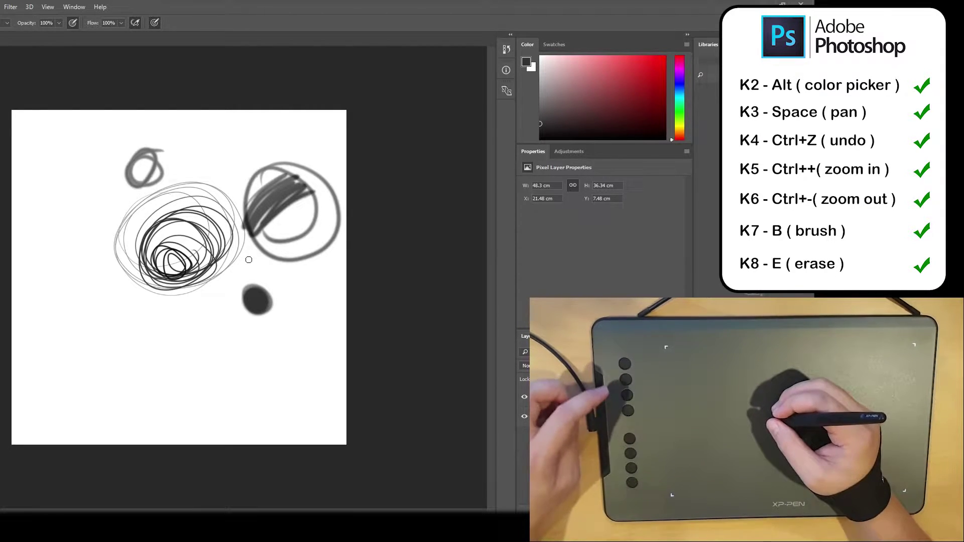
Toggle undo and redo of the last painted strokes several times
key("space")
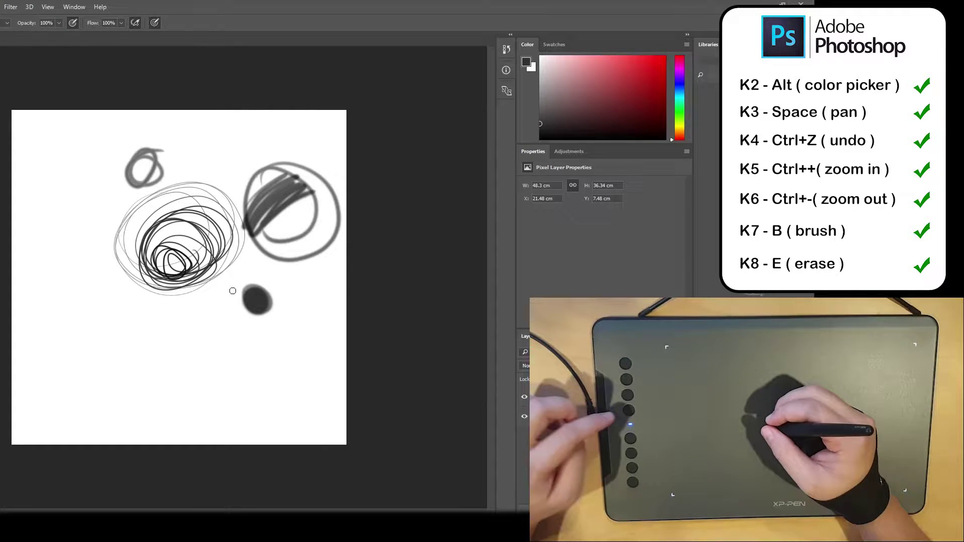
key("ctrl+z")
key("ctrl+z")
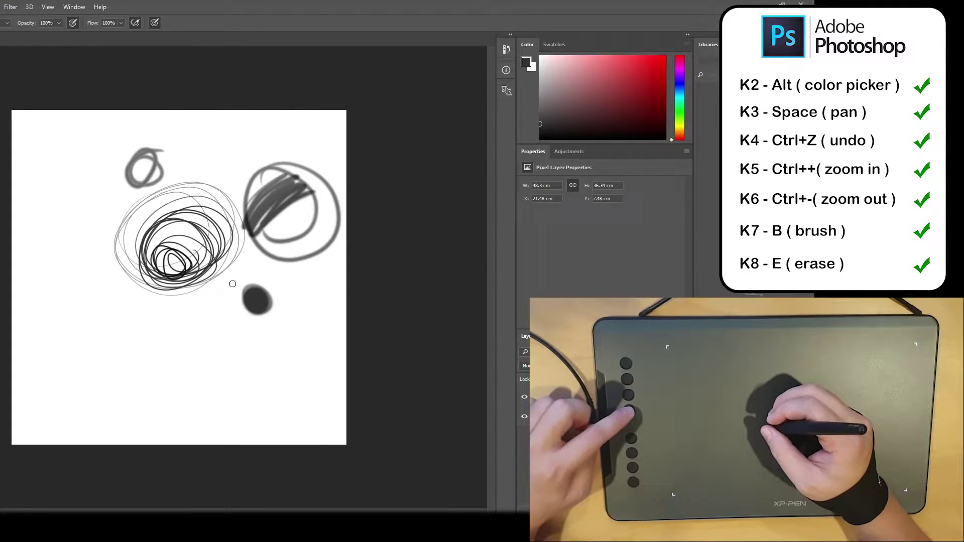
key("ctrl+z")
key("ctrl+z")
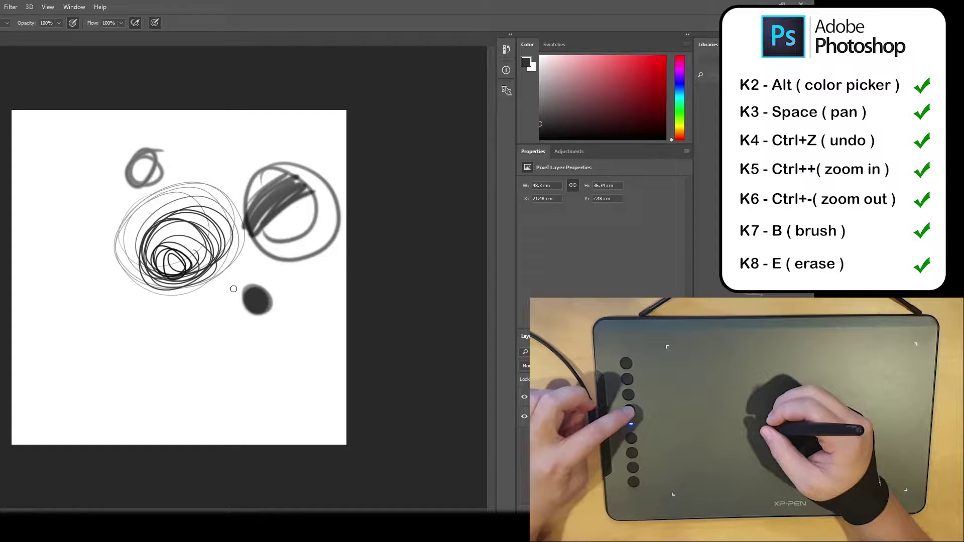
key("ctrl+z")
key("ctrl+z")
key("ctrl+z")
key("ctrl+z")
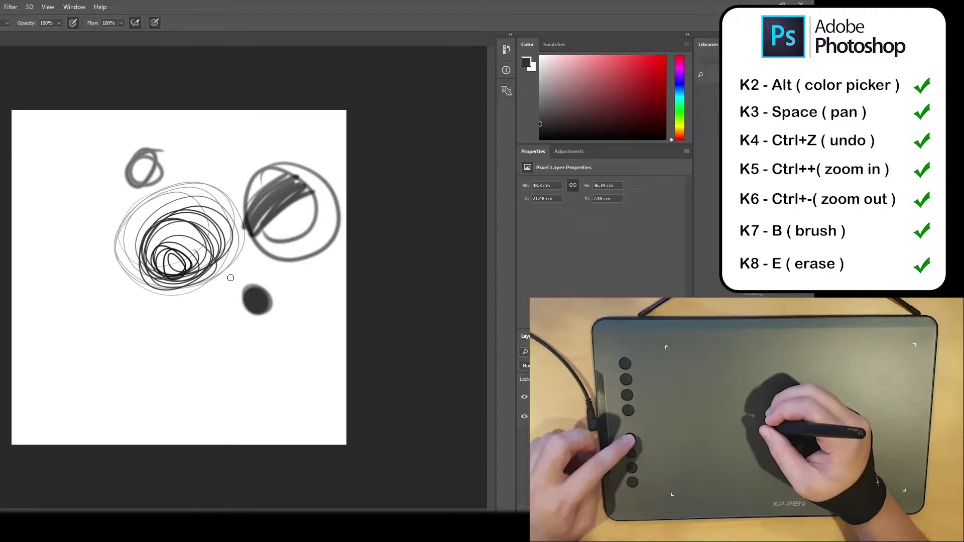
Zoom in on the scribbles, pan across the canvas, and zoom back out to the whole page
key("ctrl+plus")
key("ctrl+plus")
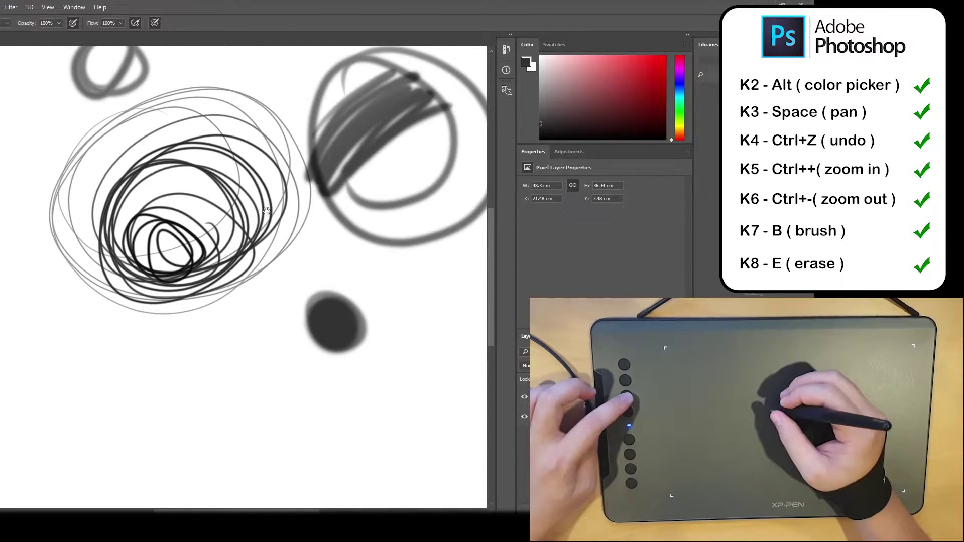
mouse_move(267, 211)
left_mouse_down()
mouse_move(246, 219)
mouse_move(199, 281)
mouse_move(288, 287)
mouse_move(237, 228)
mouse_move(329, 218)
mouse_move(194, 276)
mouse_move(195, 241)
mouse_move(184, 278)
mouse_move(135, 344)
left_mouse_up()
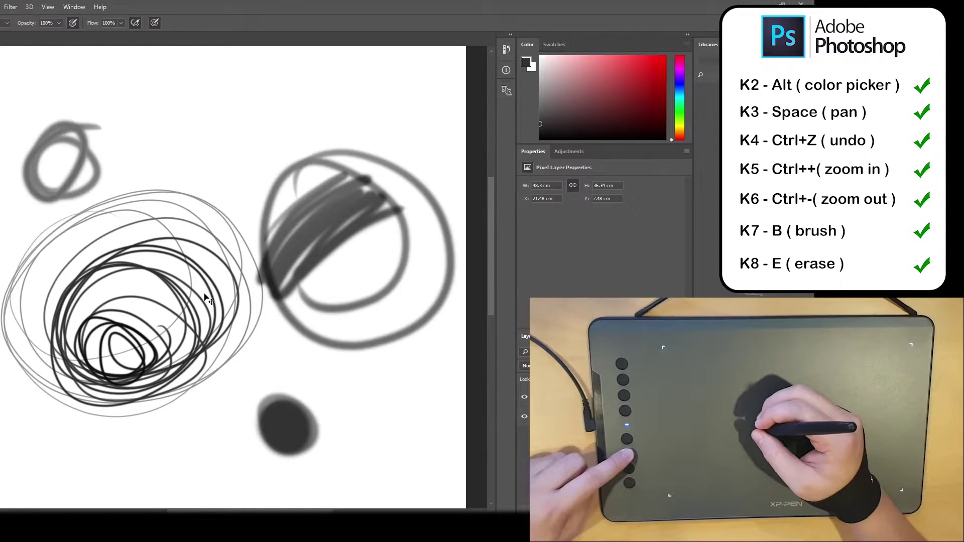
key("ctrl+minus")
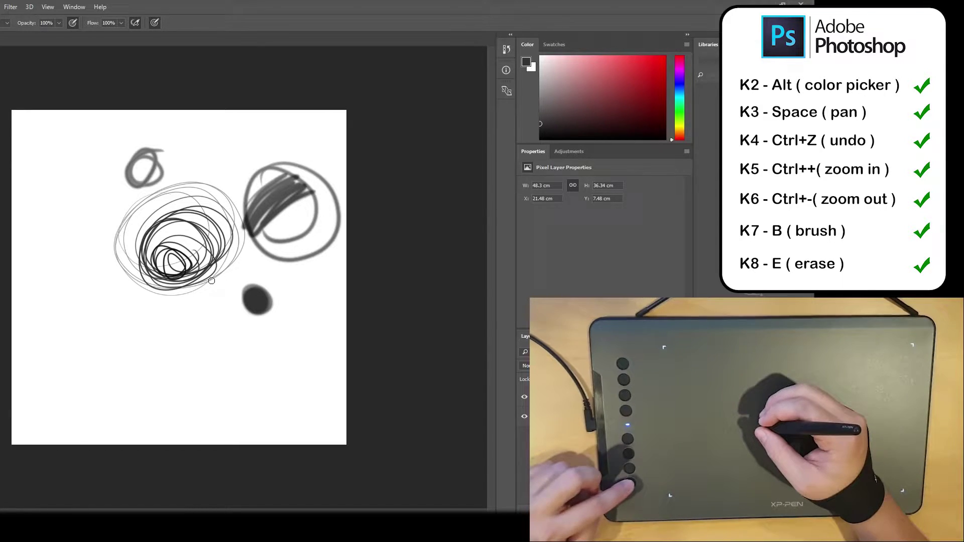
Erase the dark dot and the scribble's lower centre, and brush thick overlapping loops across the canvas's lower half
key("e")
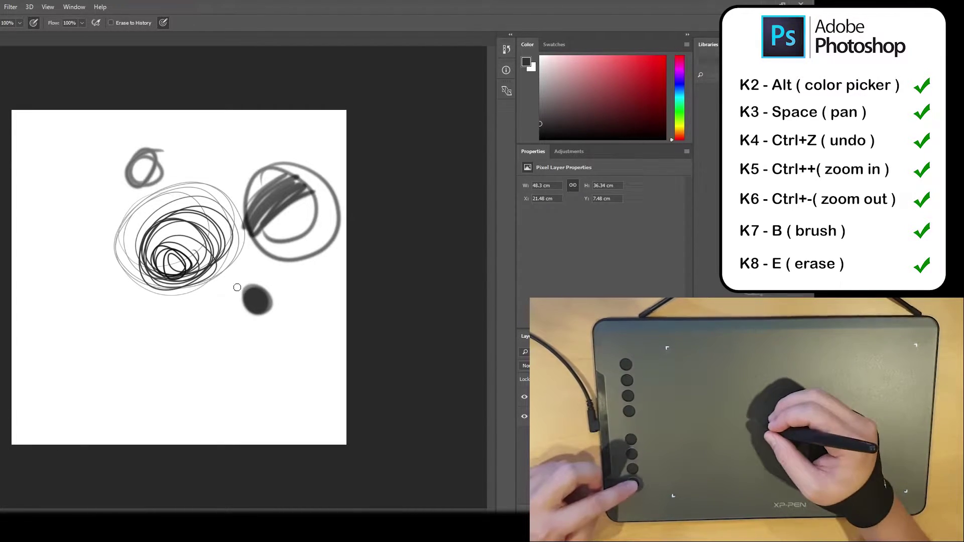
left_click_drag(237, 287, 263, 297)
left_click_drag(182, 246, 170, 281)
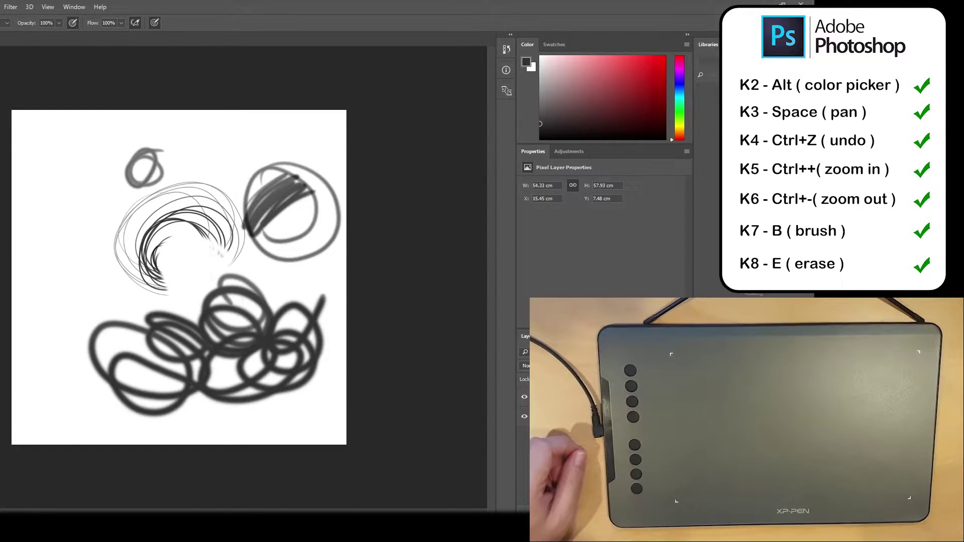
Reopen the PenTablet Express Keys settings and move the dialog fully into view
left_click(491, 417)
left_click_drag(172, 81, 197, 79)
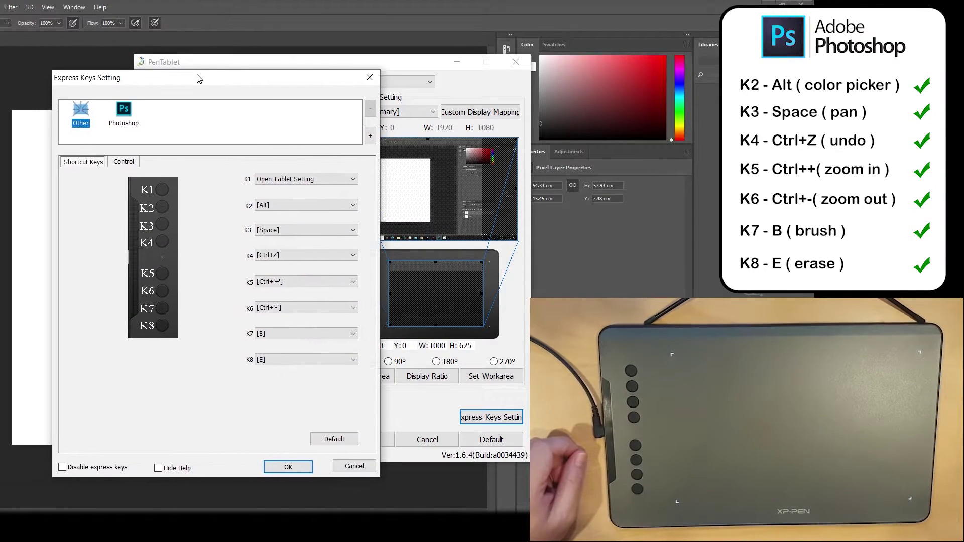
left_click(259, 331)
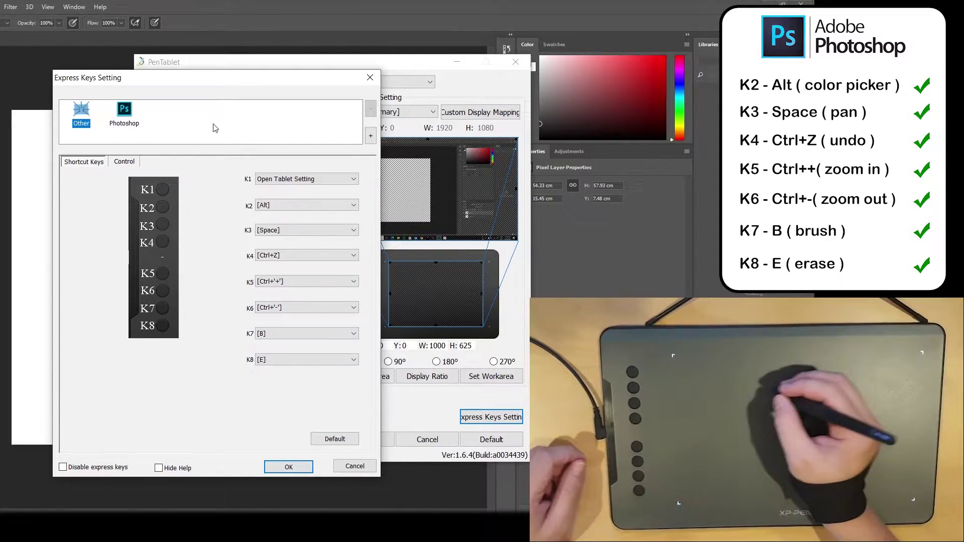
Set K7 to Run the Program, select 3dsmax in the Autodesk 3ds Max 2021 program folder, and cancel the file choice
left_click(272, 335)
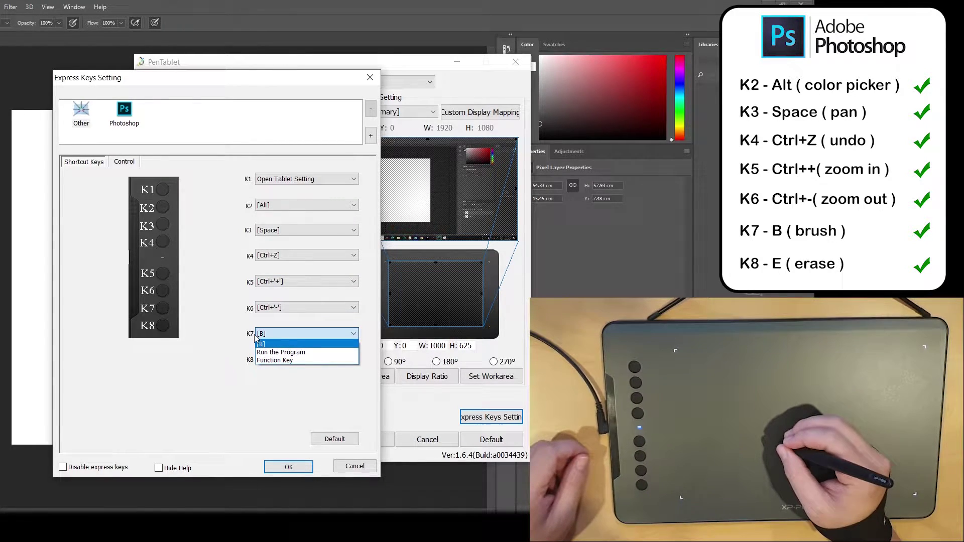
left_click(275, 352)
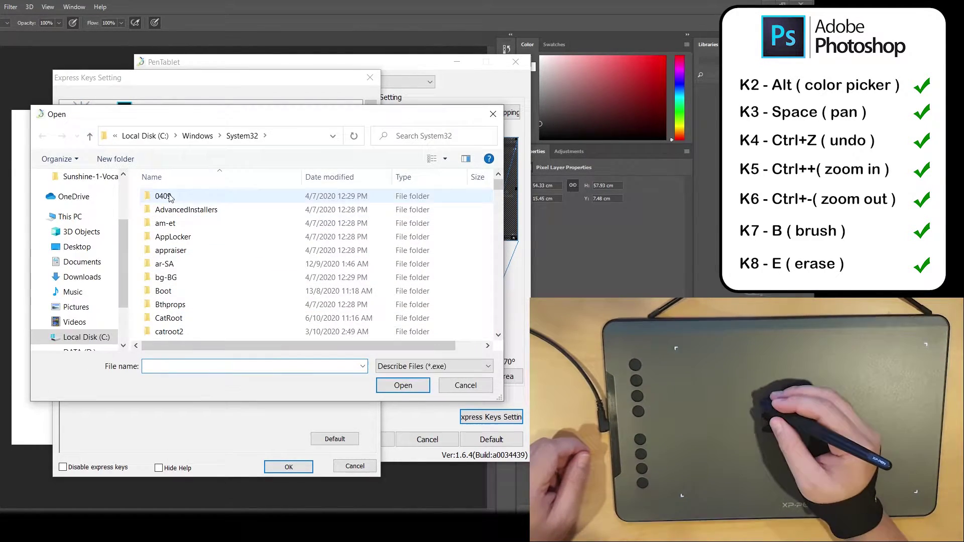
left_click(146, 135)
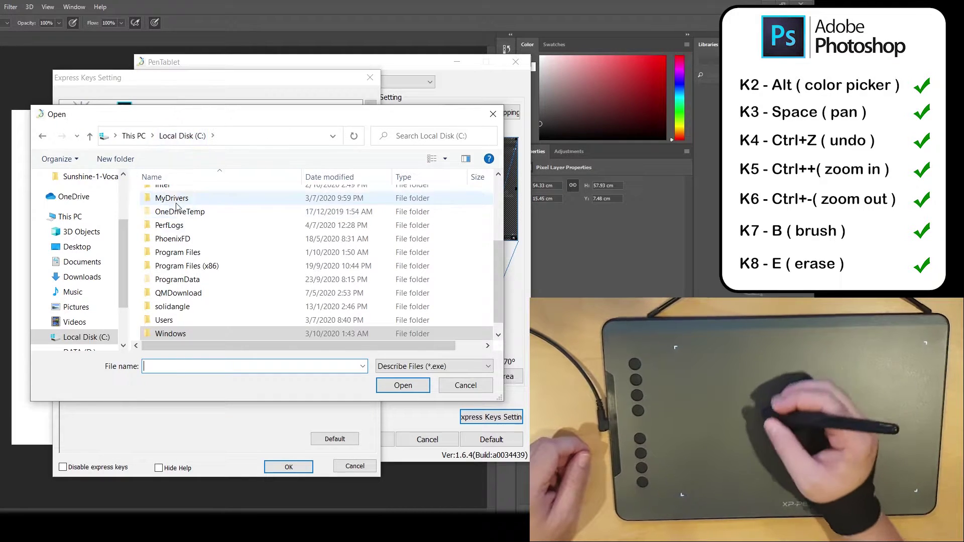
double_click(185, 254)
double_click(186, 253)
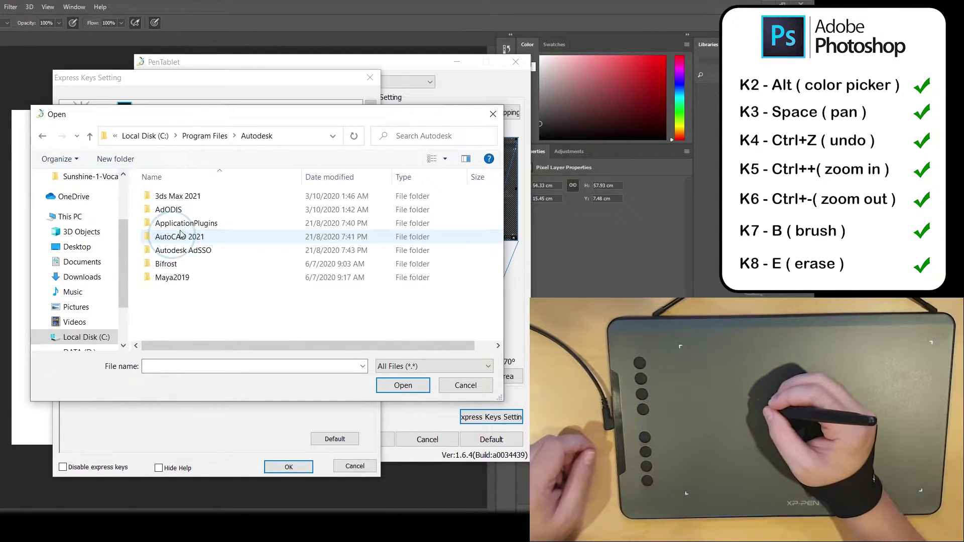
double_click(186, 197)
scroll(499, 202, "down", 5)
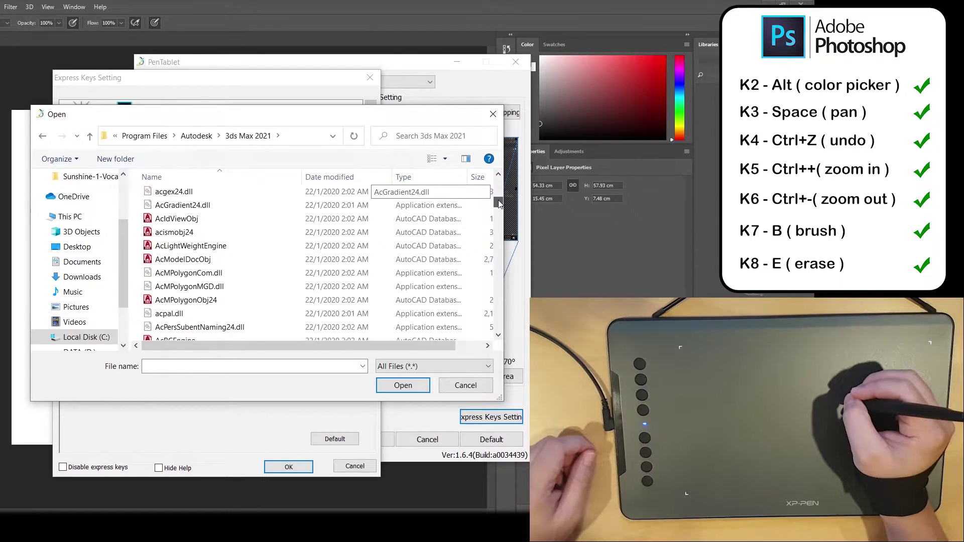
scroll(500, 203, "up", 5)
left_click(441, 207)
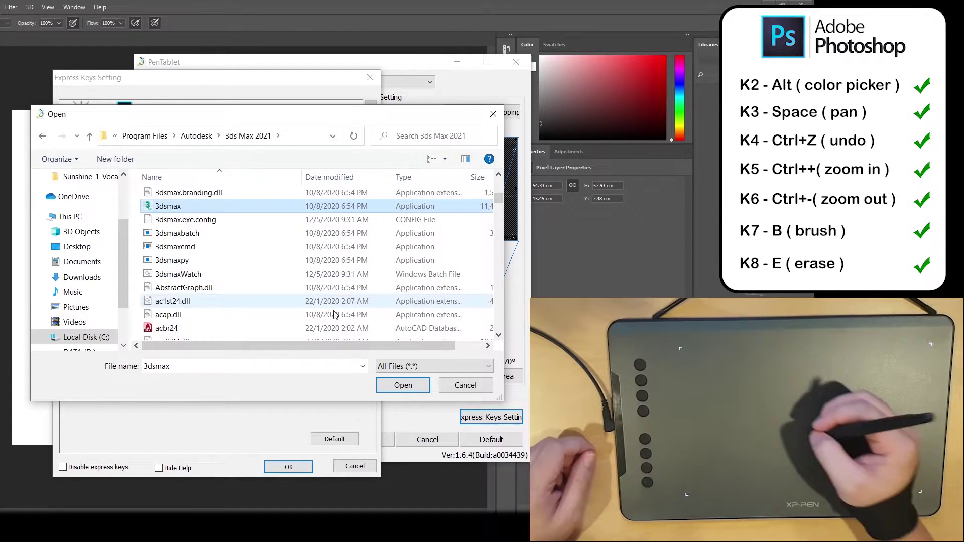
left_click(458, 386)
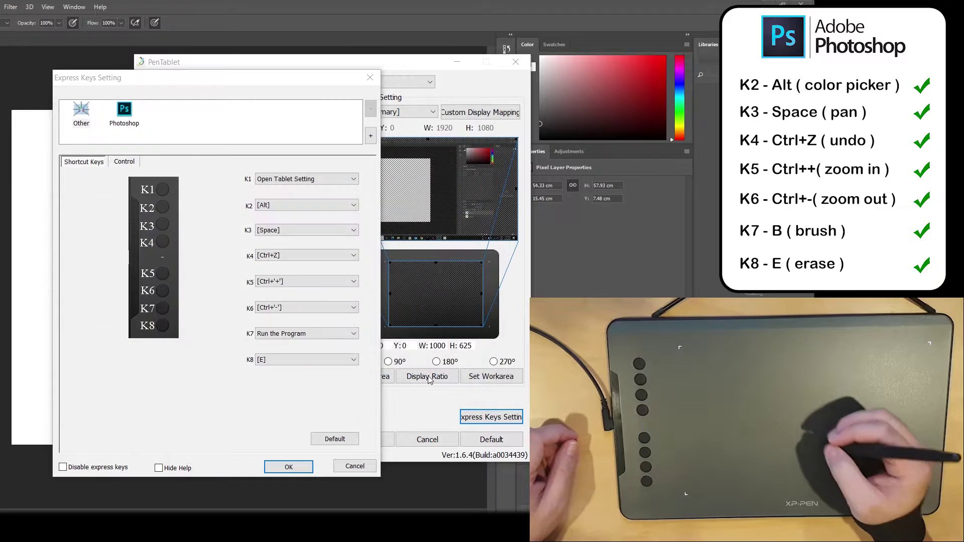
Assign K7 a Function Key shortcut of SPACE, apply the express key settings, and minimize the PenTablet window
left_click(276, 334)
left_click(281, 363)
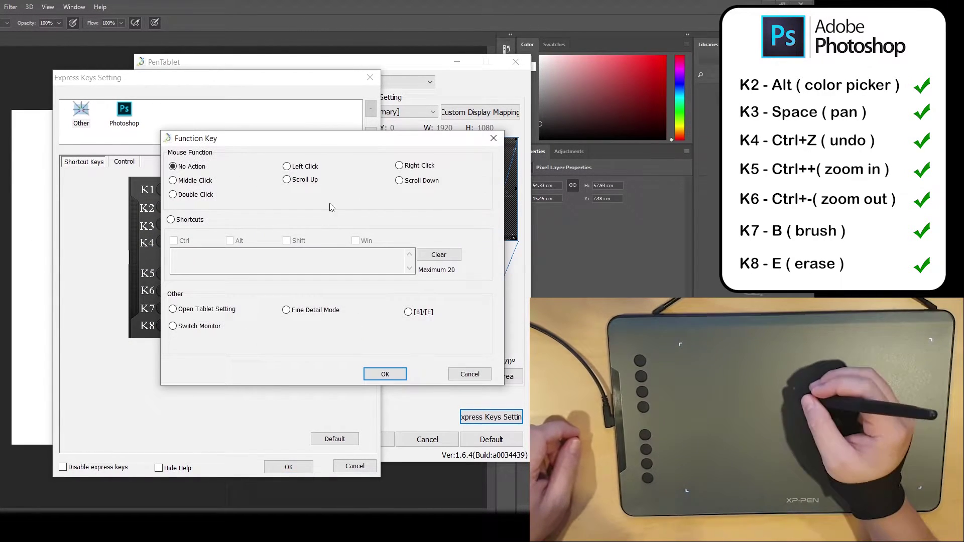
left_click_drag(231, 143, 217, 147)
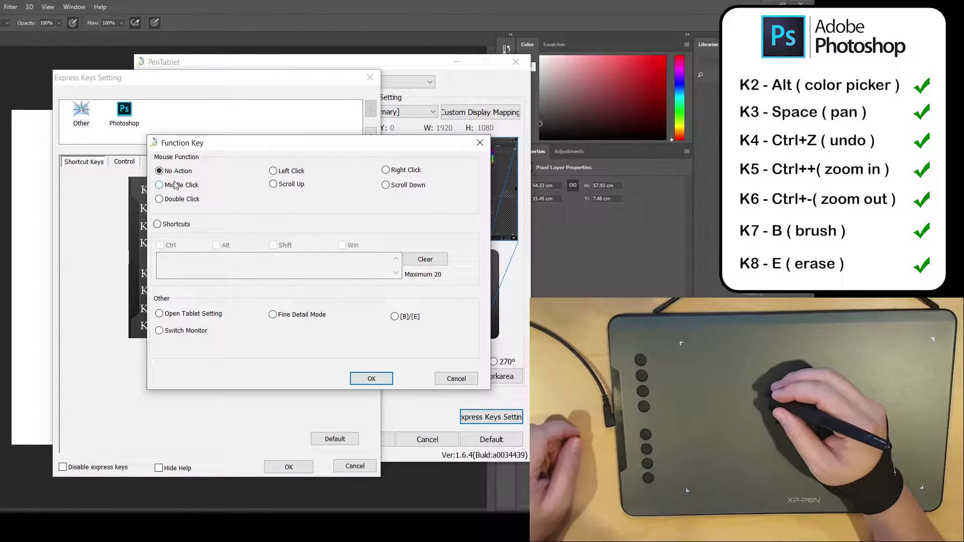
left_click(157, 224)
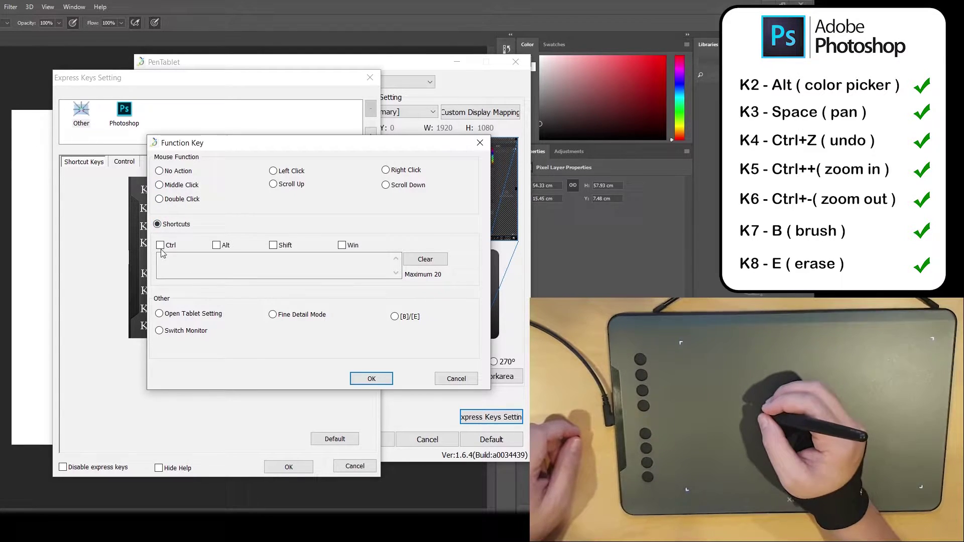
left_click_drag(260, 146, 410, 146)
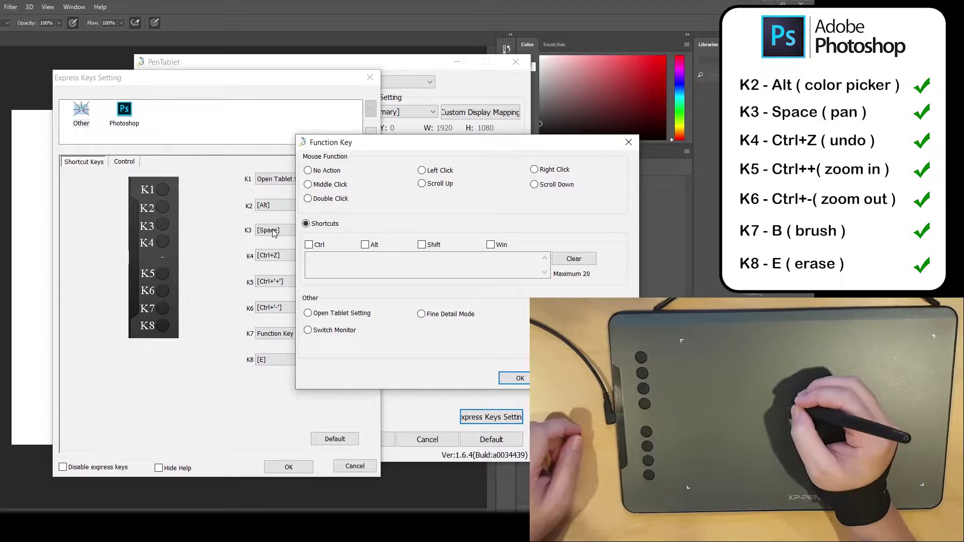
left_click_drag(413, 146, 367, 142)
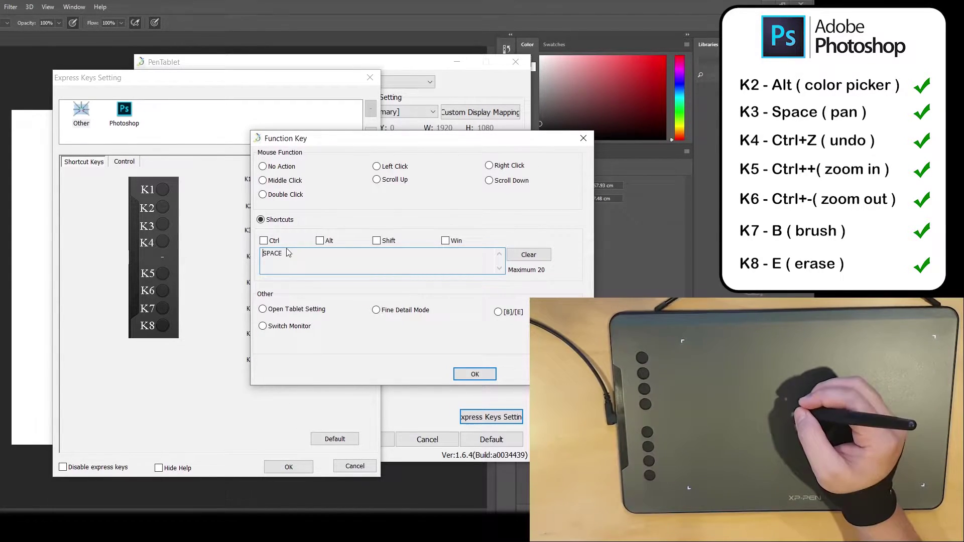
left_click(475, 374)
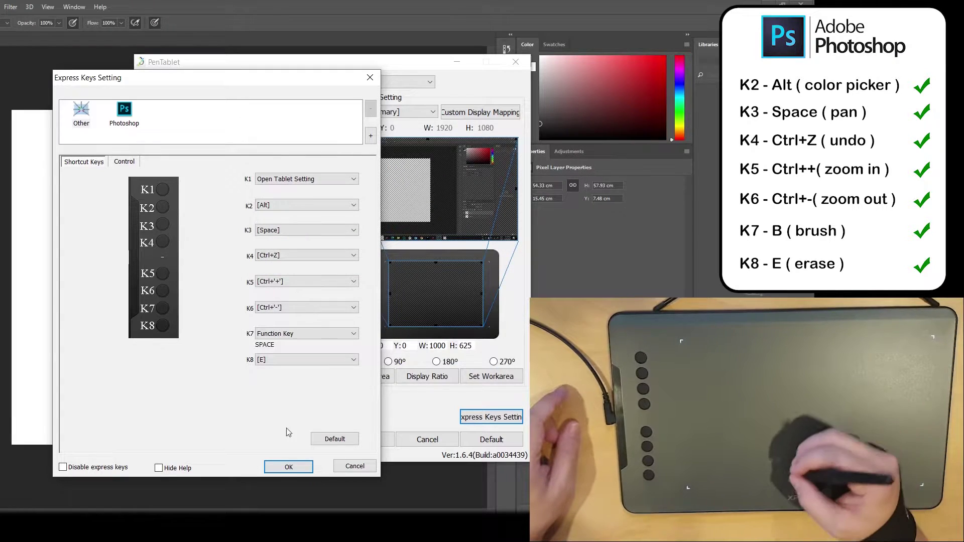
left_click(288, 468)
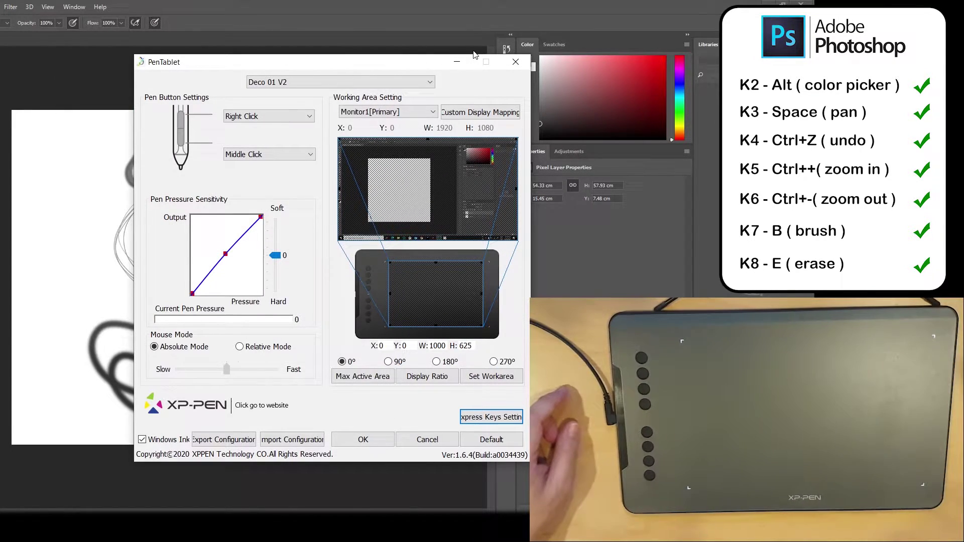
left_click(455, 61)
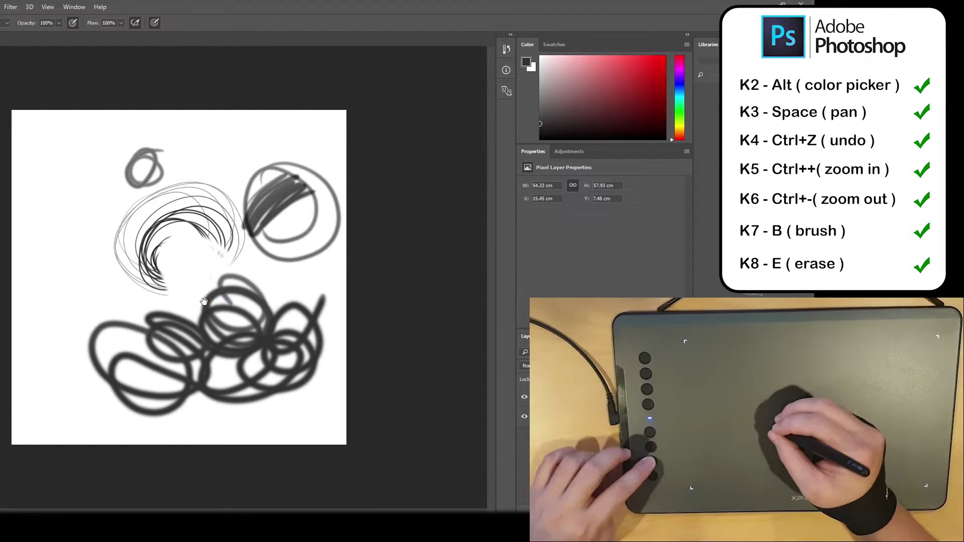
Zoom in on the circular scribble and brush a thick short smear and stacked soft loops beside its outer edge
key("ctrl+plus")
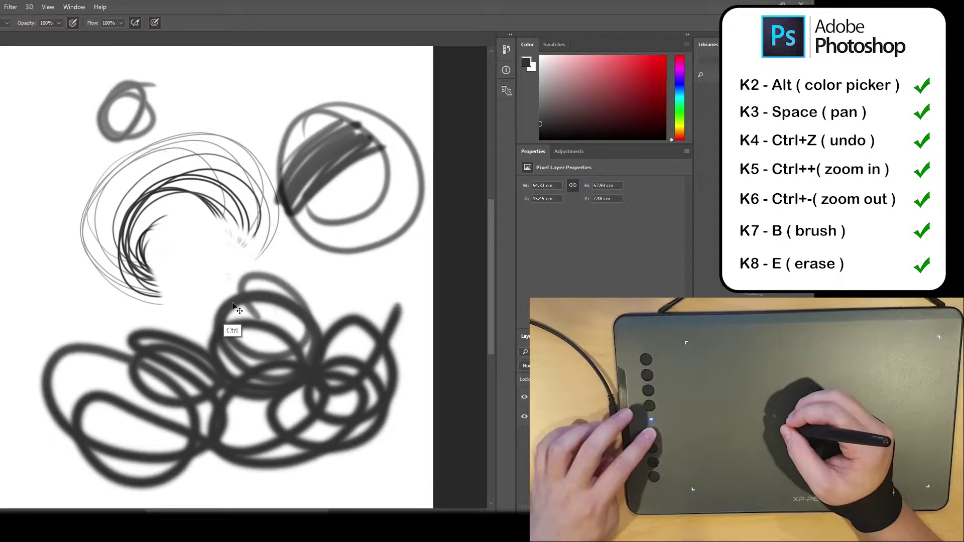
key("ctrl+plus")
left_click_drag(125, 276, 301, 299)
key("ctrl+plus")
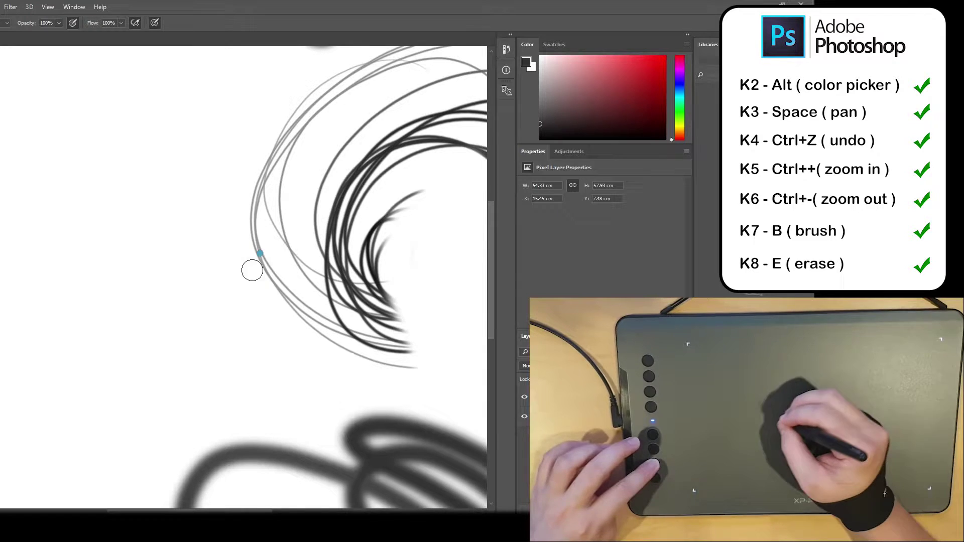
left_click_drag(234, 282, 290, 270)
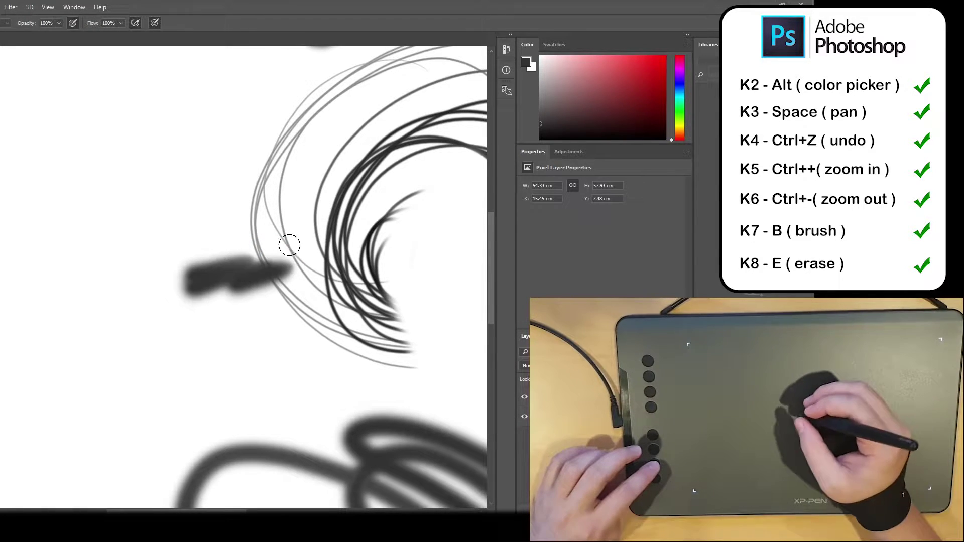
mouse_move(165, 230)
left_mouse_down()
mouse_move(148, 247)
mouse_move(193, 247)
mouse_move(215, 191)
mouse_move(183, 143)
left_mouse_up()
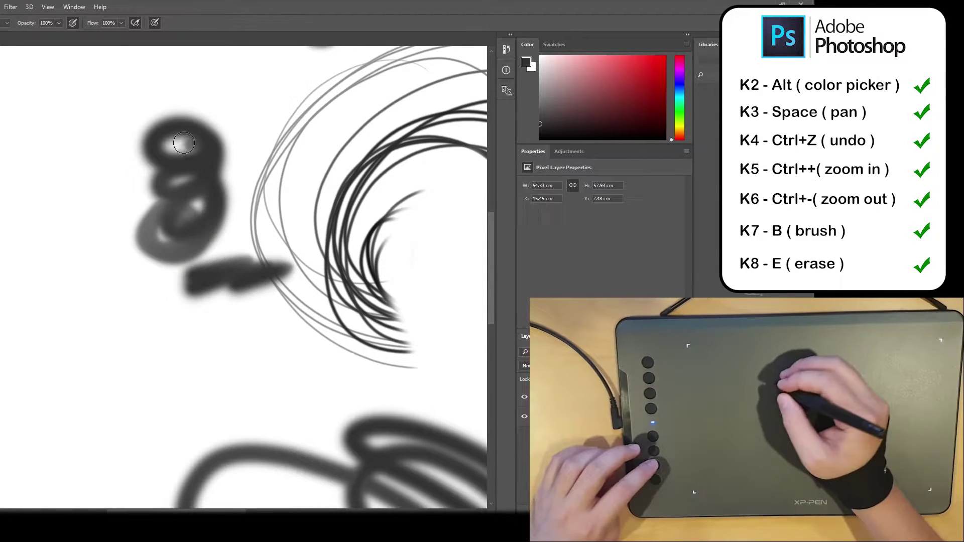
Reduce the brush size and draw thin loops below the thick smear and inside the erased centre of the scribble
right_click(185, 199)
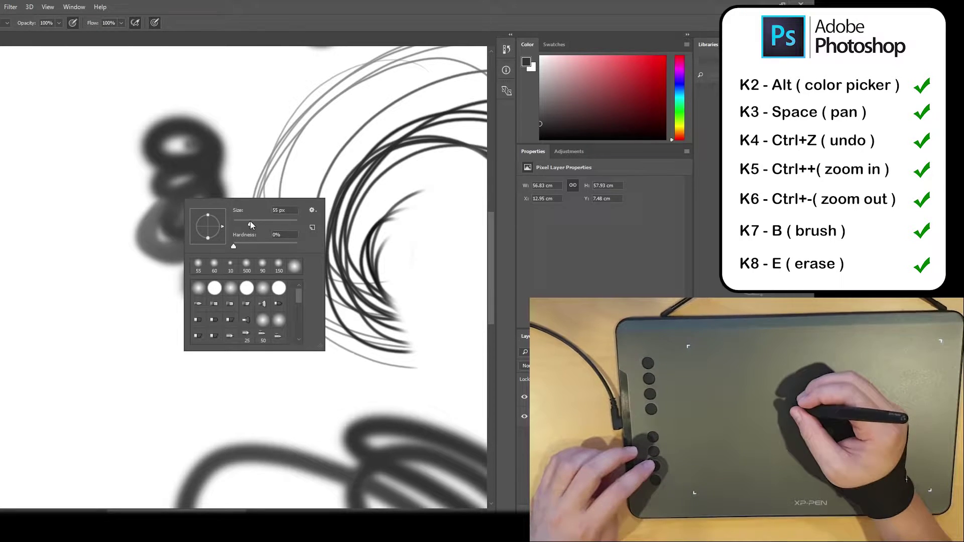
left_click_drag(239, 224, 235, 225)
mouse_move(141, 293)
left_mouse_down()
mouse_move(165, 337)
mouse_move(186, 321)
left_mouse_up()
left_click_drag(305, 327, 73, 342)
mouse_move(185, 270)
left_mouse_down()
mouse_move(291, 254)
mouse_move(176, 251)
mouse_move(216, 307)
mouse_move(237, 250)
left_mouse_up()
left_click_drag(77, 338, 251, 254)
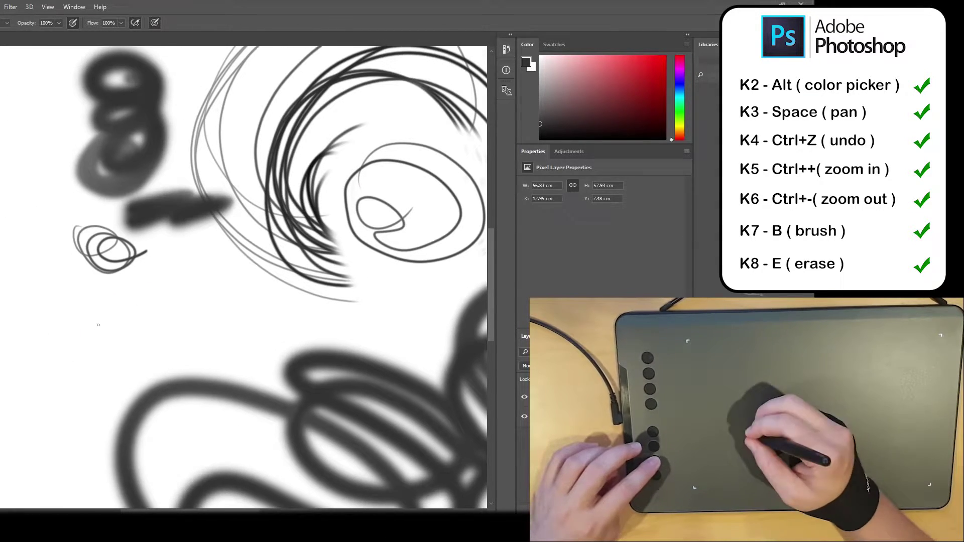
Sketch two small eyes with slanted hatched eyebrows, rounded outlines and dark pupils below the thick smear
mouse_move(58, 330)
left_mouse_down()
mouse_move(114, 297)
mouse_move(77, 323)
left_mouse_up()
left_click_drag(173, 260, 228, 243)
mouse_move(228, 243)
left_mouse_down()
mouse_move(180, 267)
mouse_move(231, 245)
left_mouse_up()
left_click_drag(103, 323, 123, 308)
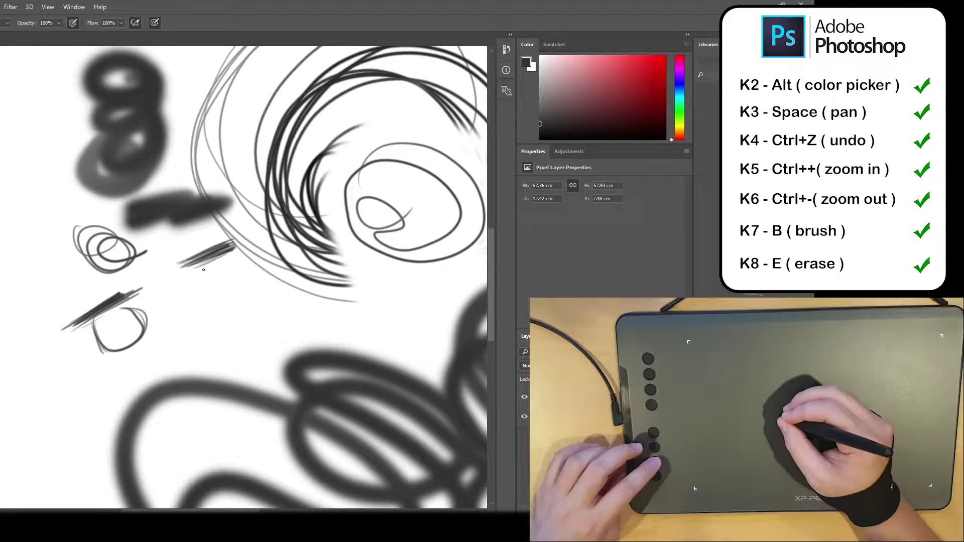
mouse_move(197, 259)
left_mouse_down()
mouse_move(224, 292)
mouse_move(237, 255)
mouse_move(207, 289)
mouse_move(240, 295)
left_mouse_up()
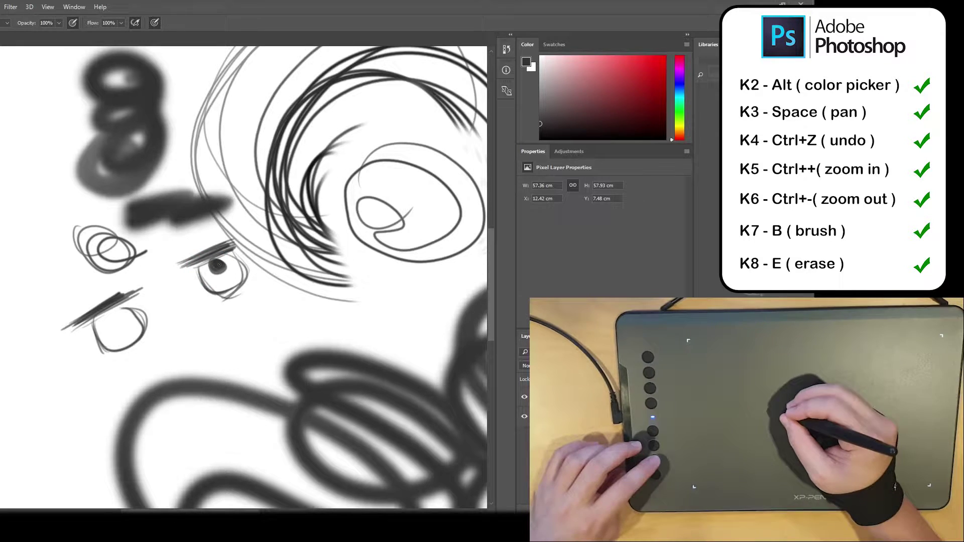
left_click_drag(103, 315, 111, 322)
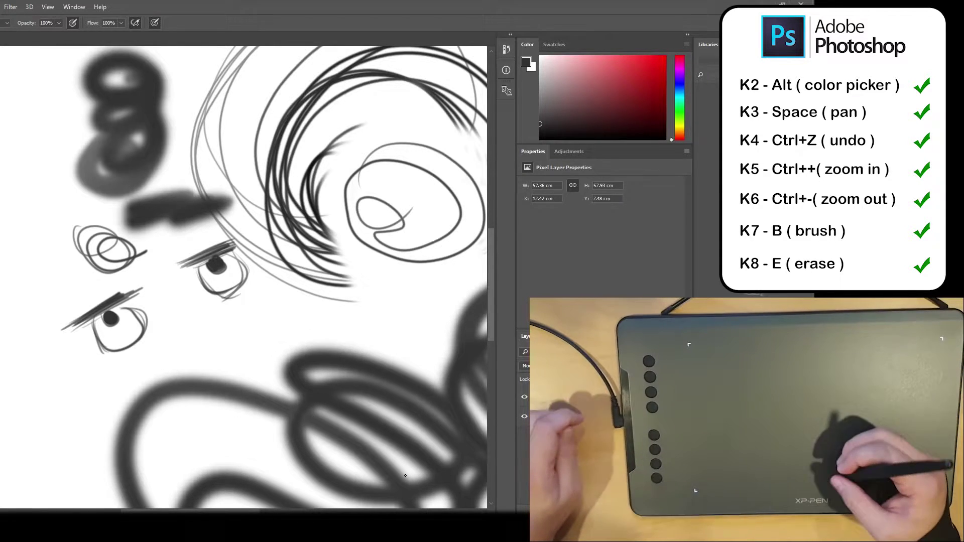
Reopen the PenTablet Express Keys settings, set K7 to the Function Key option Fine Detail Mode, and apply all settings
left_click(389, 531)
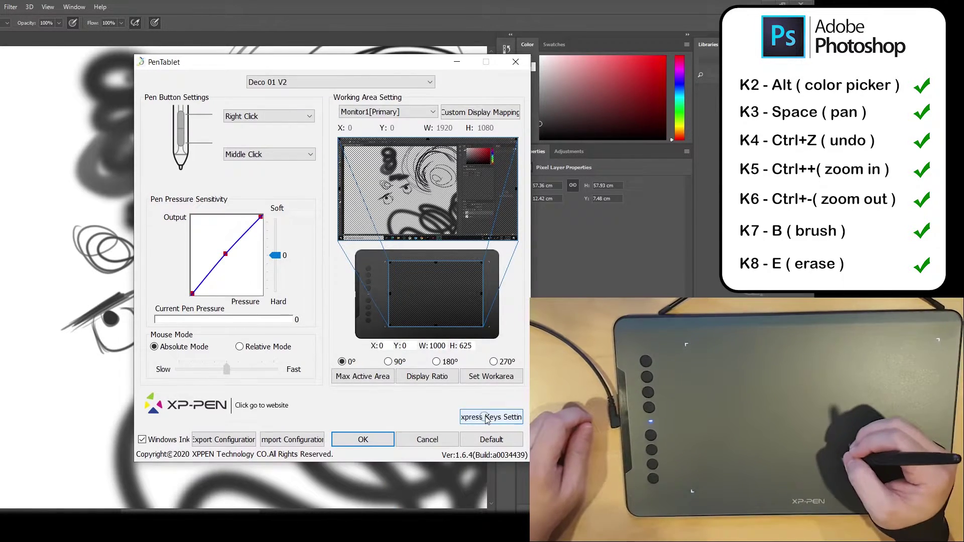
left_click(502, 418)
left_click(396, 318)
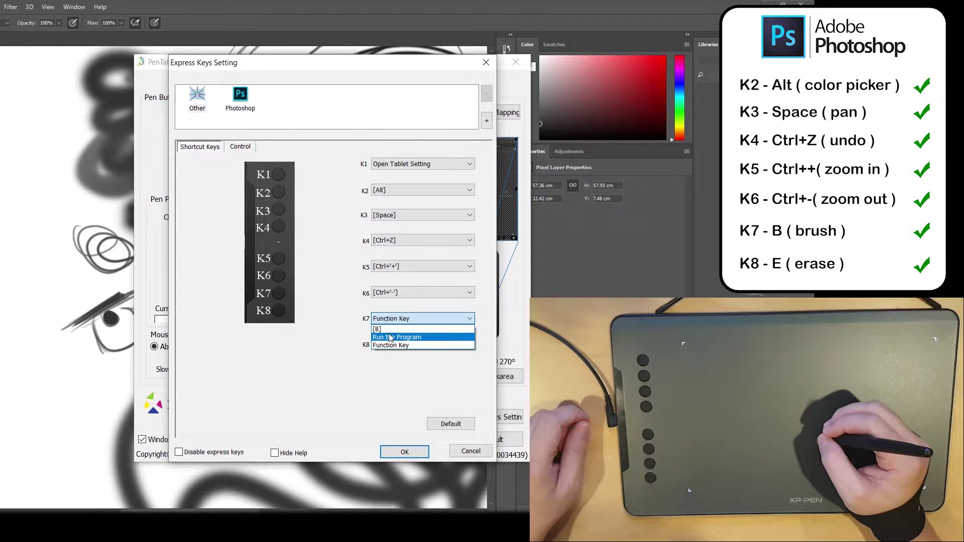
left_click(391, 329)
left_click(421, 319)
left_click(410, 345)
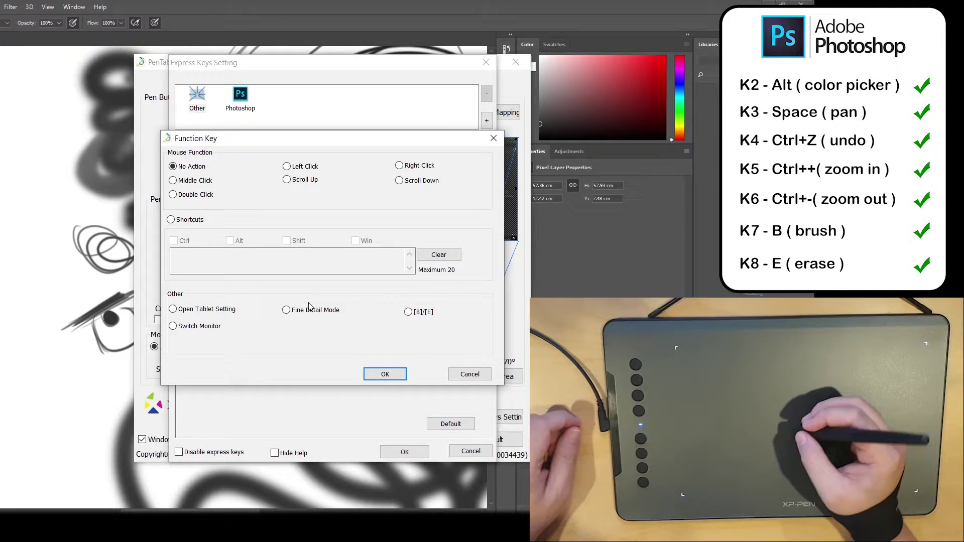
left_click(385, 375)
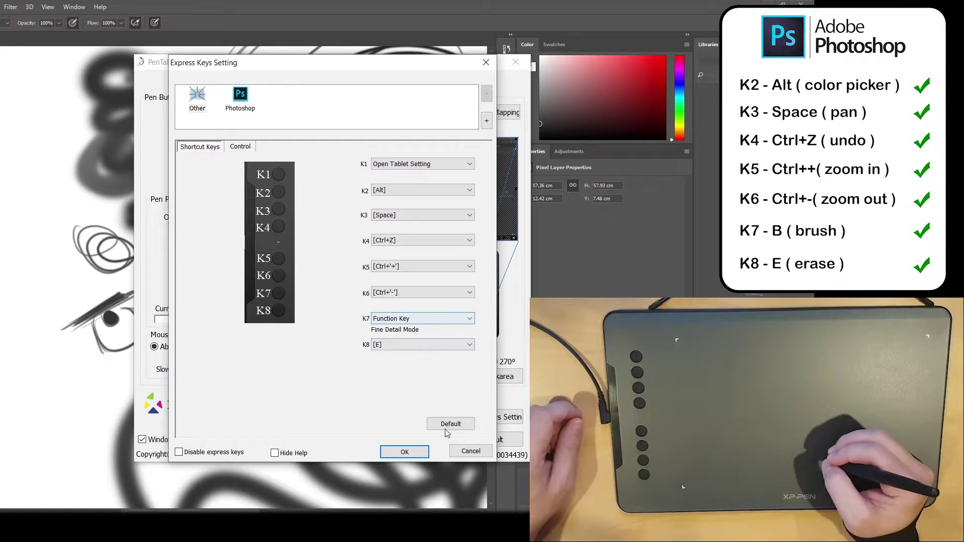
left_click(404, 452)
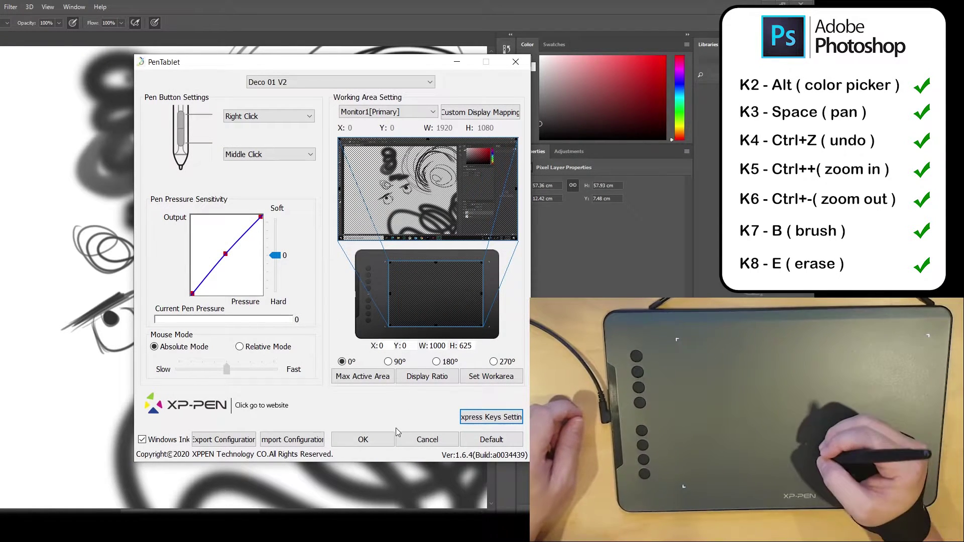
left_click(363, 439)
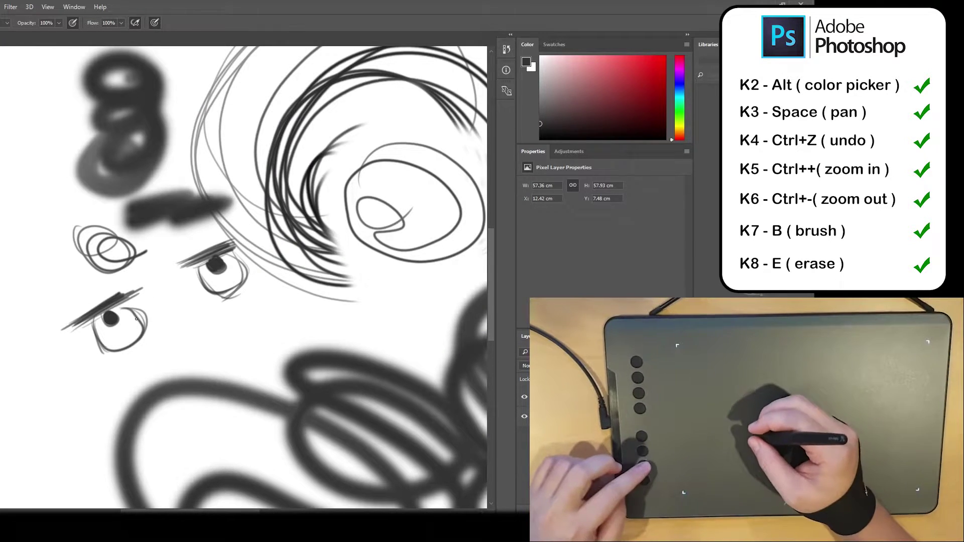
Zoom in on the sketched eyes and draw dense overlapping thin loops in the blank area beneath the upper eye
key("ctrl+plus")
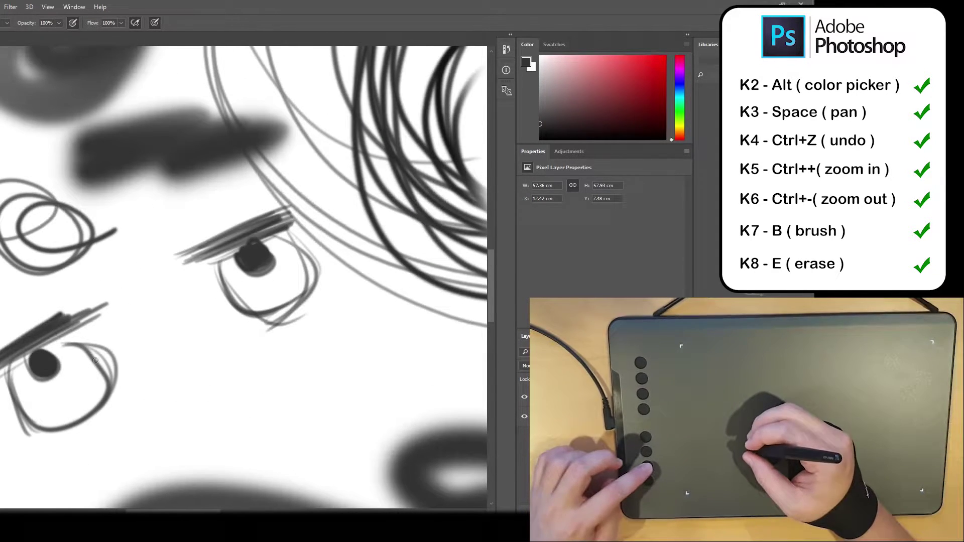
mouse_move(314, 367)
left_mouse_down()
mouse_move(362, 395)
mouse_move(369, 412)
mouse_move(345, 415)
mouse_move(307, 387)
mouse_move(362, 350)
mouse_move(376, 395)
mouse_move(317, 391)
mouse_move(357, 363)
mouse_move(321, 408)
left_mouse_up()
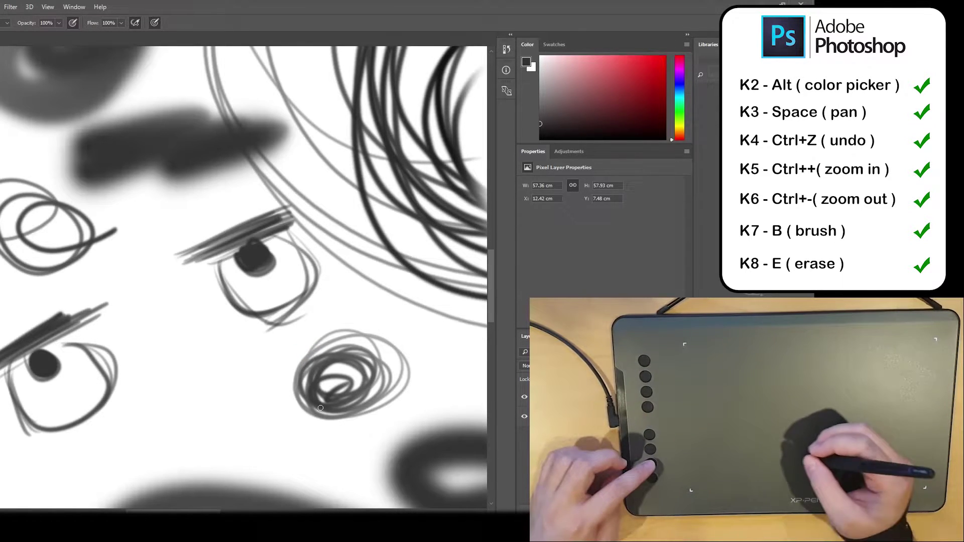
key("ctrl+minus")
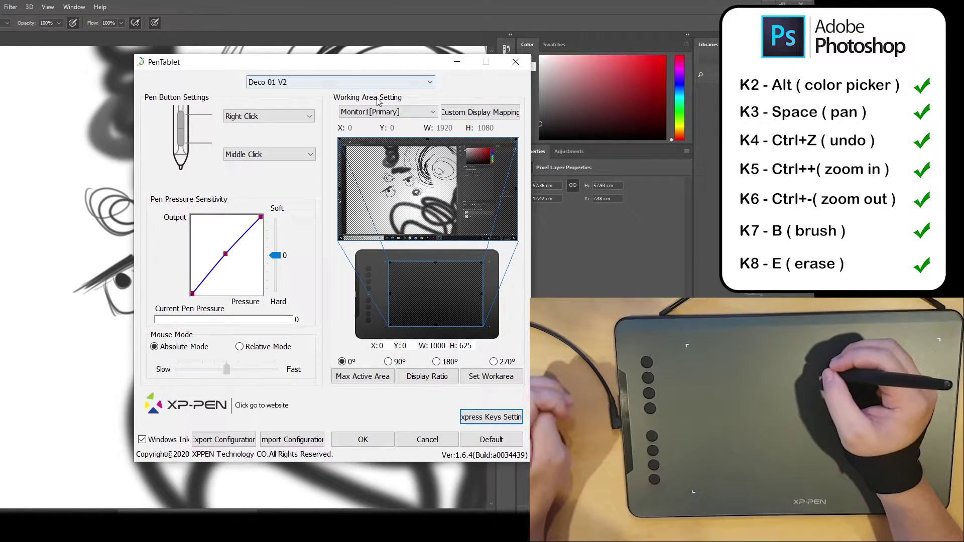
Reopen the Express Keys settings and view the Photoshop profile and the Other profile
left_click(491, 417)
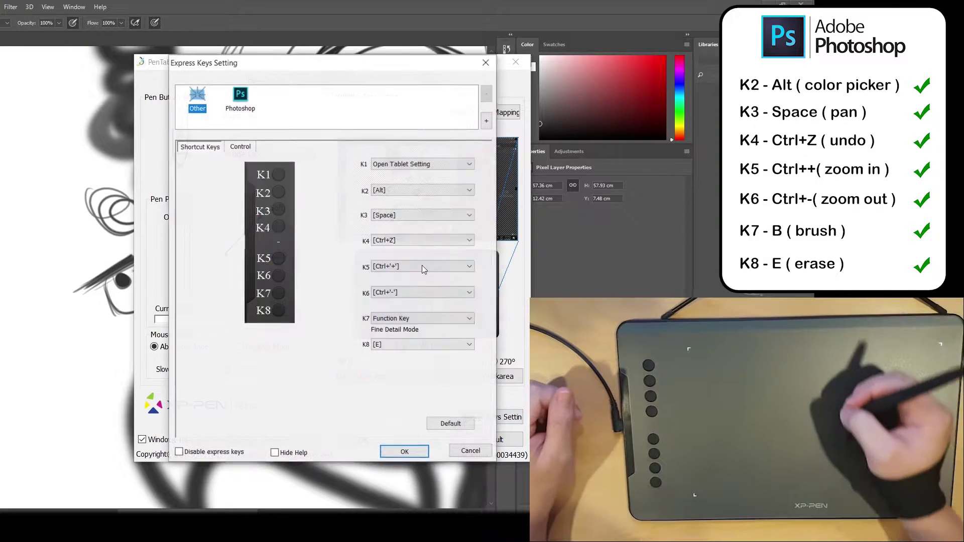
left_click(243, 99)
left_click(197, 101)
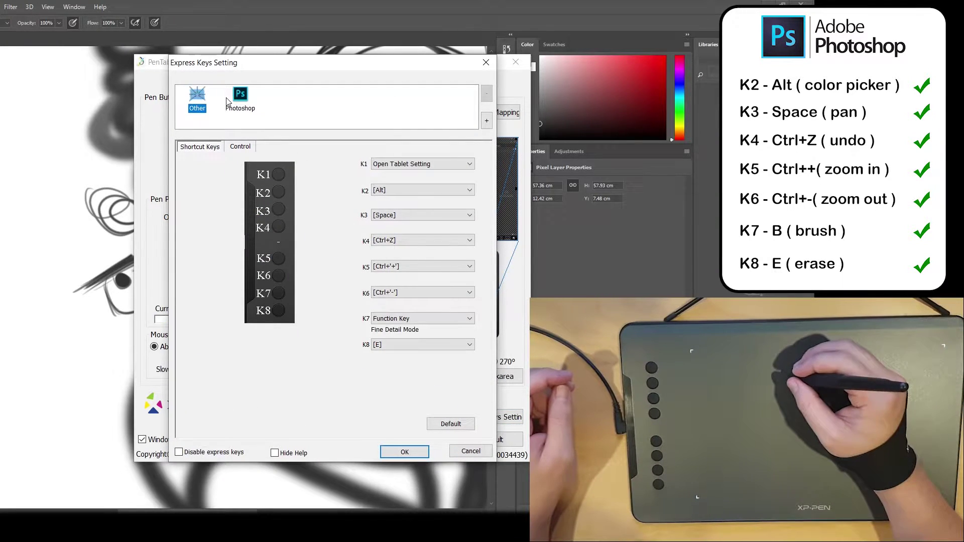
Remove the Photoshop profile from the Express Keys settings and apply the tablet settings
left_click(239, 99)
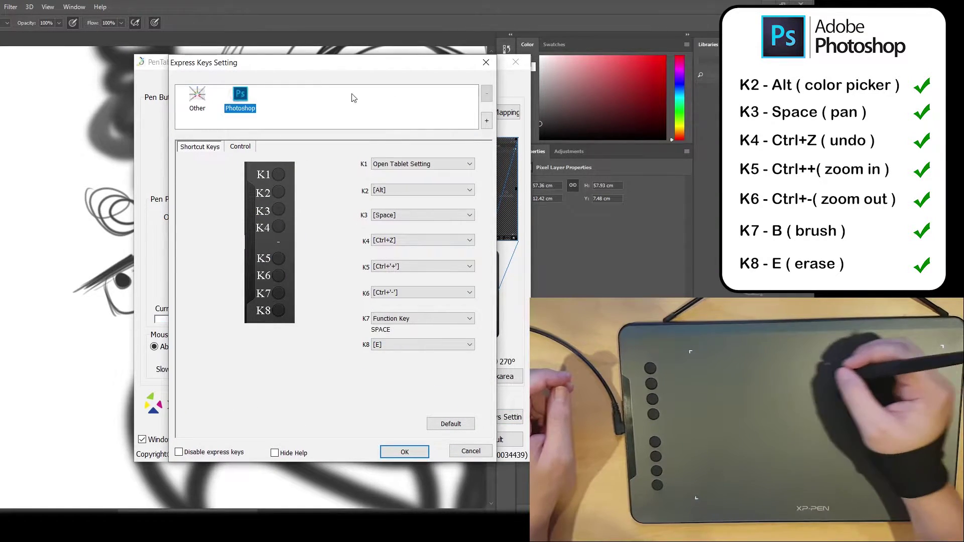
left_click(487, 95)
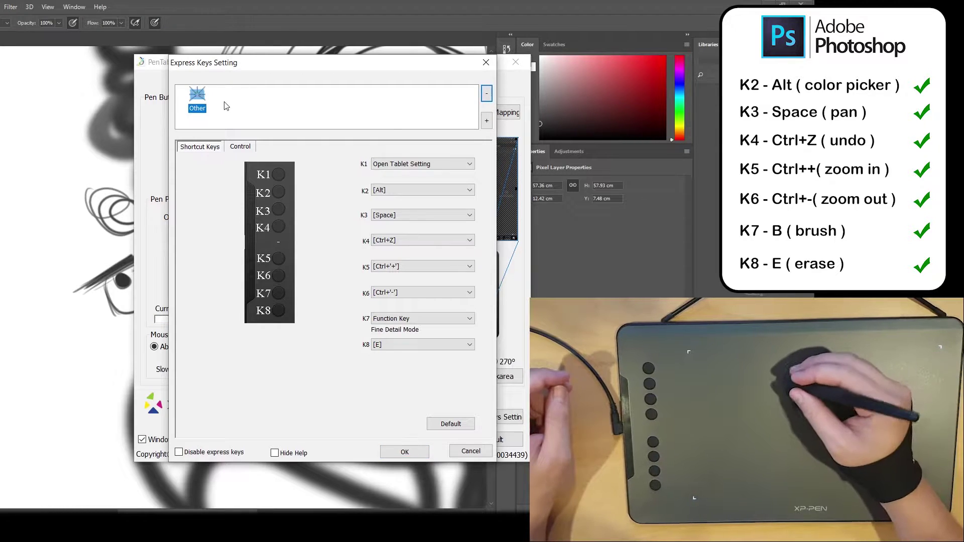
left_click(404, 452)
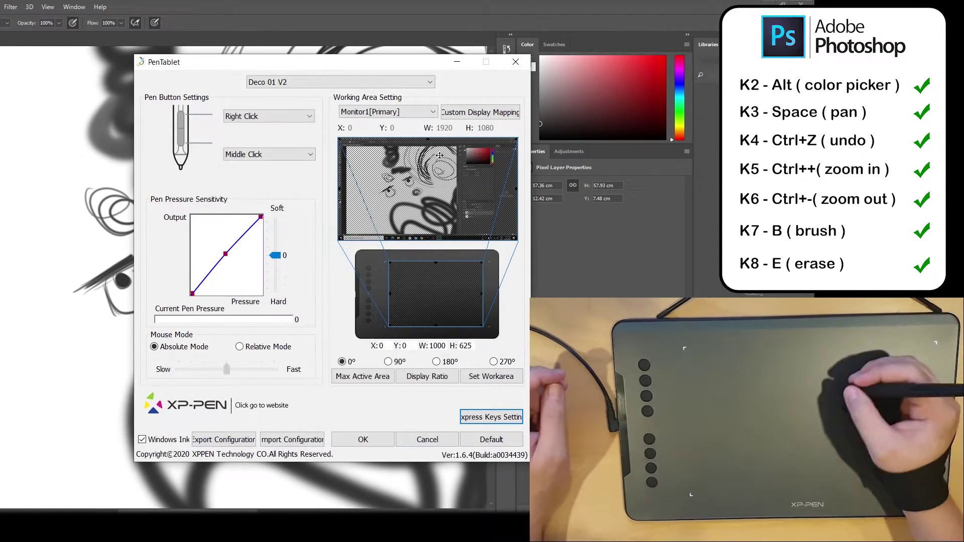
left_click(363, 440)
In Fine Detail Mode, thicken the lower eye's bottom outline and draw dense thin oval loops below it
key("b")
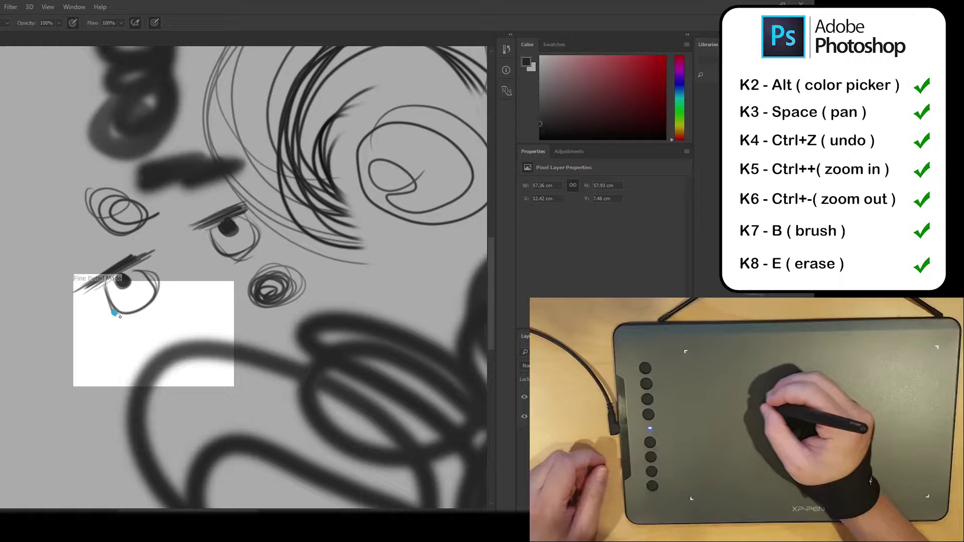
mouse_move(126, 316)
left_mouse_down()
mouse_move(136, 318)
mouse_move(116, 313)
mouse_move(149, 310)
left_mouse_up()
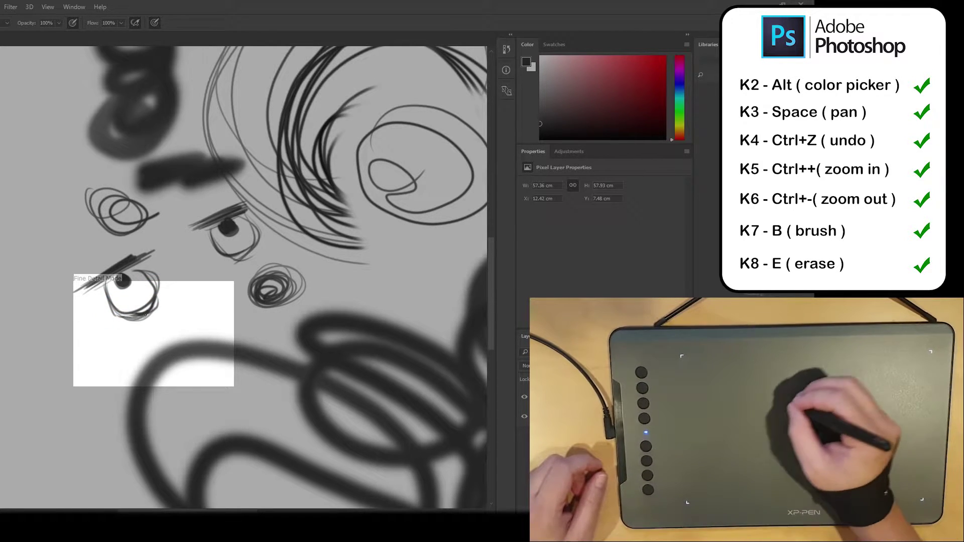
mouse_move(132, 348)
left_mouse_down()
mouse_move(166, 337)
mouse_move(135, 351)
mouse_move(144, 352)
mouse_move(138, 345)
left_mouse_up()
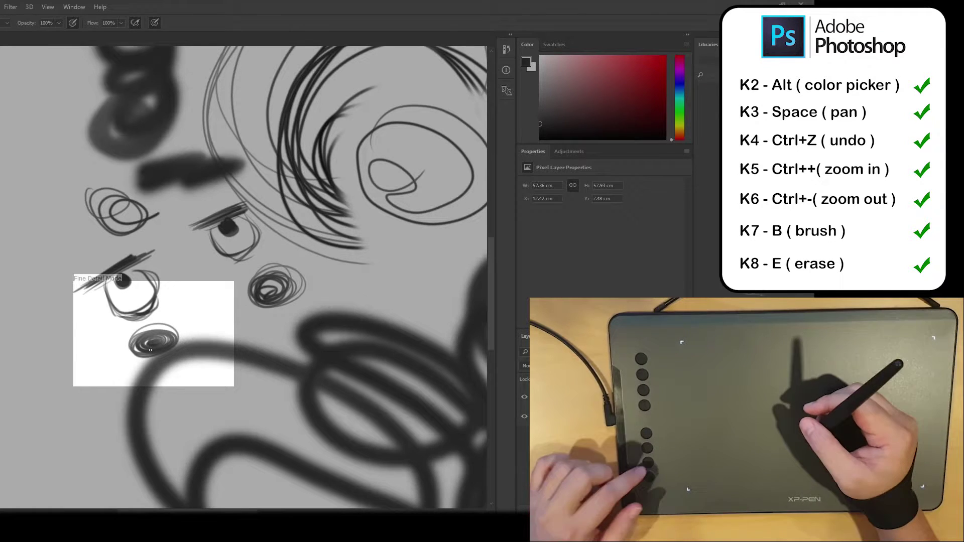
key("Escape")
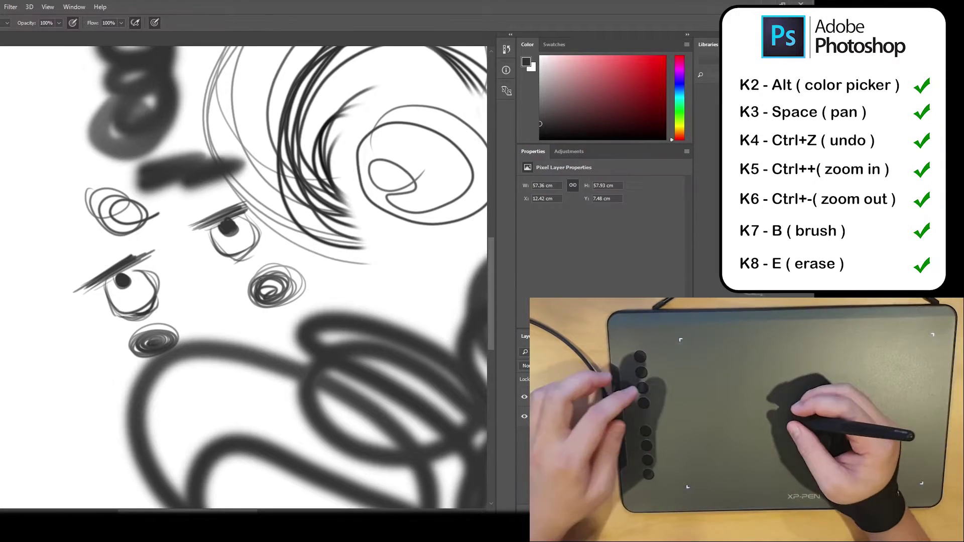
Test the pan and zoom-out express keys on the canvas with the sketched eyes
mouse_move(231, 276)
left_mouse_down()
mouse_move(117, 278)
mouse_move(147, 324)
mouse_move(218, 275)
left_mouse_up()
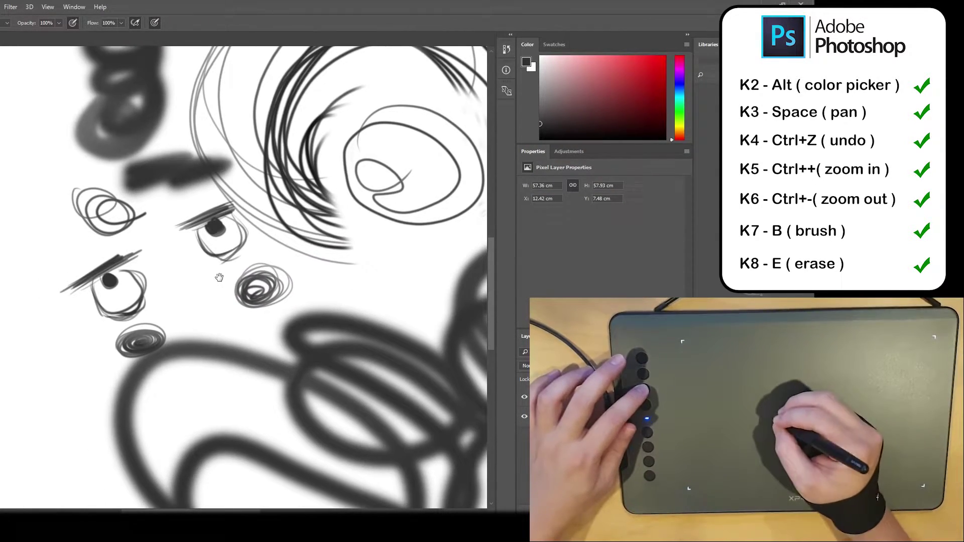
key("ctrl+minus")
key("ctrl+minus")
key("ctrl+minus")
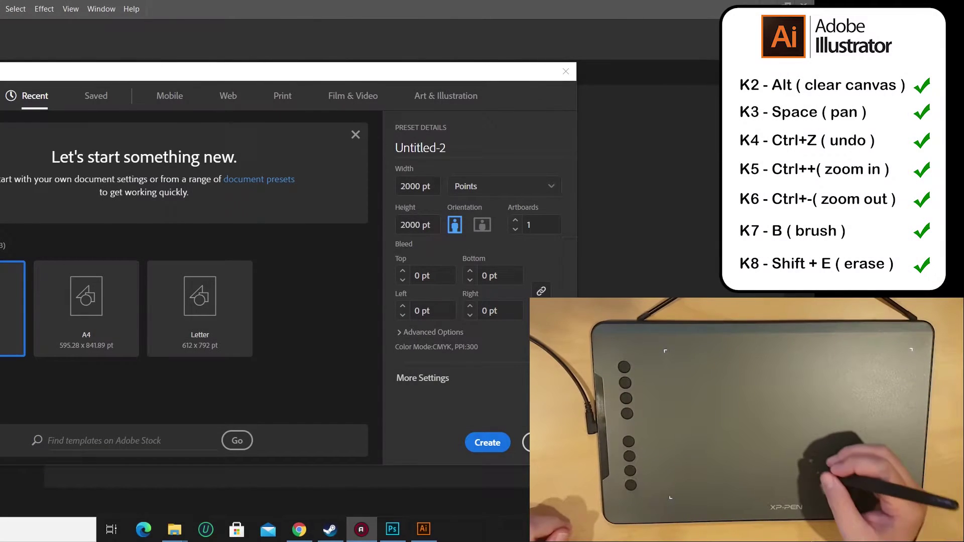
Create a 2000 × 2000 pt Illustrator document and draw one wide and two narrow upright rectangles across the artboard's upper area
left_click(488, 442)
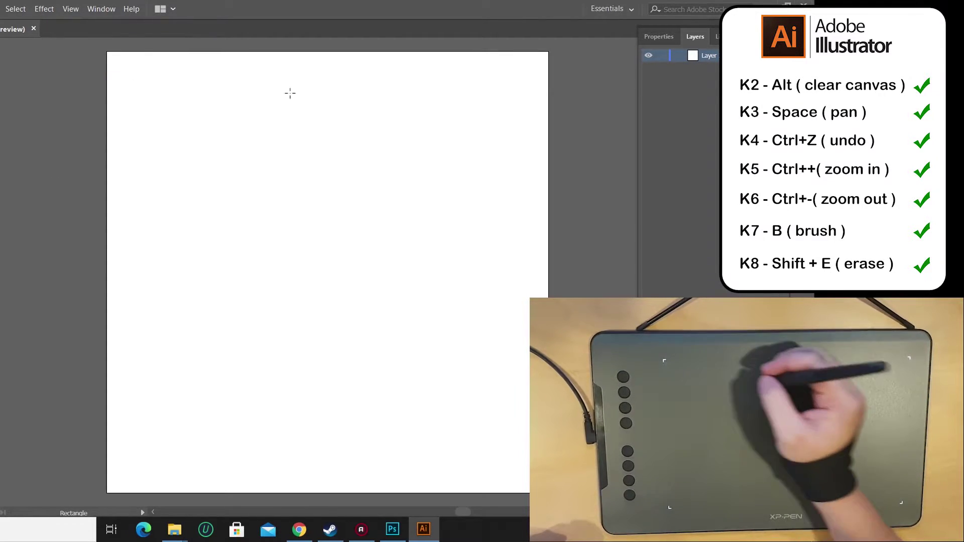
left_click_drag(174, 89, 332, 190)
left_click_drag(369, 127, 389, 190)
left_click_drag(439, 99, 423, 200)
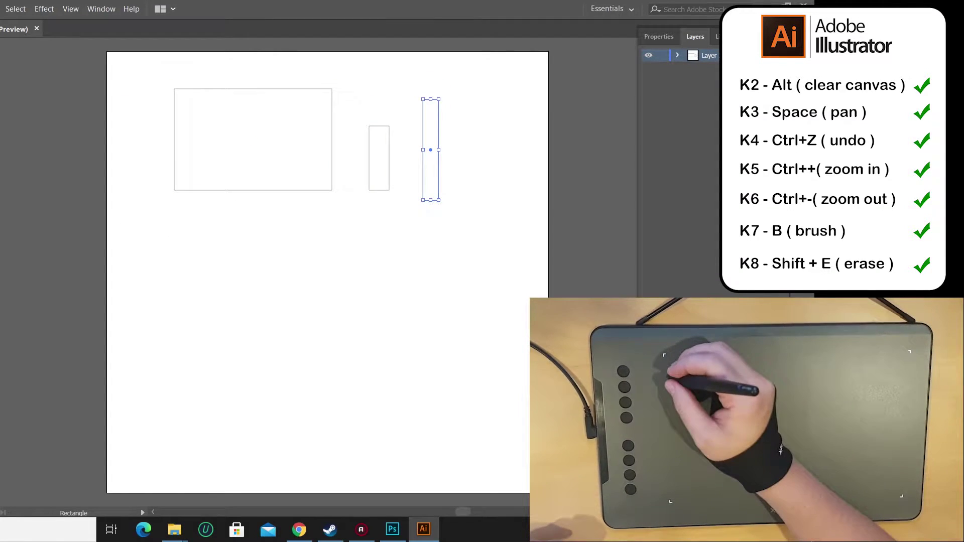
With the Pen tool, draw a smooth S-shaped curve below the wide rectangle, ending in an upward sweep
left_click(169, 289)
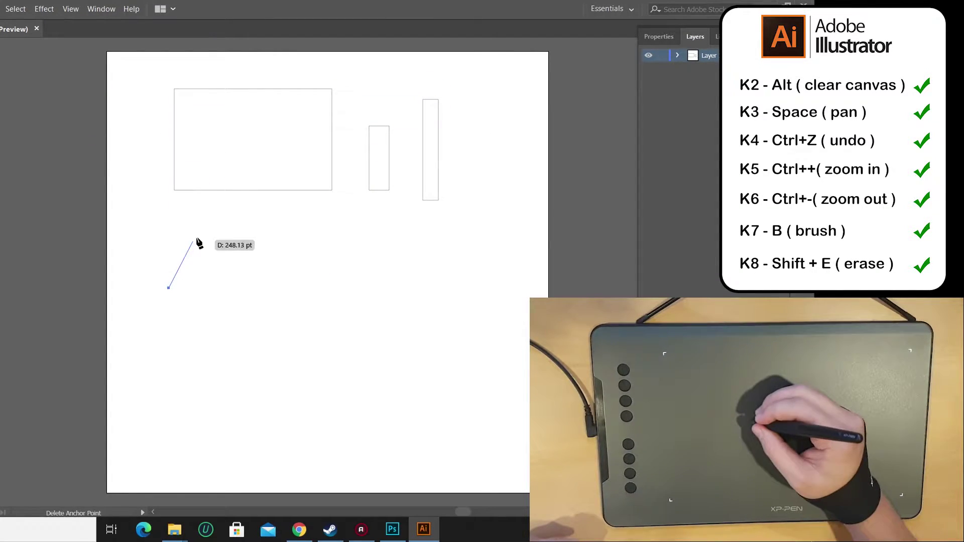
left_click_drag(200, 234, 233, 231)
left_click_drag(280, 273, 271, 315)
key("ctrl+plus")
key("ctrl+plus")
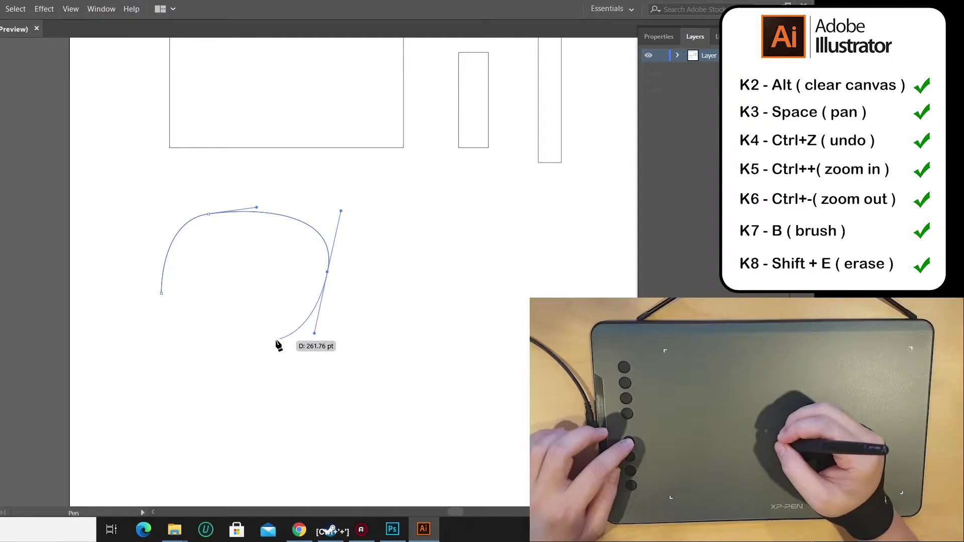
key("ctrl+plus")
left_click_drag(179, 397, 153, 440)
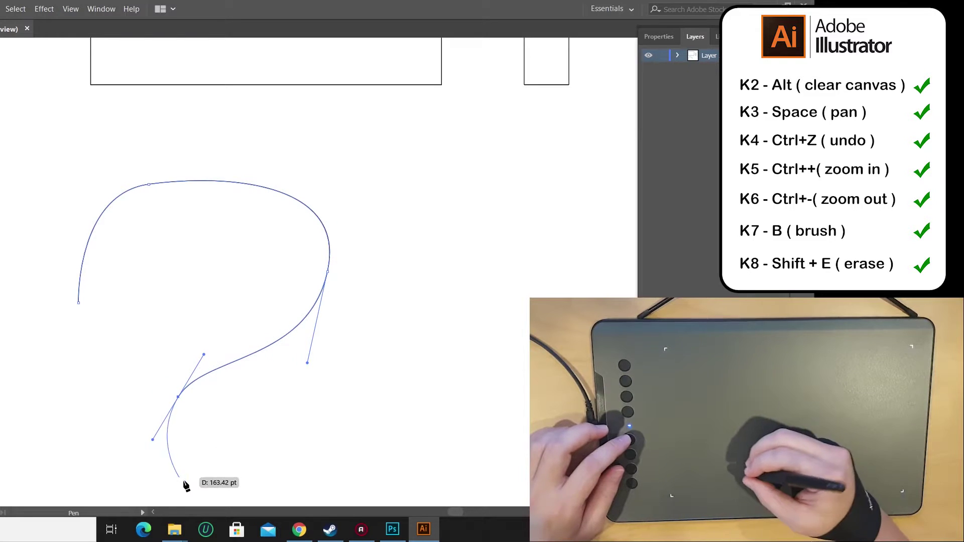
left_click_drag(211, 474, 239, 478)
left_click_drag(316, 398, 325, 372)
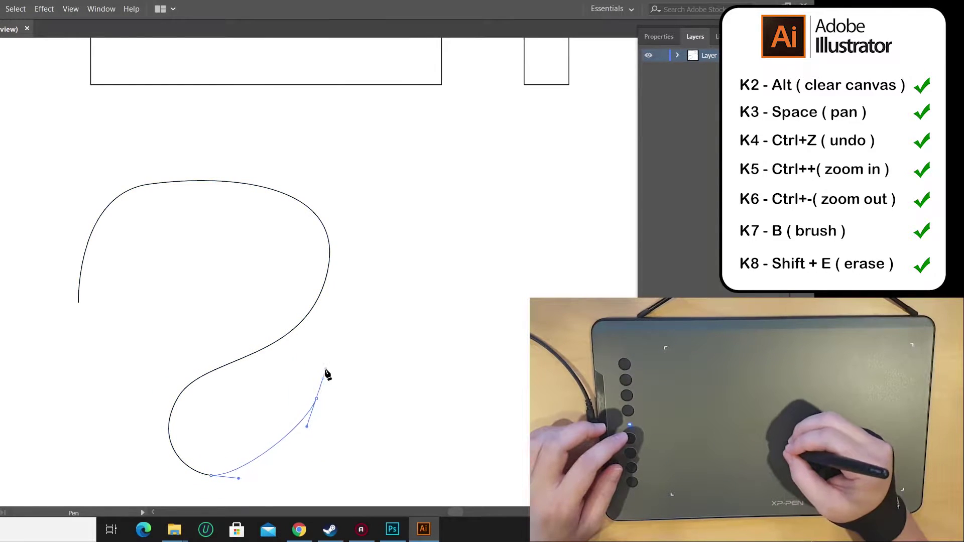
Cap the S curve with a straight blunt end and trace a parallel curved edge back to its starting end, forming a band
left_click(349, 301)
left_click(389, 317)
left_click_drag(341, 423, 316, 455)
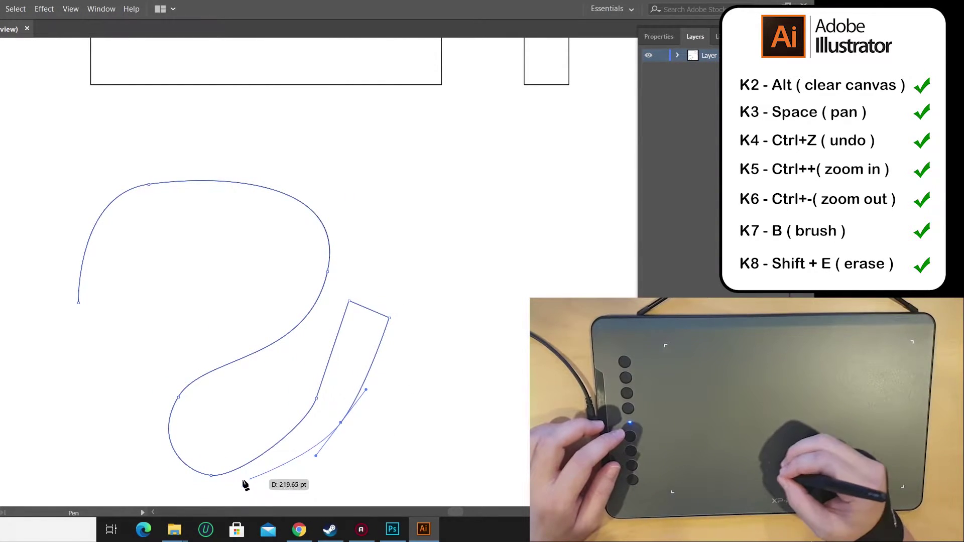
left_click_drag(221, 494, 181, 494)
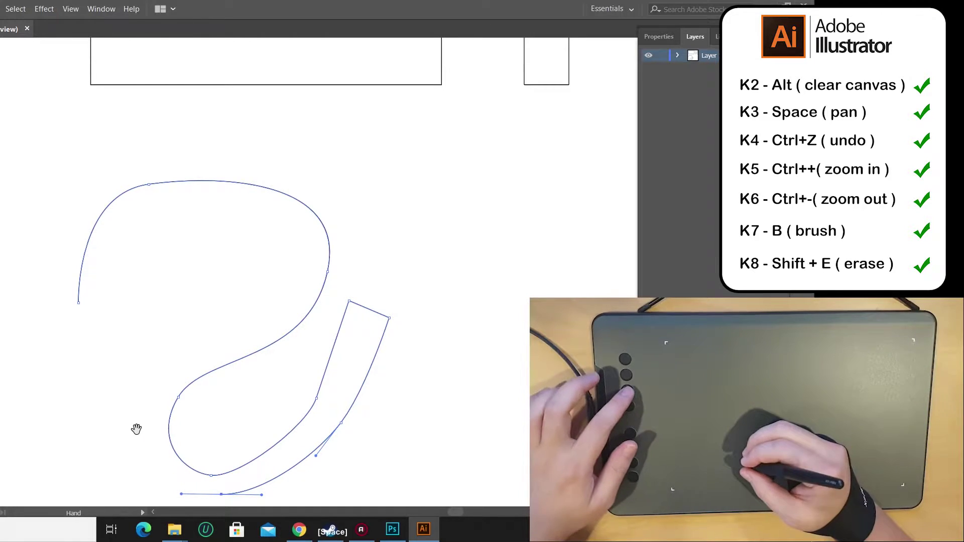
key("space")
left_click_drag(136, 429, 157, 313)
left_click_drag(213, 258, 316, 170)
left_click_drag(229, 130, 186, 138)
left_click_drag(140, 166, 133, 202)
left_click_drag(122, 239, 120, 258)
Close the band's open end with narrow finger-like waves that join the path's starting point
key("ctrl+plus")
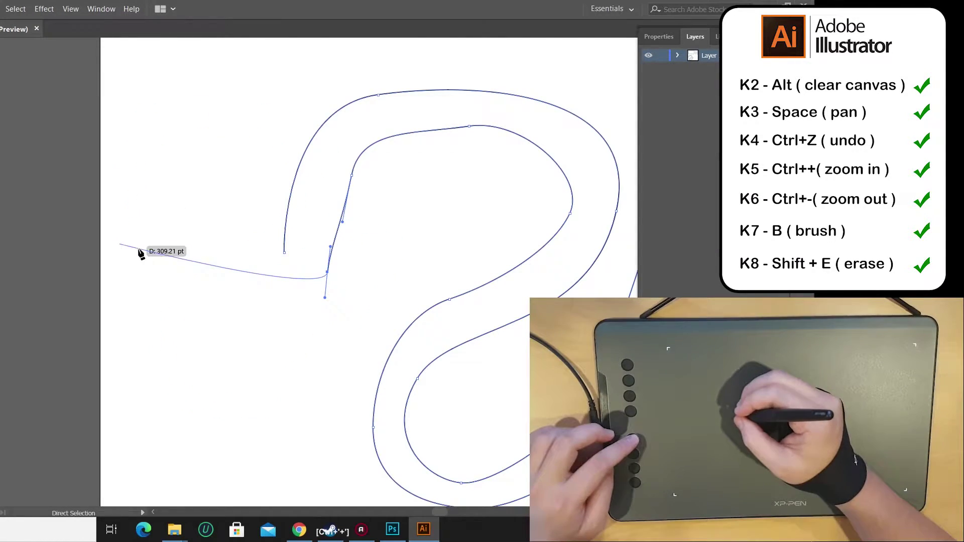
key("ctrl+plus")
key("ctrl+plus")
left_click_drag(321, 201, 334, 146)
left_click_drag(292, 177, 264, 180)
left_click_drag(243, 239, 231, 190)
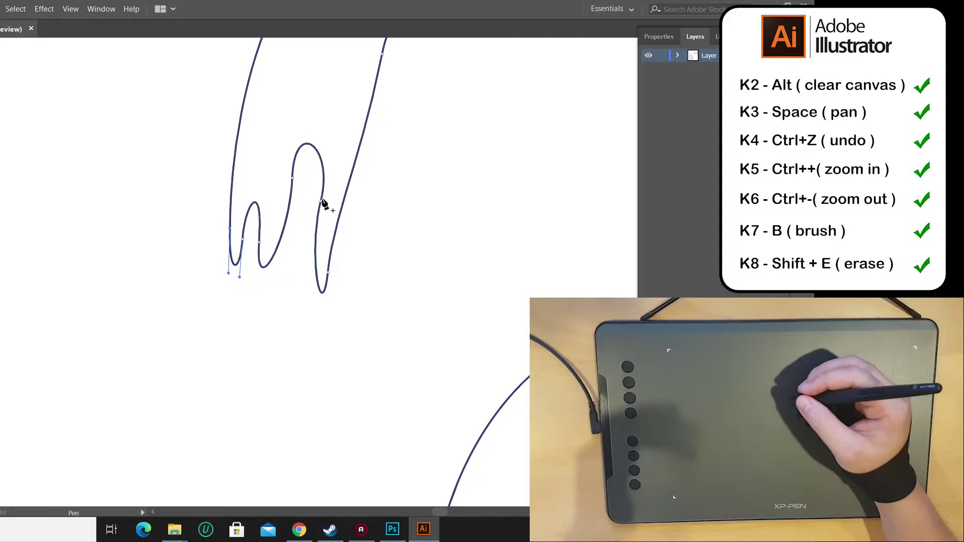
Add a new layer and paint a rough circle with the Paintbrush in the empty area beside the S-shaped band
key("ctrl+minus")
key("ctrl+minus")
key("ctrl+minus")
key("ctrl+minus")
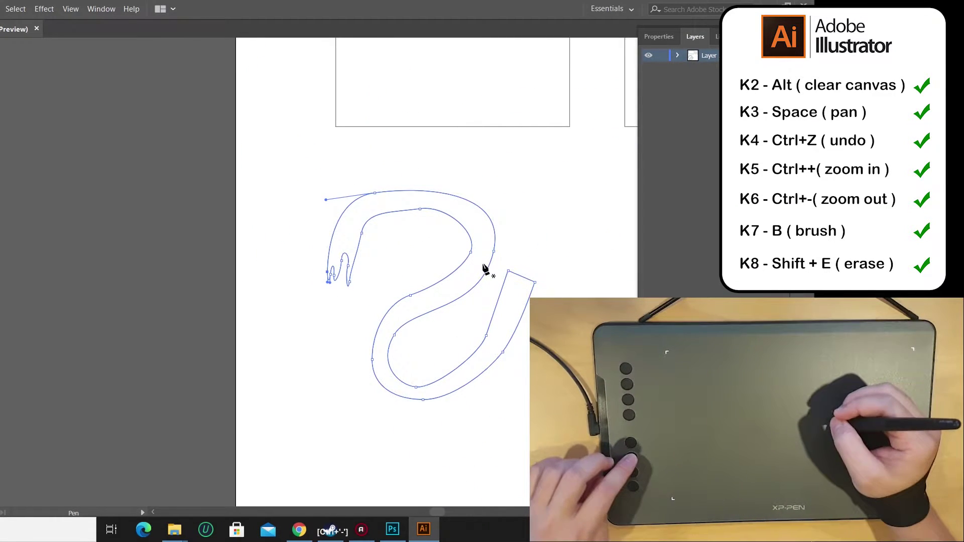
key("space")
left_click_drag(494, 260, 199, 274)
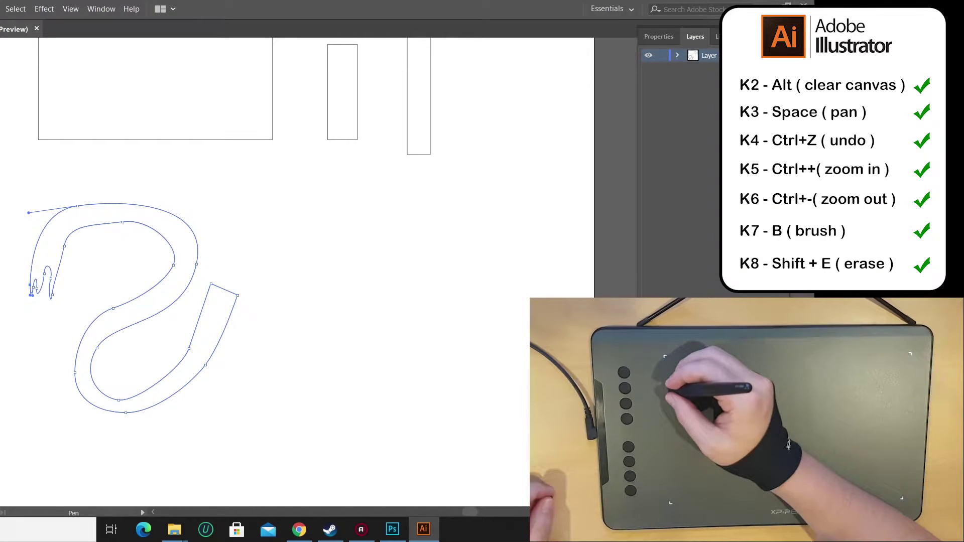
key("b")
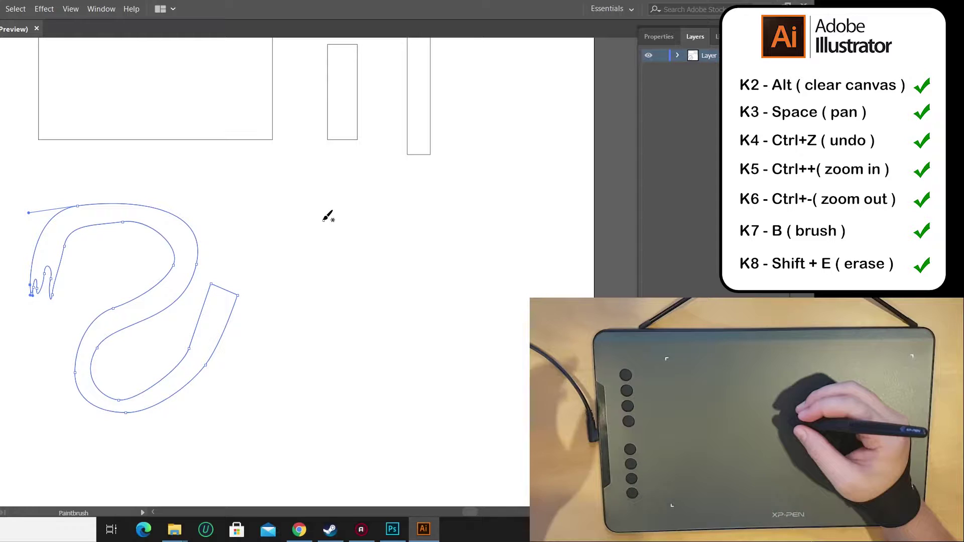
key("ctrl+l")
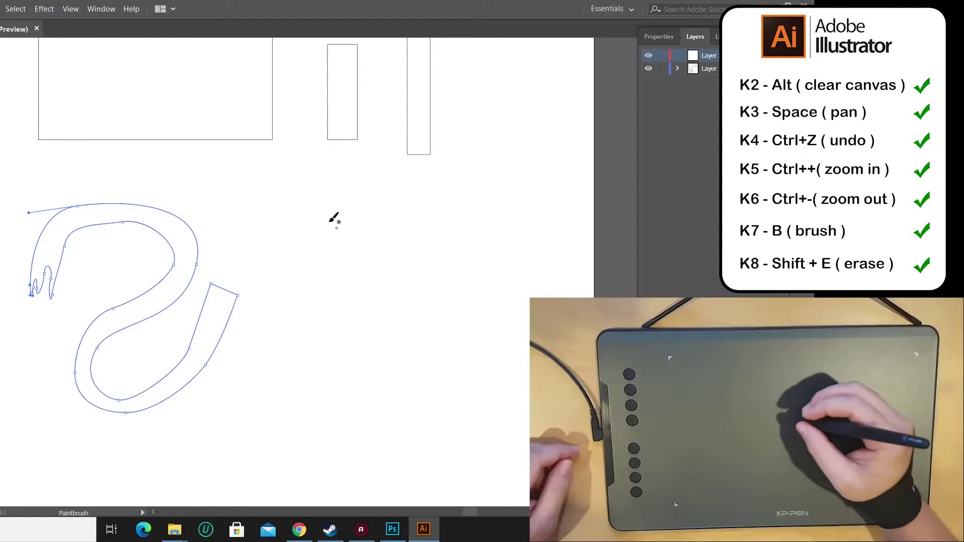
mouse_move(297, 240)
left_mouse_down()
mouse_move(345, 210)
mouse_move(333, 297)
mouse_move(291, 247)
left_mouse_up()
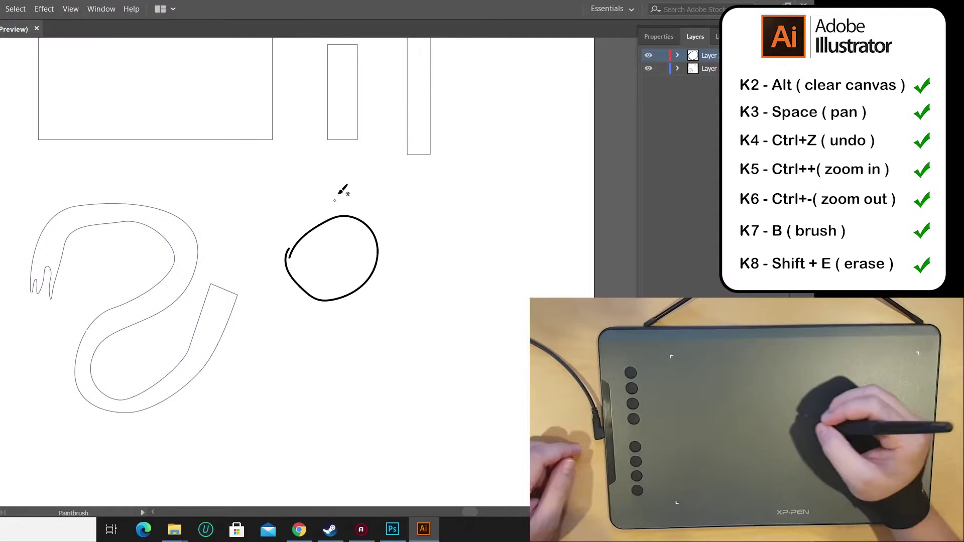
Paint a smaller circle inside the rough circle, with a slanted eyelid line and a hatched pupil
key("ctrl+plus")
key("ctrl+plus")
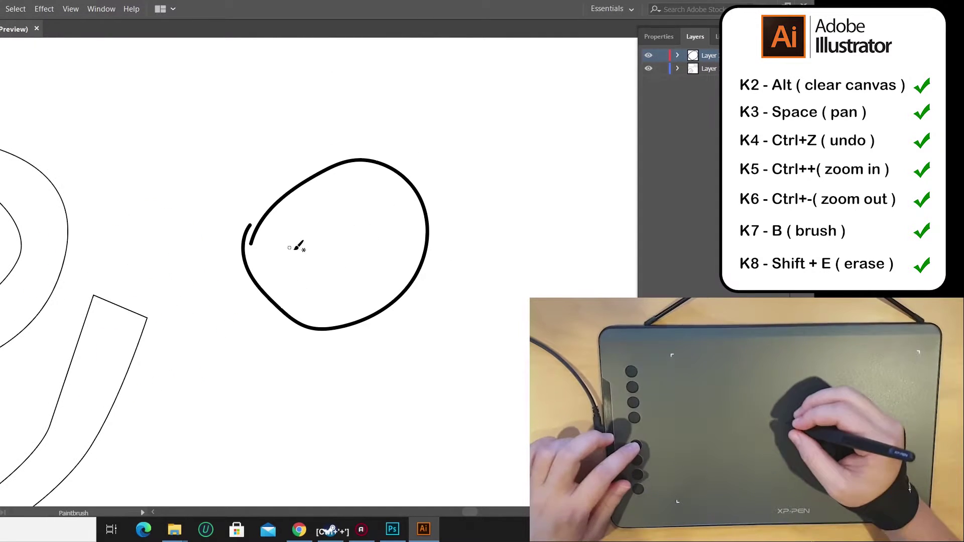
mouse_move(321, 277)
left_mouse_down()
mouse_move(297, 230)
mouse_move(386, 263)
mouse_move(320, 277)
mouse_move(369, 206)
left_mouse_up()
left_click_drag(321, 246, 358, 256)
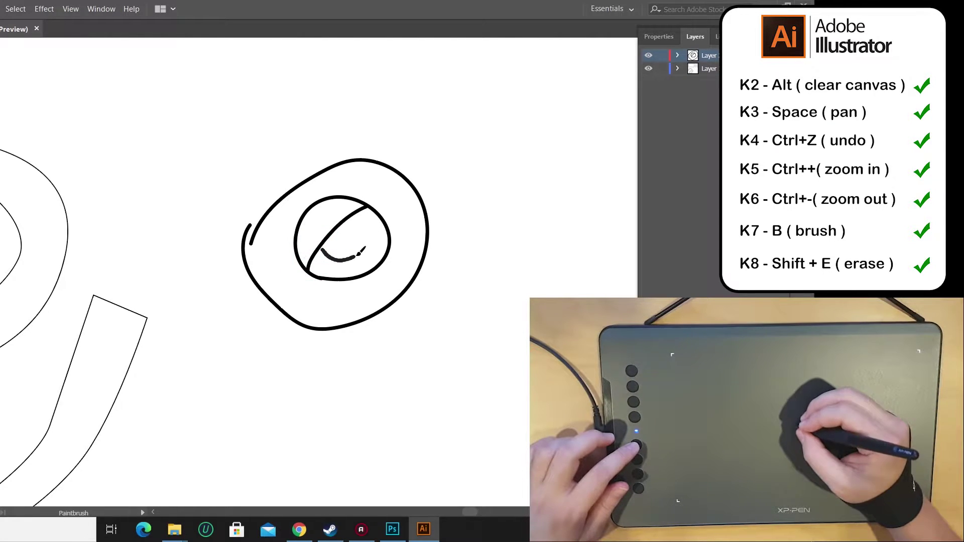
mouse_move(347, 224)
left_mouse_down()
mouse_move(322, 247)
mouse_move(350, 225)
mouse_move(328, 251)
mouse_move(351, 248)
left_mouse_up()
Try out Fine Detail Mode over the eye's hatched pupil
key("e")
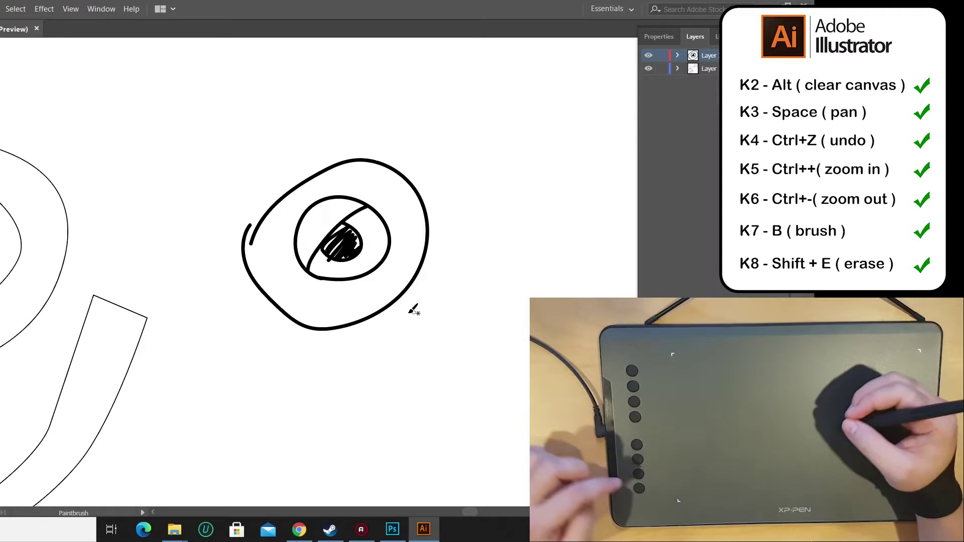
key("shift+e")
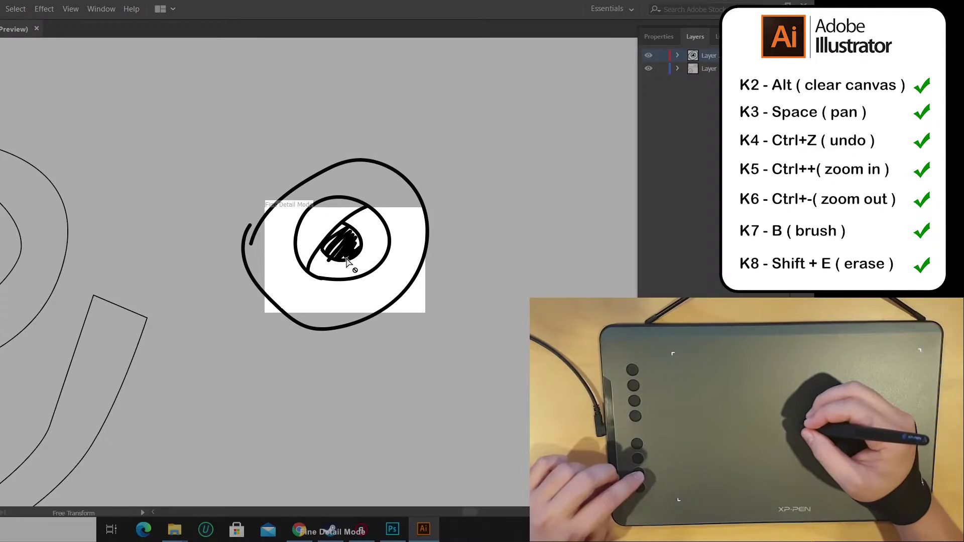
key("ctrl+alt+f")
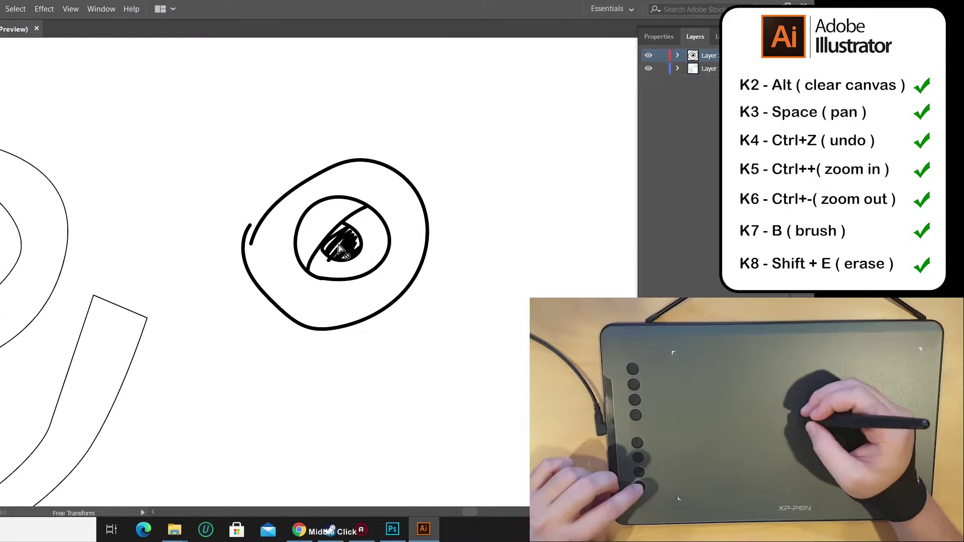
Undo the hatching strokes inside the eye's pupil
right_click(341, 255)
left_click(352, 244)
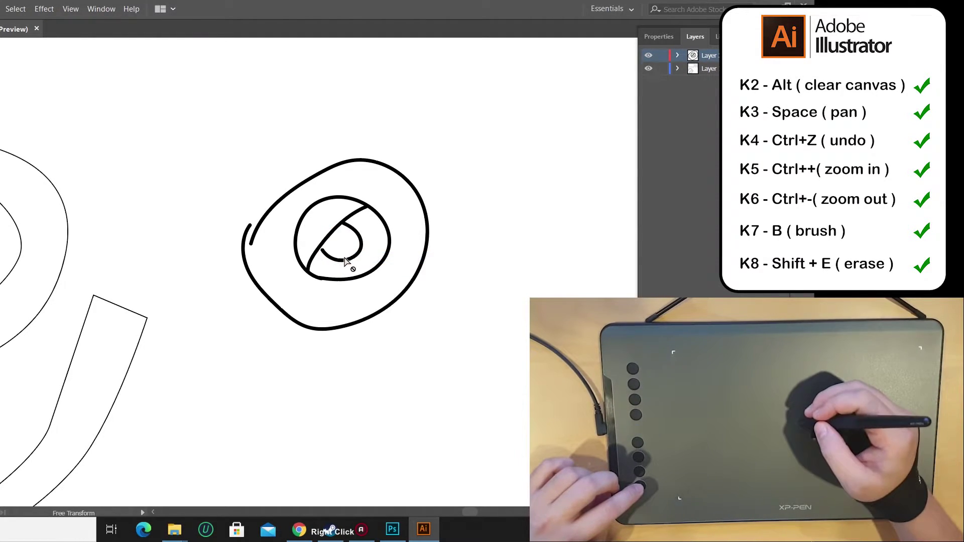
right_click(345, 257)
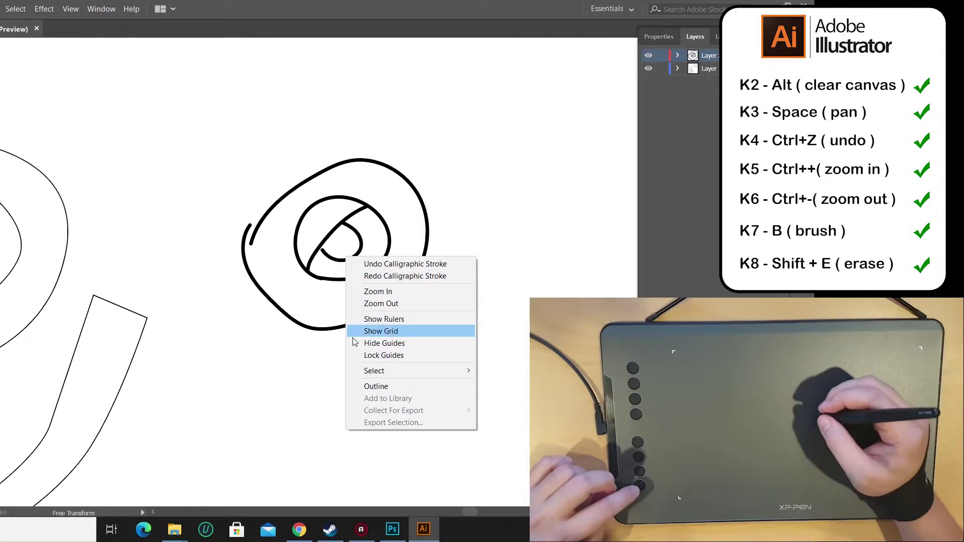
left_click(458, 171)
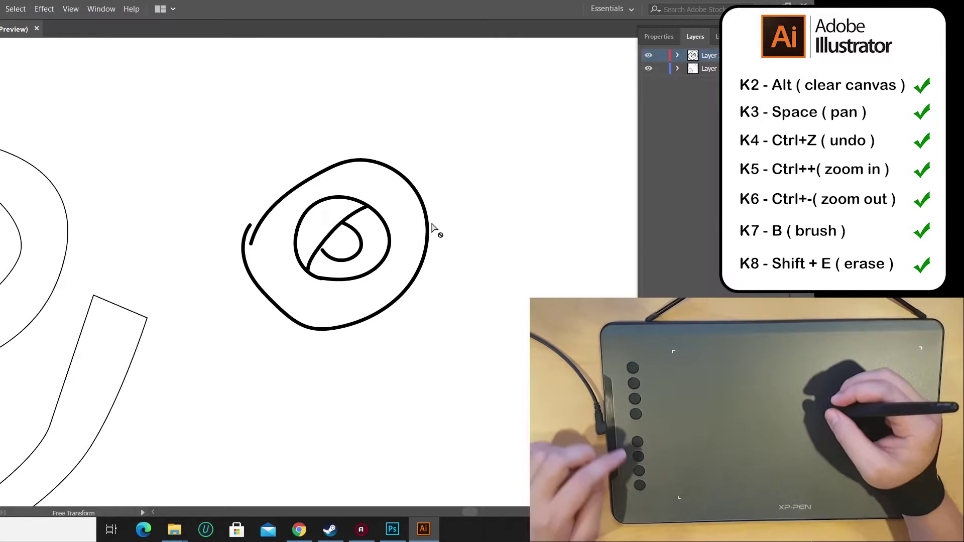
Paint a large oval with the Paintbrush in the blank area beside the eye, below the narrow rectangles
key("space")
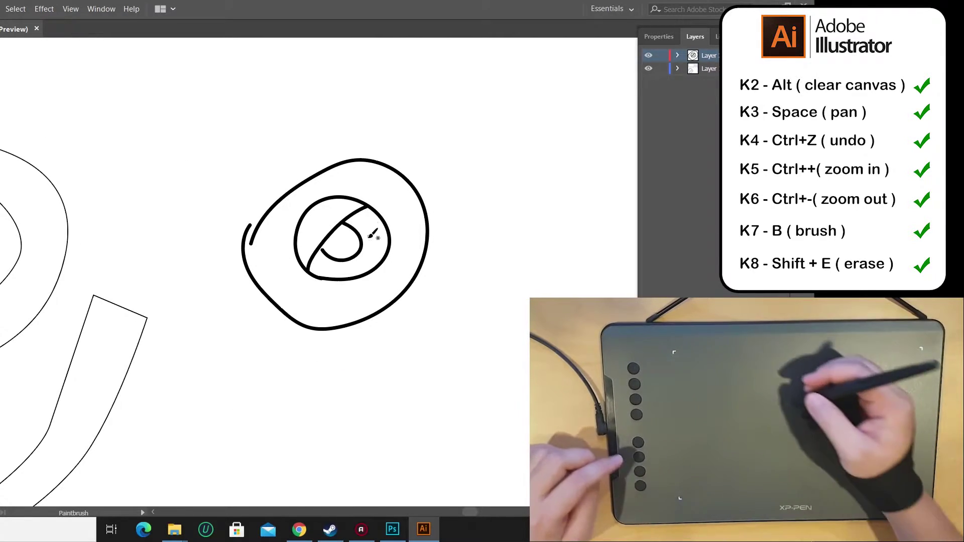
left_click_drag(386, 238, 168, 297)
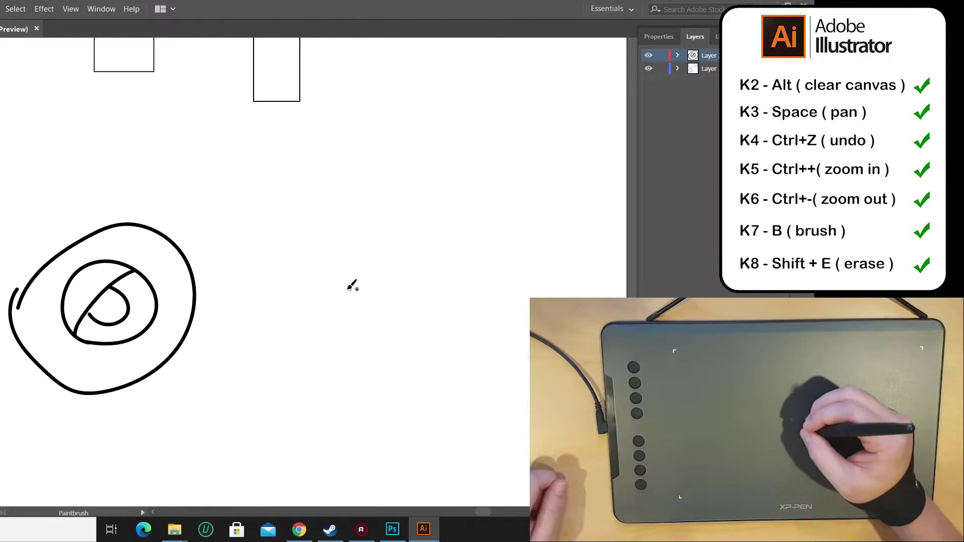
mouse_move(343, 290)
left_mouse_down()
mouse_move(238, 247)
mouse_move(266, 153)
mouse_move(421, 171)
mouse_move(399, 268)
mouse_move(342, 289)
left_mouse_up()
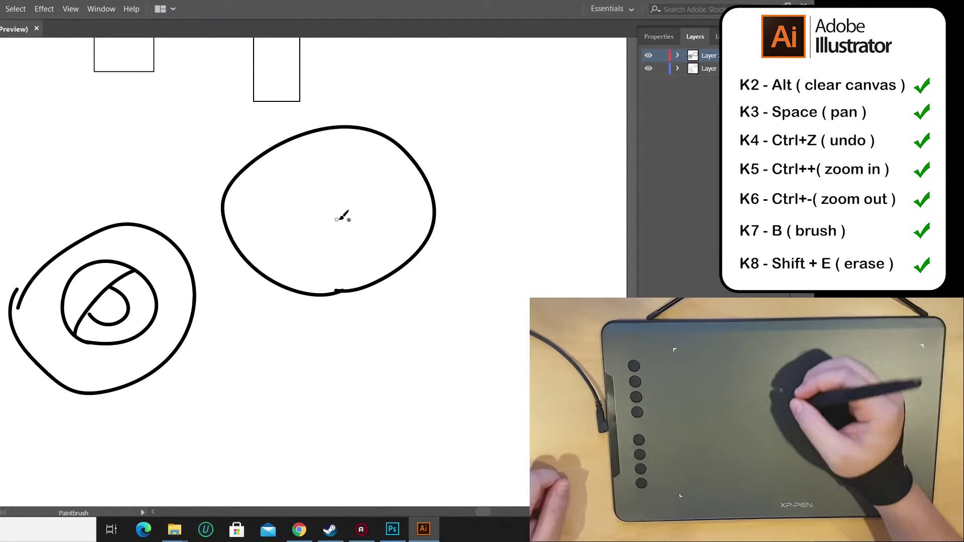
Paint a smaller circle, a slanted eyelid line and a curved pupil inside the large oval, plus two short nostril strokes below
mouse_move(332, 254)
left_mouse_down()
mouse_move(317, 161)
mouse_move(372, 229)
mouse_move(321, 252)
mouse_move(340, 171)
left_mouse_up()
mouse_move(306, 202)
left_mouse_down()
mouse_move(334, 221)
mouse_move(329, 180)
left_mouse_up()
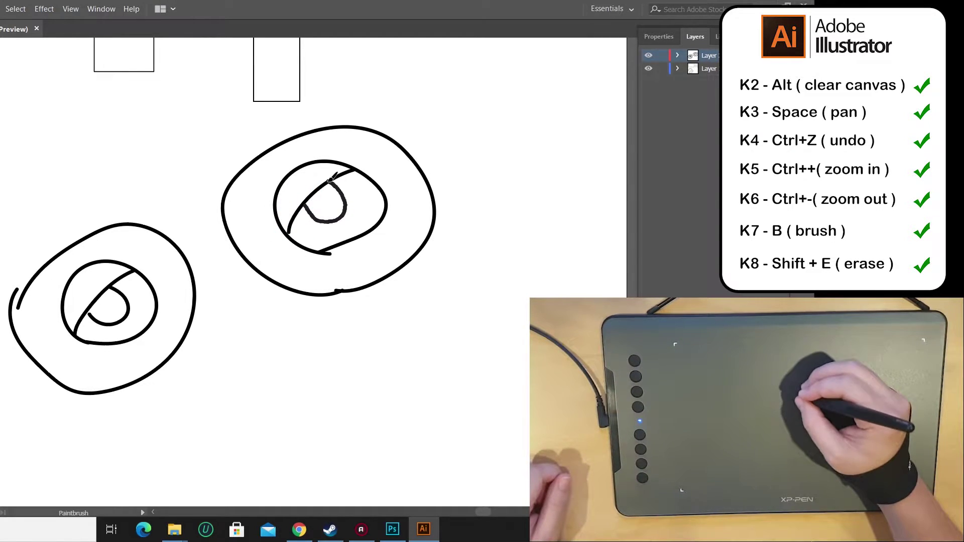
key("space")
left_click_drag(350, 308, 326, 233)
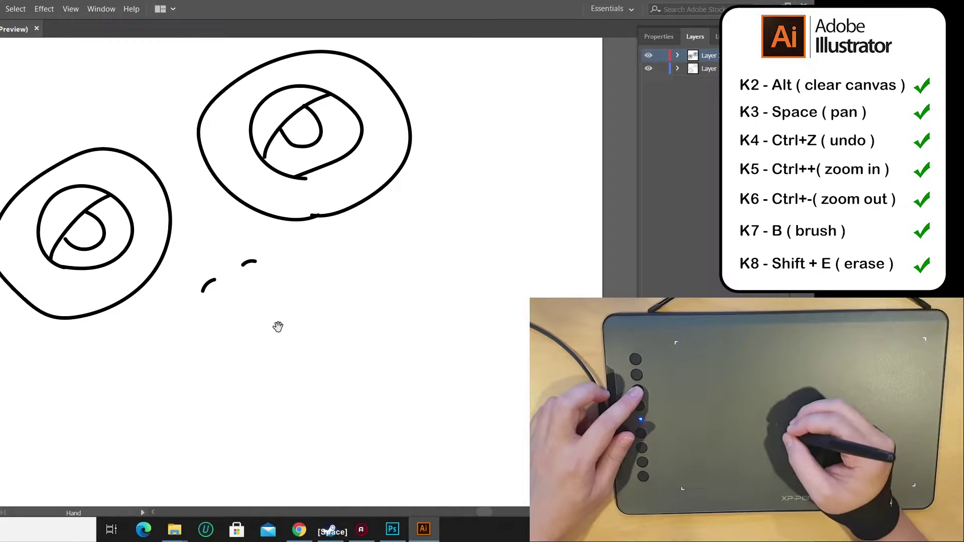
Paint a wide slanted mouth outline below the nostrils, with a line through it that zigzags in the middle
mouse_move(278, 327)
left_mouse_down()
mouse_move(246, 316)
mouse_move(245, 337)
left_mouse_up()
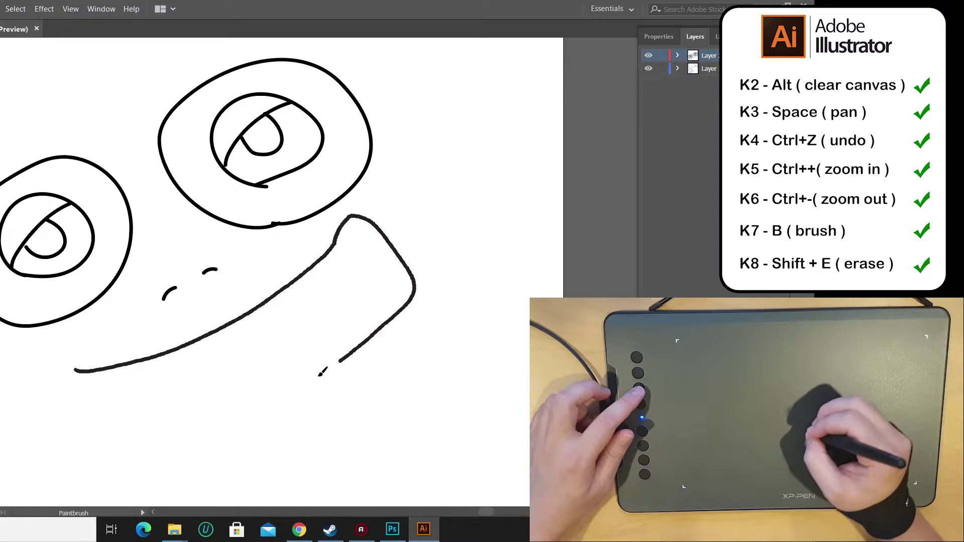
left_click_drag(102, 424, 75, 370)
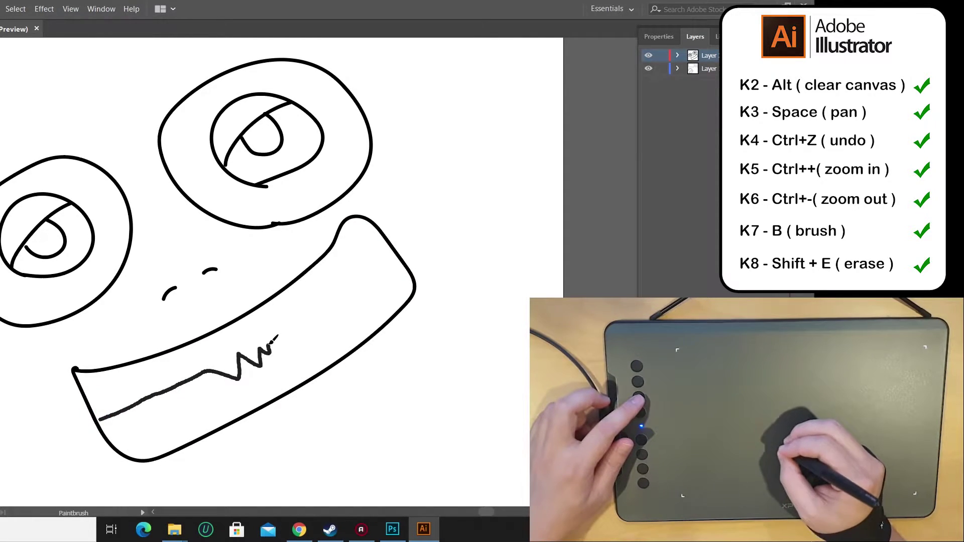
left_click_drag(398, 255, 399, 254)
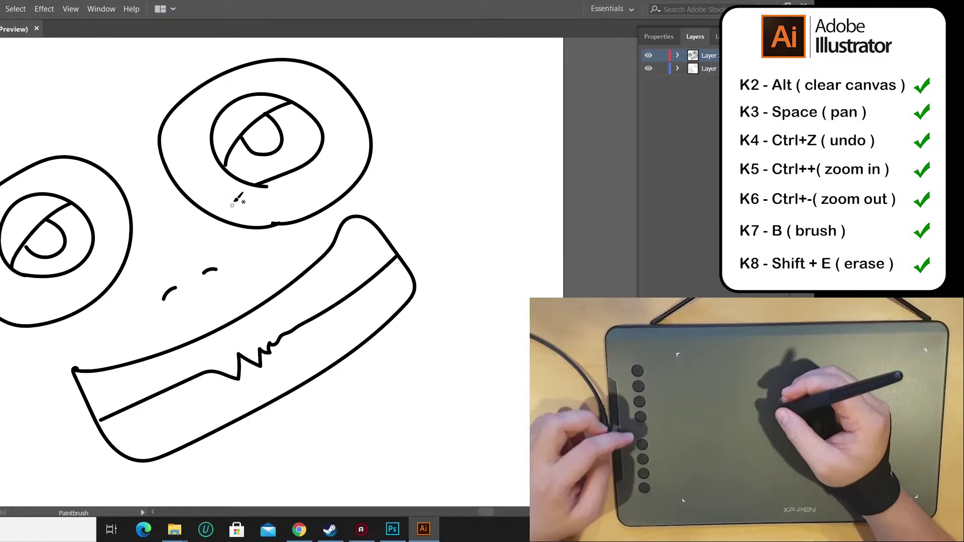
Paint a curved eyebrow stroke along the upper edge of each eye, ending with the whole drawing in view
key("space")
left_click_drag(192, 174, 333, 232)
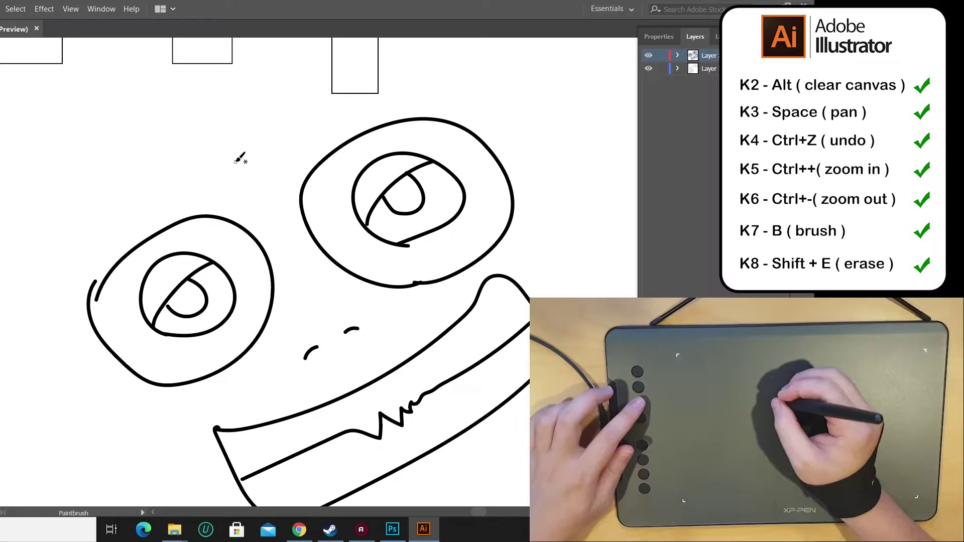
left_click_drag(91, 300, 74, 346)
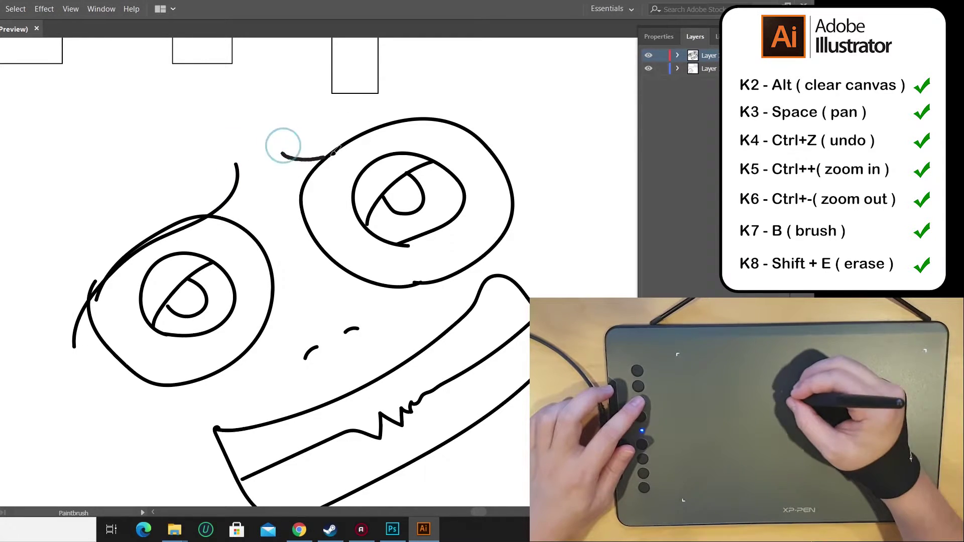
left_click_drag(337, 150, 521, 131)
key("ctrl+minus")
key("ctrl+minus")
key("ctrl+minus")
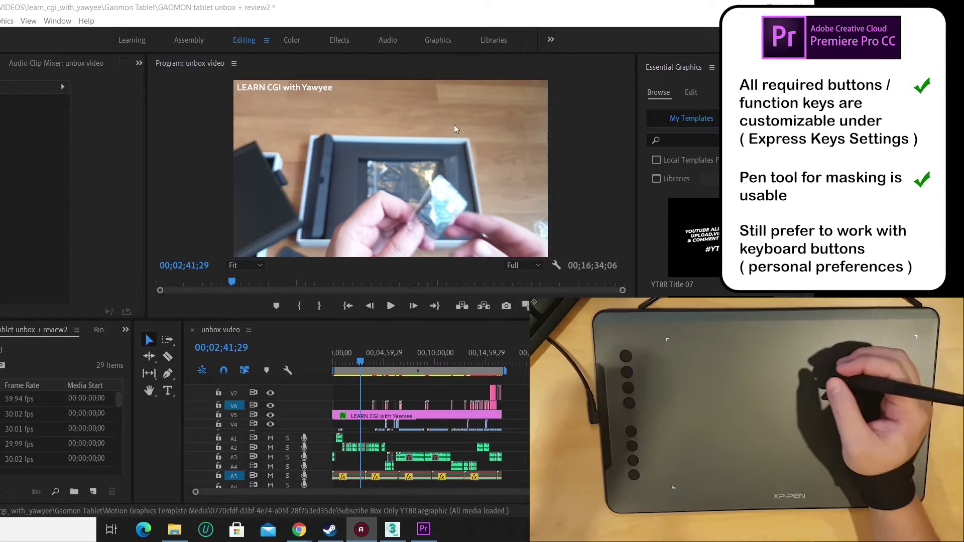
In Premiere Pro, split the LEARN CGI with Yawyee title clip on V5 at about 00;12;24;19 in the unbox video sequence
left_click(434, 9)
left_click_drag(356, 363, 463, 362)
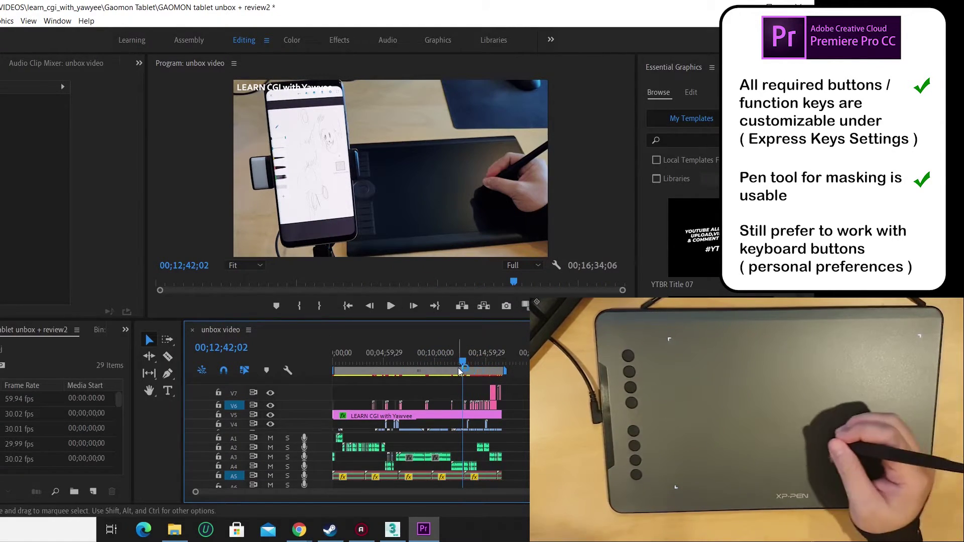
left_click_drag(569, 492, 450, 492)
left_click_drag(453, 356, 413, 362)
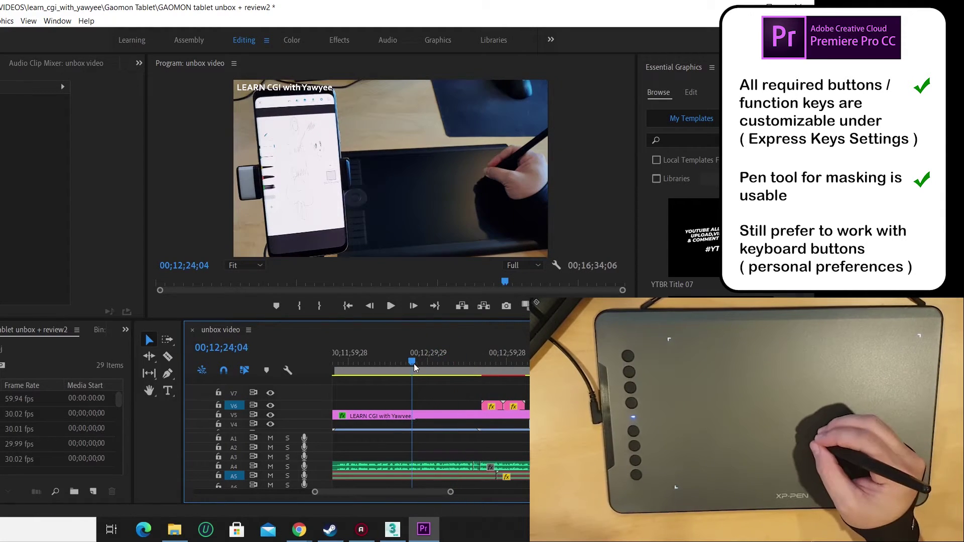
key("c")
left_click(414, 415)
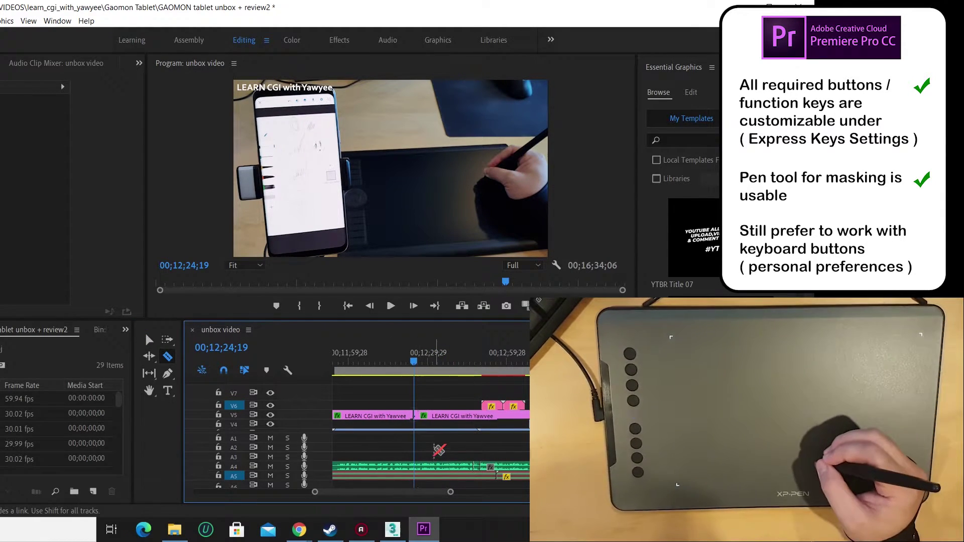
Move the first half of the split title clip down to track V4 and shorten the table clip following it
left_click(151, 338)
mouse_move(436, 418)
left_mouse_down()
mouse_move(483, 419)
mouse_move(444, 422)
left_mouse_up()
left_click_drag(365, 416, 362, 424)
left_click_drag(435, 417, 388, 421)
left_click(388, 422)
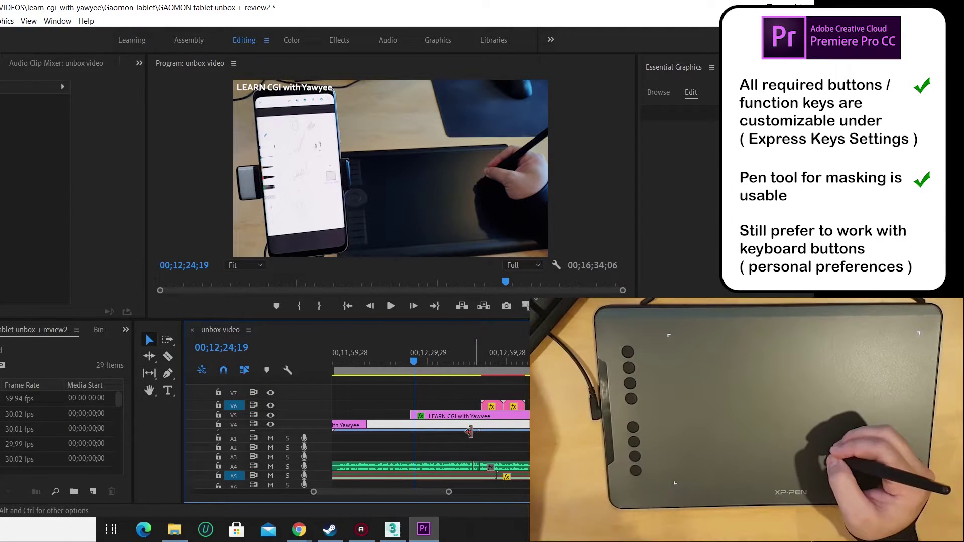
key("Delete")
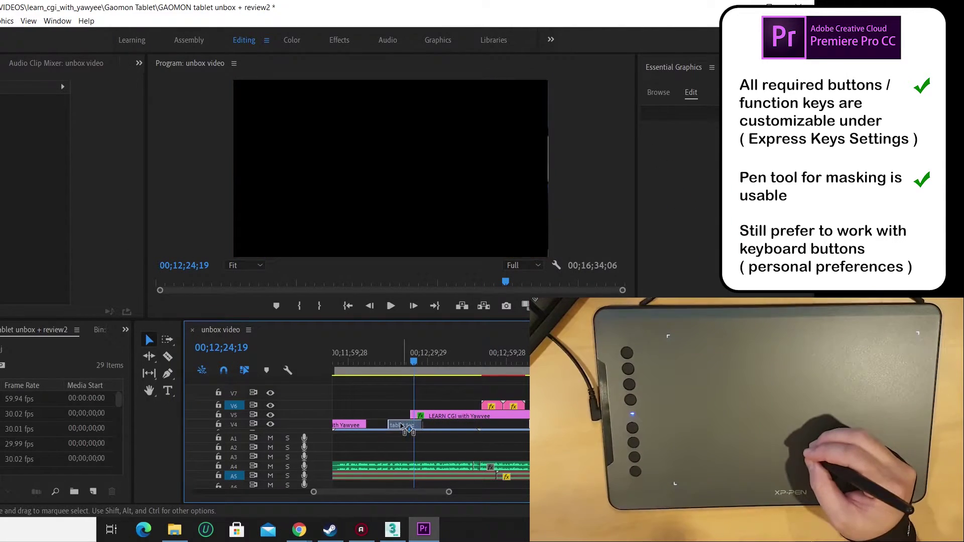
Move the second half of the title clip down to V4 and extend its start back to meet the table clip
left_click_drag(444, 416, 445, 426)
left_click(408, 425)
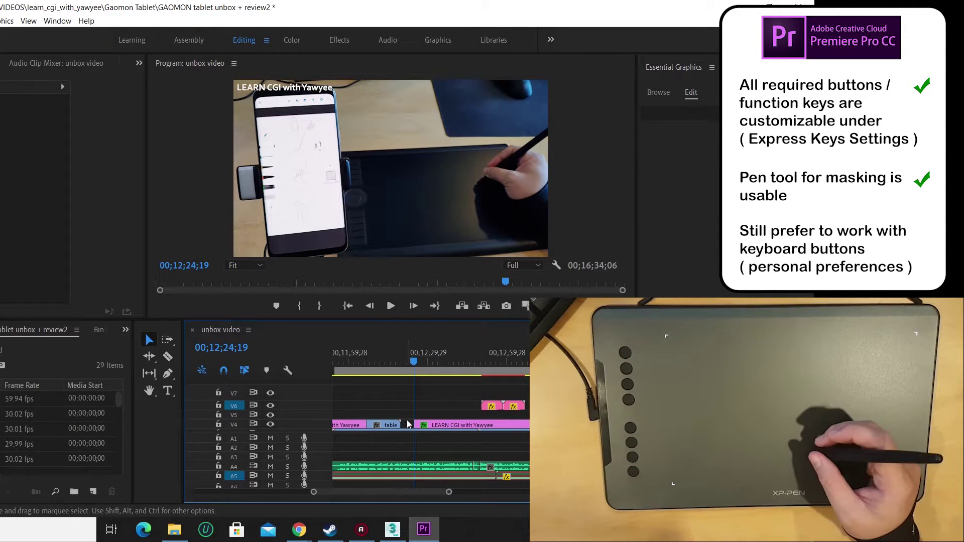
left_click_drag(418, 425, 407, 426)
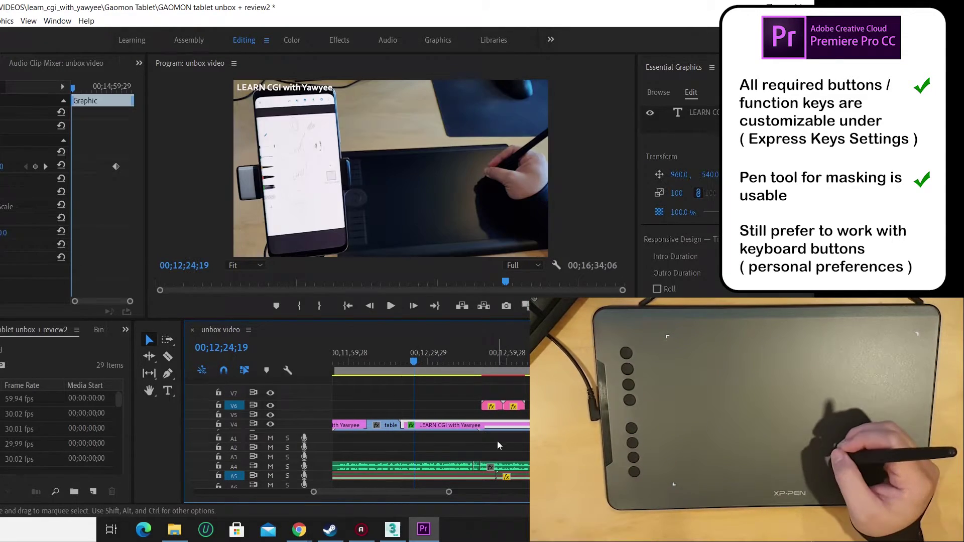
Create a new sequence from the drawing_olaf clip in the project's media
key("shift+2")
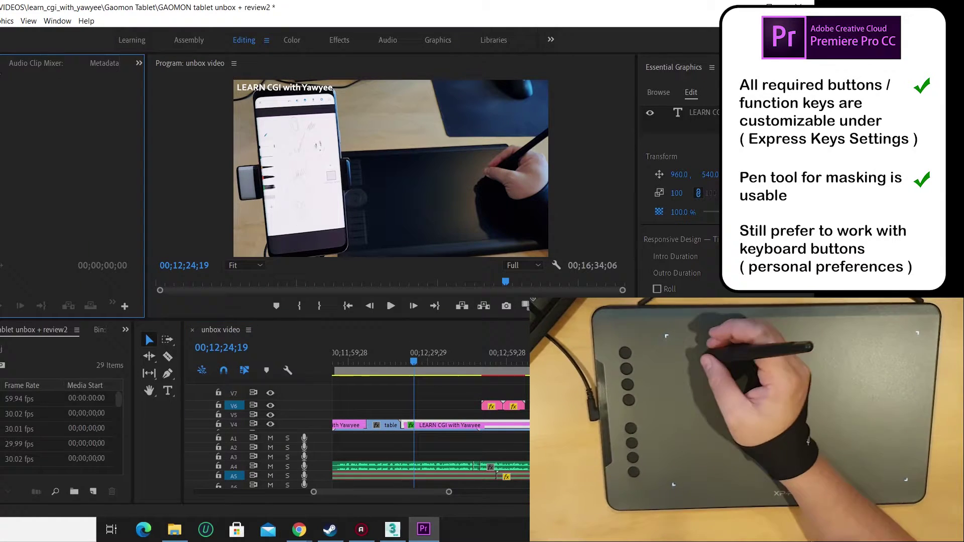
left_click(114, 400)
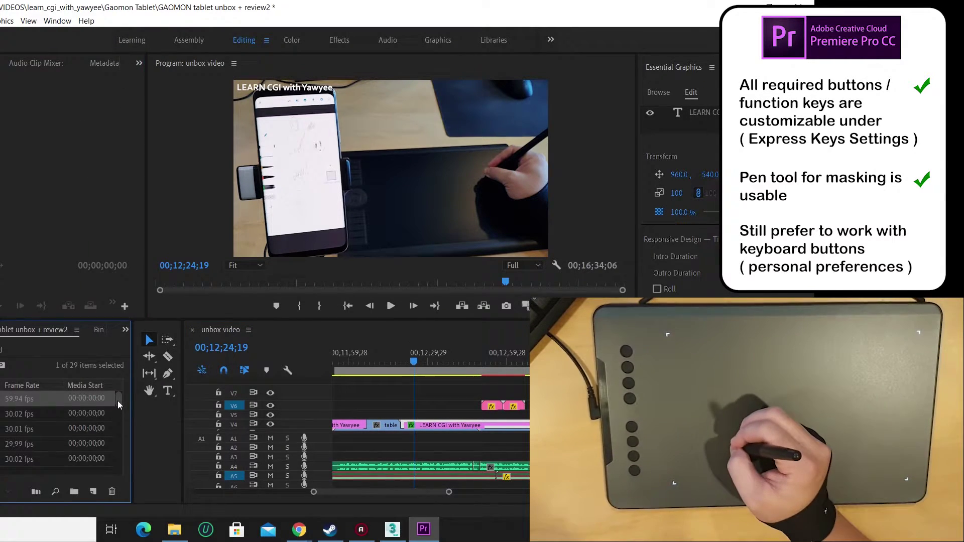
left_click_drag(118, 401, 114, 451)
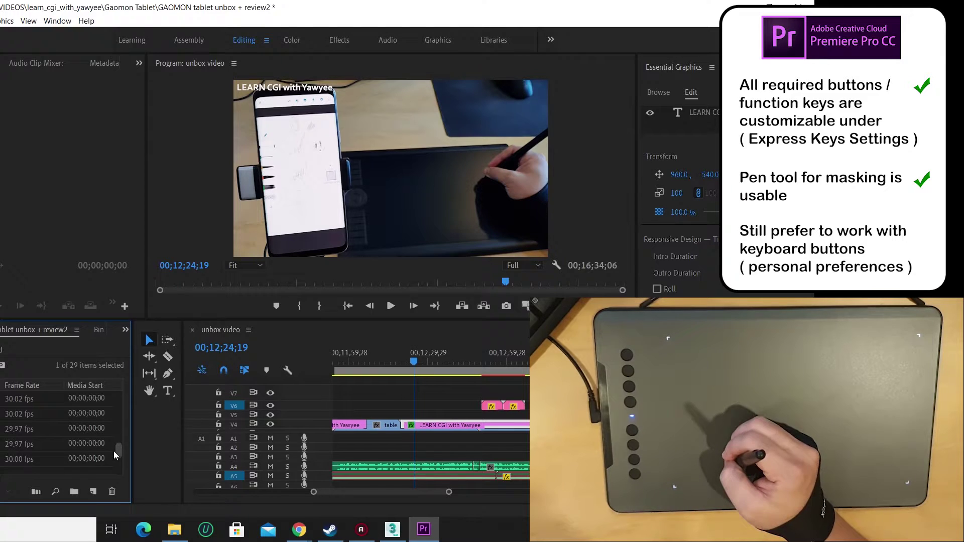
left_click(50, 399)
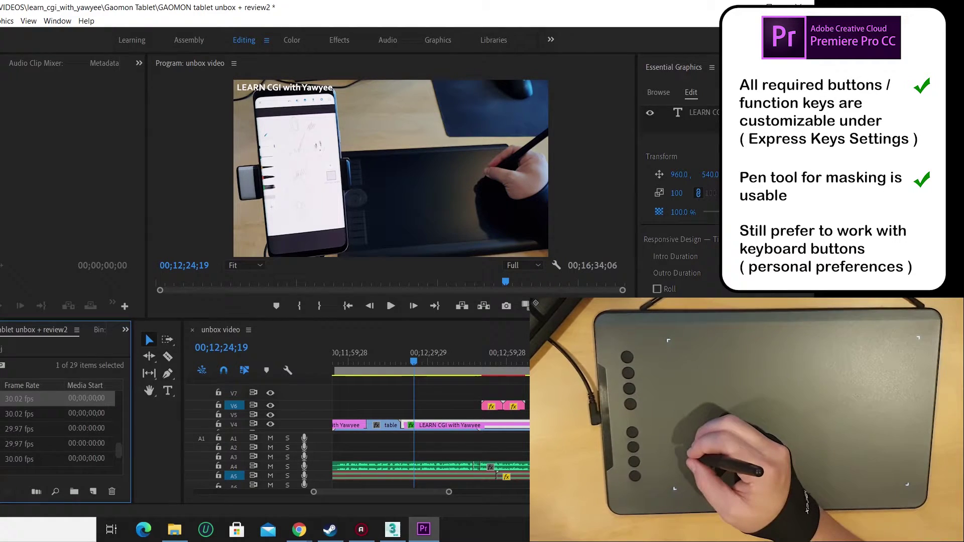
left_click_drag(6, 399, 93, 492)
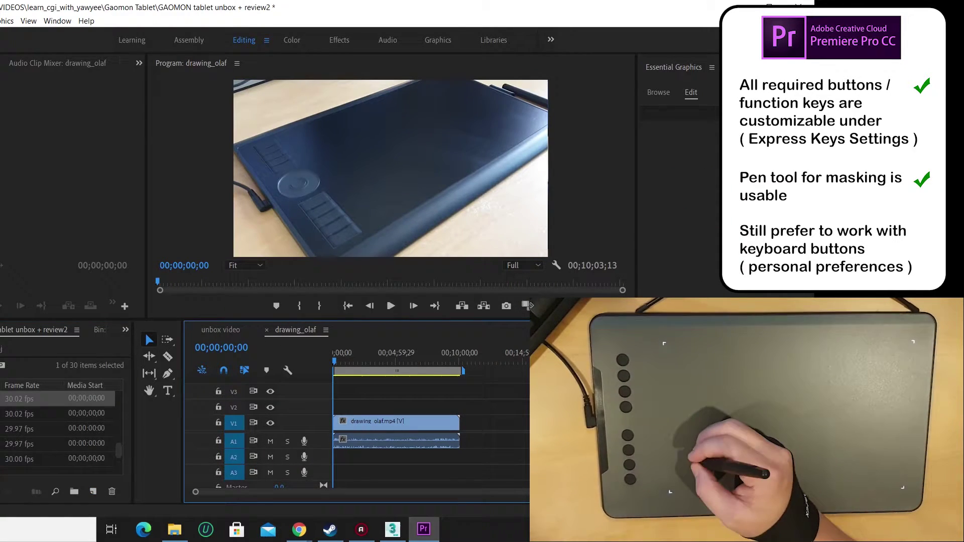
Split the drawing_olaf clip into three segments, cutting at 00;03;48;23 and again between there and its end
left_click_drag(350, 357, 380, 357)
left_click(168, 356)
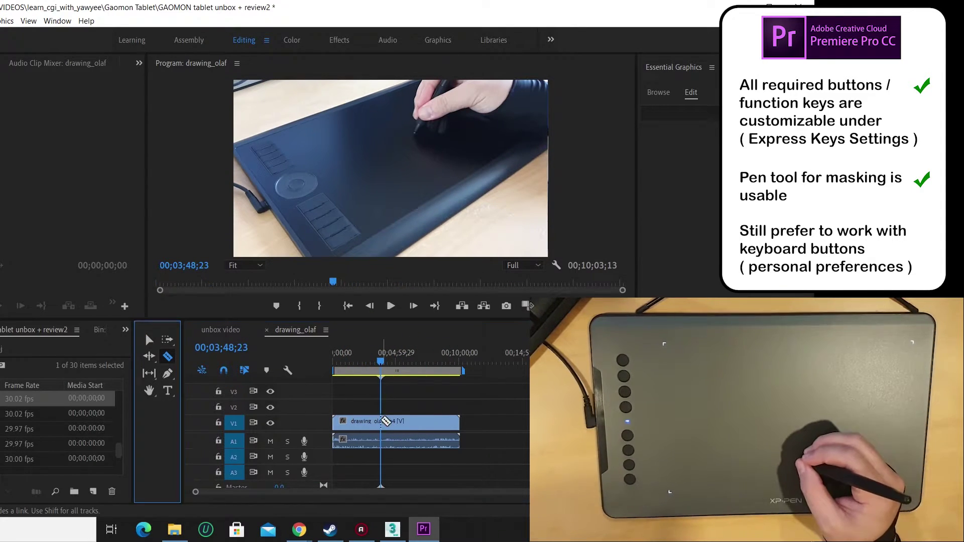
left_click(381, 422)
left_click(418, 421)
left_click(149, 340)
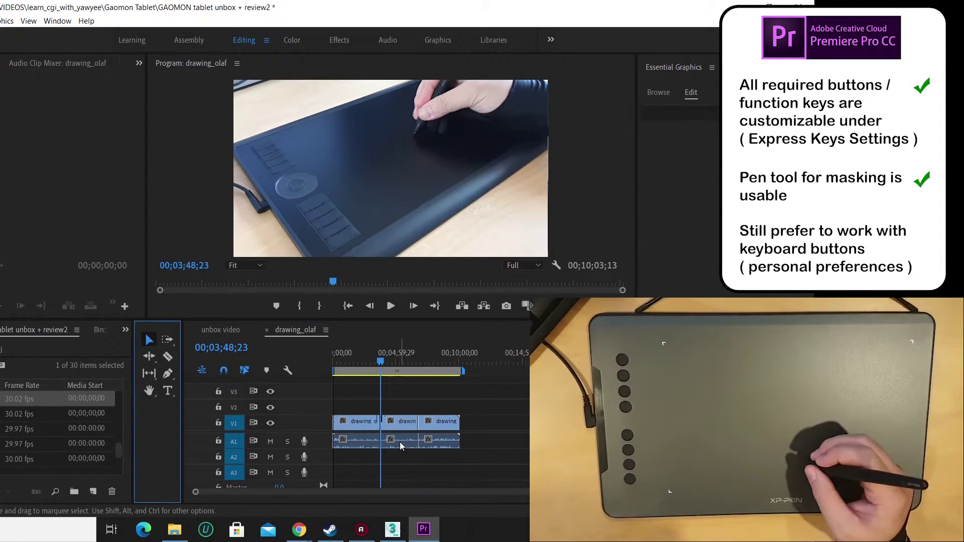
Unlink the middle drawing_olaf segment's audio from its video and delete the audio part
left_click(405, 440)
right_click(404, 441)
left_click(434, 184)
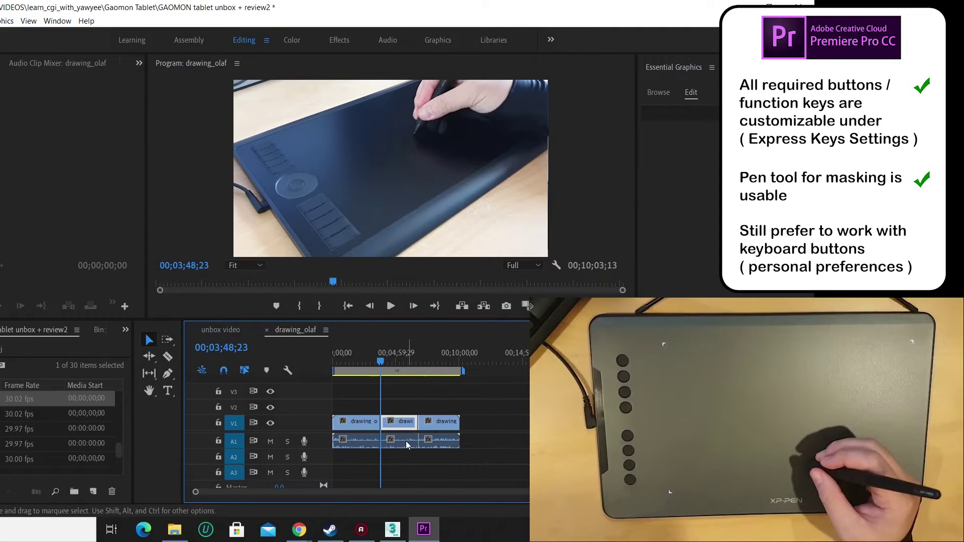
left_click(399, 441)
key("Delete")
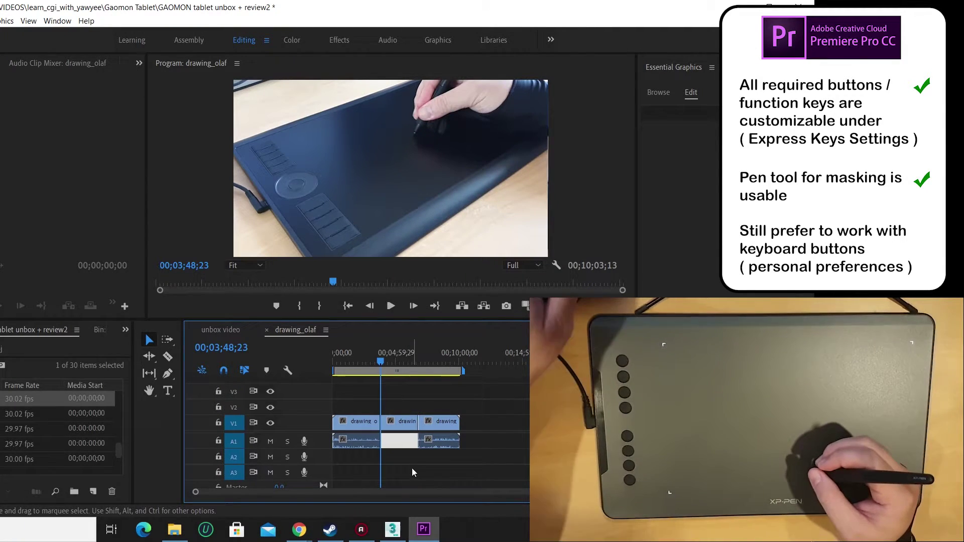
Unlink the last drawing_olaf segment, then delete the middle segment's video and close the gap
left_click(447, 442)
right_click(441, 445)
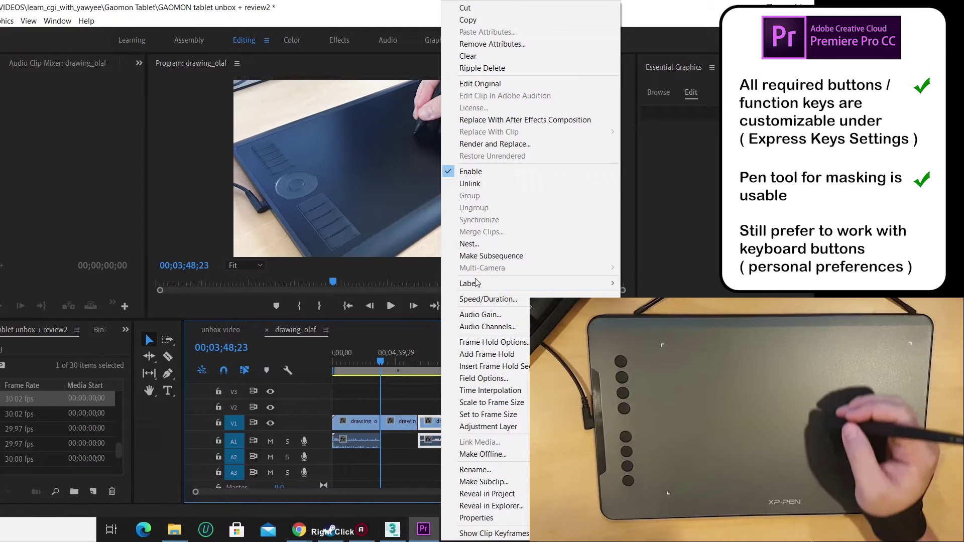
left_click(469, 183)
left_click(405, 423)
key("Delete")
left_click(402, 423)
key("Delete")
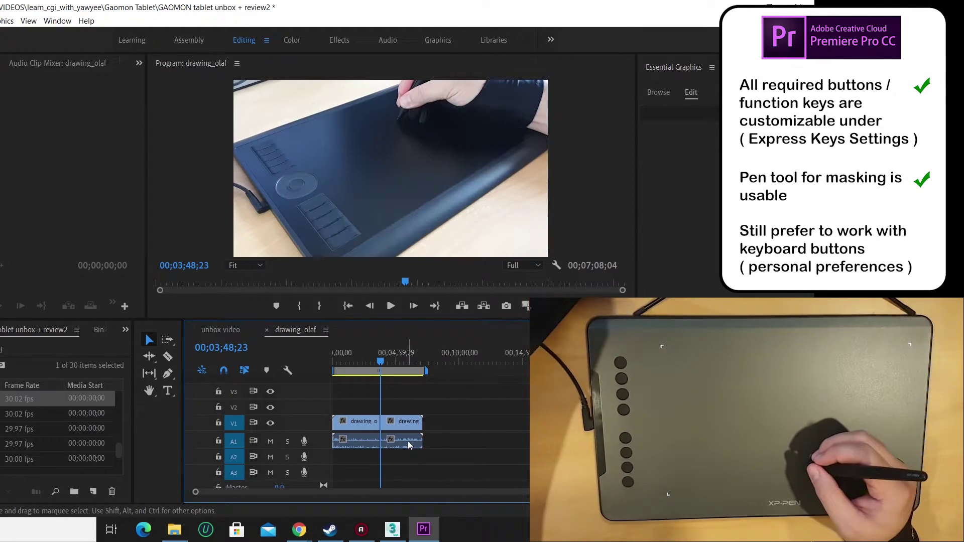
Trim the end of the last drawing_olaf segment to about 00;05;38;29 and enlarge track V1 to show thumbnails
left_click_drag(420, 424, 404, 446)
left_click_drag(609, 423, 608, 416)
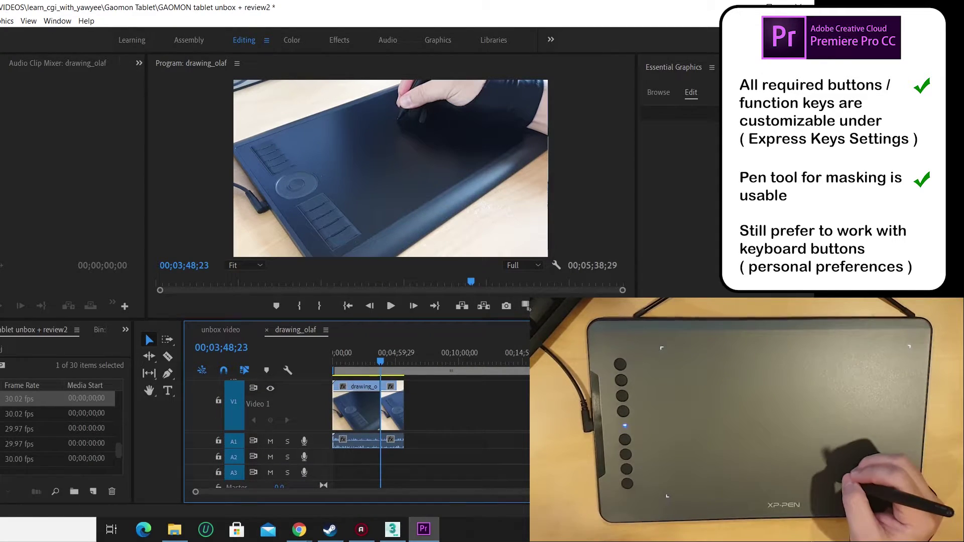
Play a short stretch of the trimmed drawing_olaf sequence from the cut, then stop playback
key("space")
left_click(363, 170)
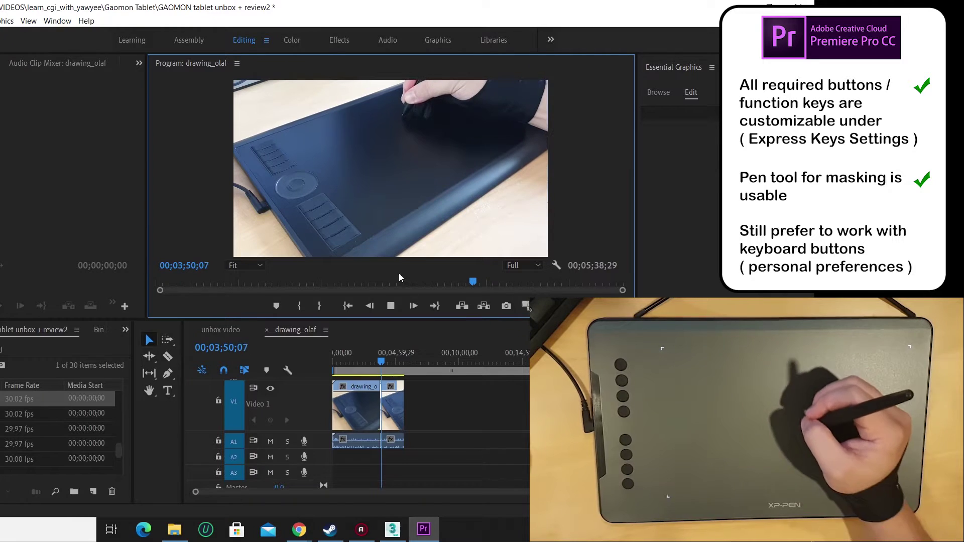
key("space")
Look through the workspace options and the Program monitor's zoom levels, keeping the zoom at Fit
left_click(57, 22)
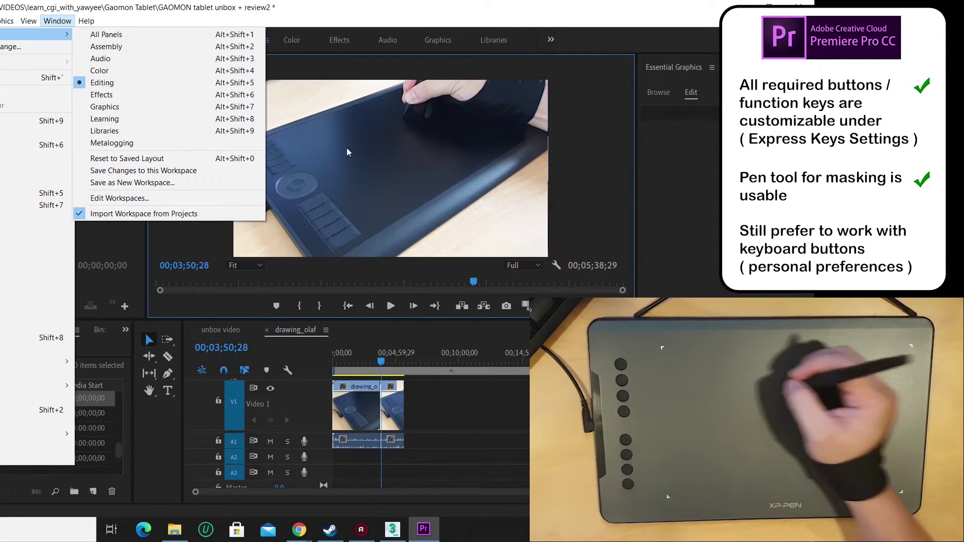
left_click(590, 108)
left_click(249, 266)
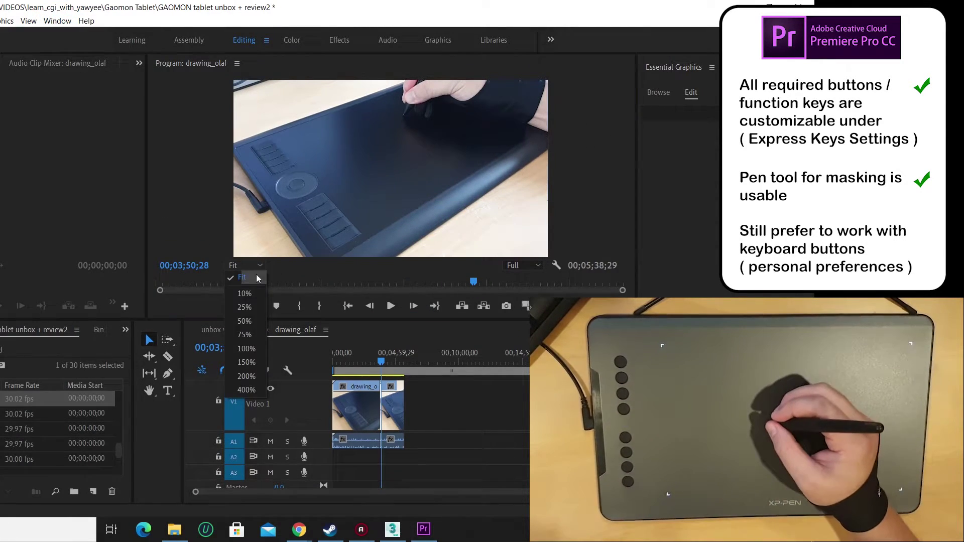
left_click(254, 274)
left_click(250, 266)
left_click(246, 277)
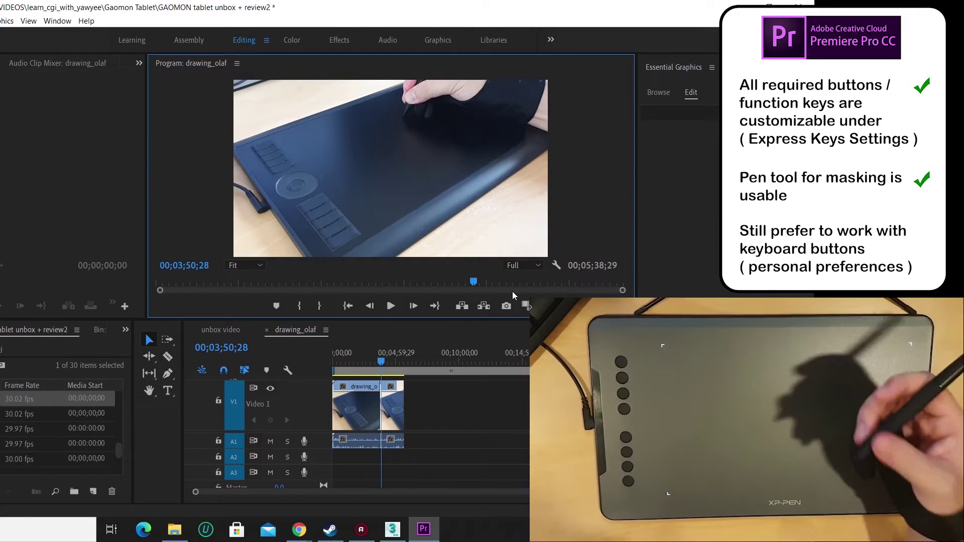
Create a new sequence from the box cover overview clip in the project's media
left_click_drag(119, 451, 121, 466)
left_click(2, 414)
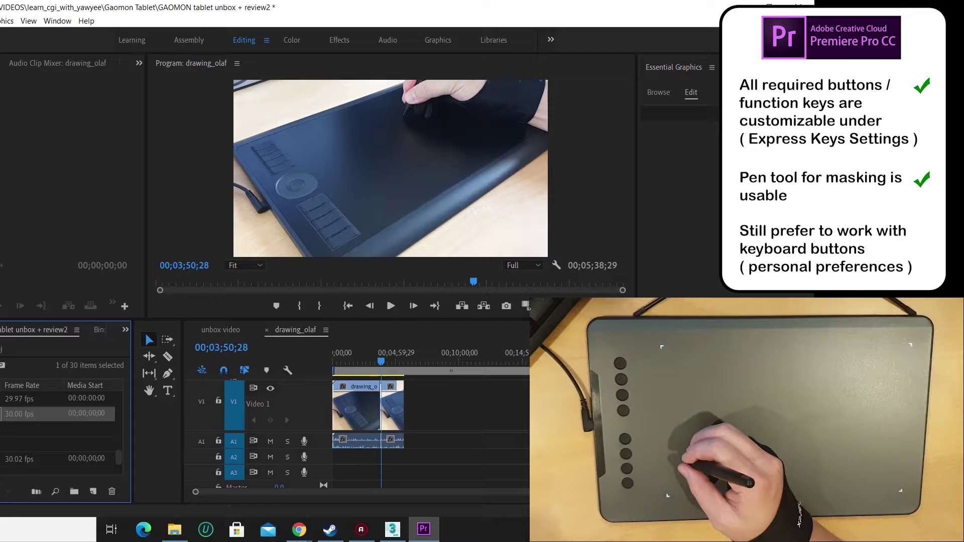
left_click(4, 398)
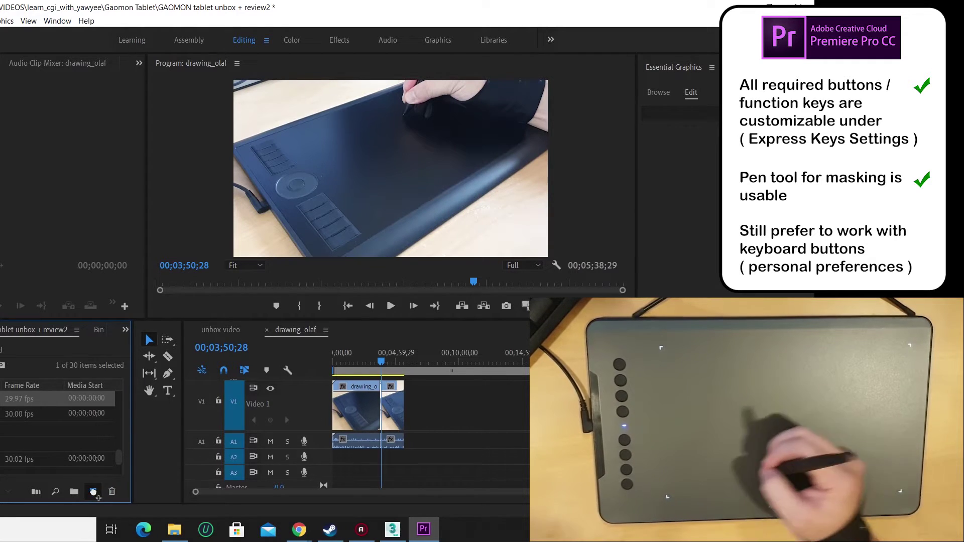
left_click_drag(94, 493, 93, 492)
Return to the drawing_olaf sequence and append the box cover overview sequence after its last segment
left_click(307, 330)
left_click_drag(3, 412, 438, 391)
Pick another clip from the project's media and add it to the drawing_olaf timeline after the last segment
left_click(50, 399)
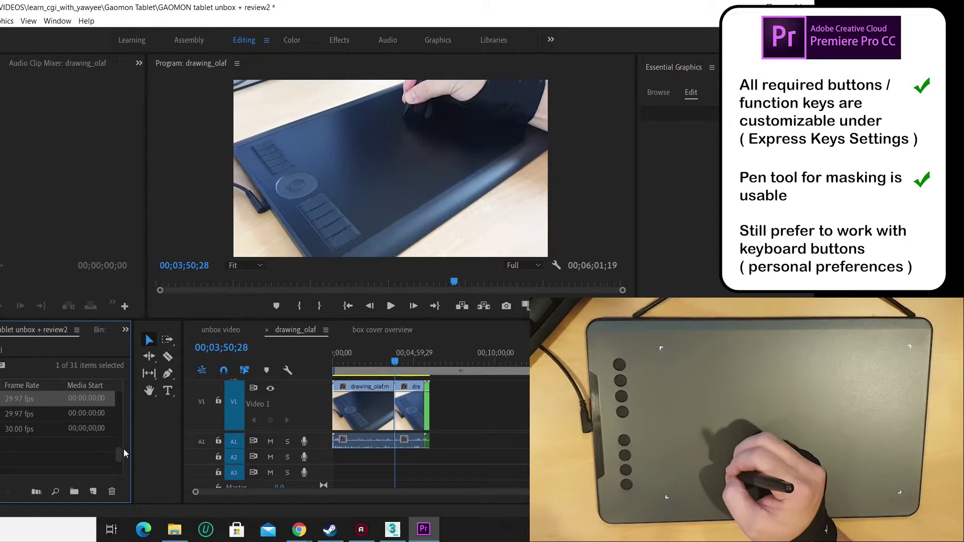
left_click_drag(119, 451, 120, 445)
left_click(2, 413)
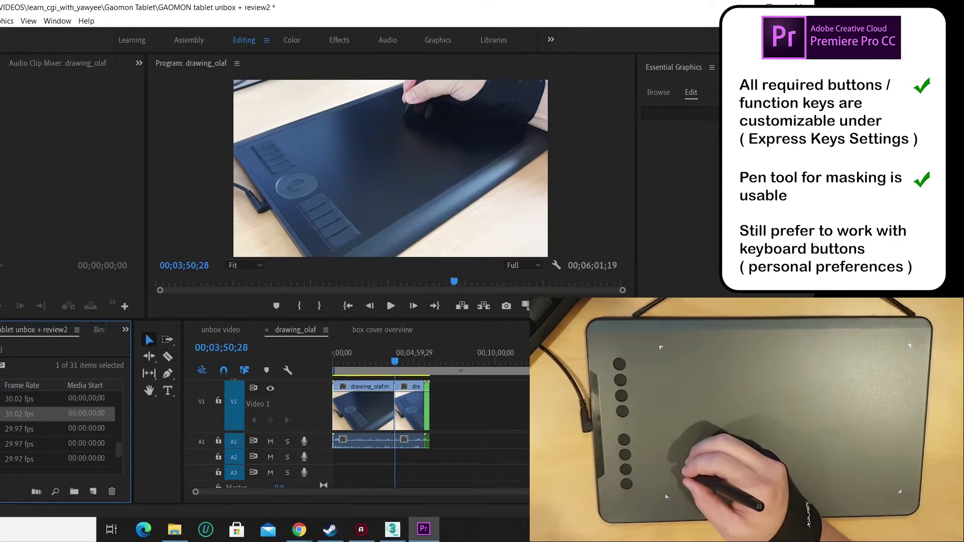
scroll(119, 451, "down", 1)
left_click_drag(50, 429, 459, 424)
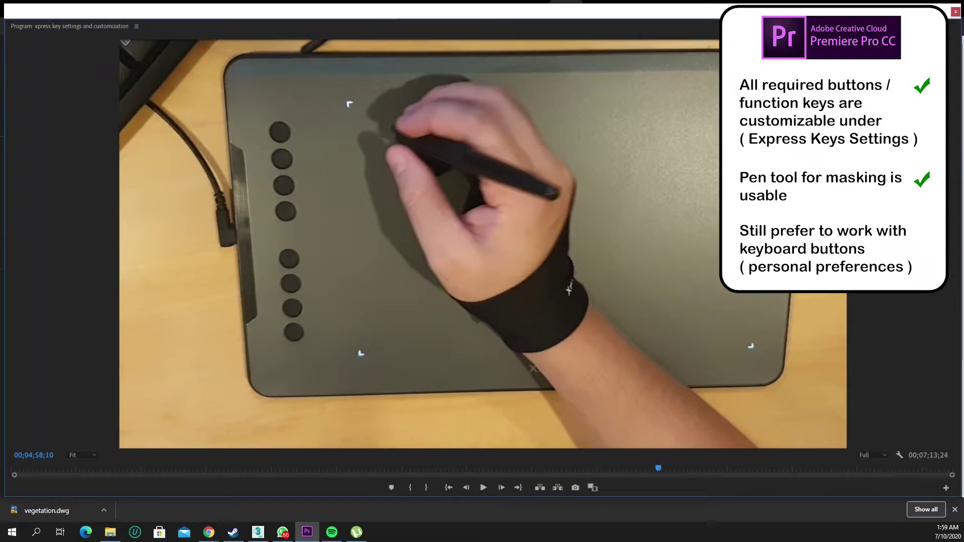
Try the Pen tool by drawing a curved path across the hand and wrist in the Program monitor
left_click(555, 110)
left_click_drag(493, 305, 477, 319)
left_click_drag(497, 346, 534, 369)
left_click_drag(605, 351, 644, 295)
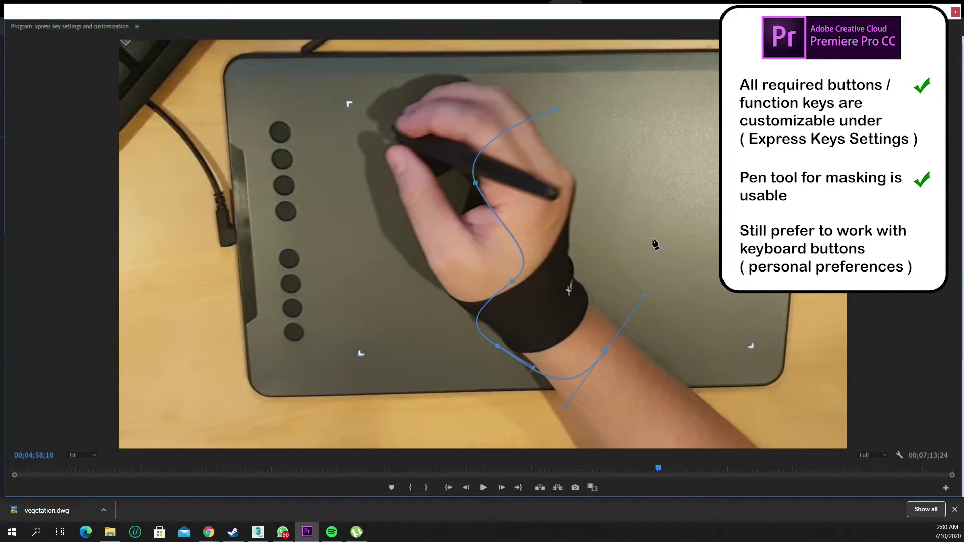
left_click_drag(556, 111, 485, 111)
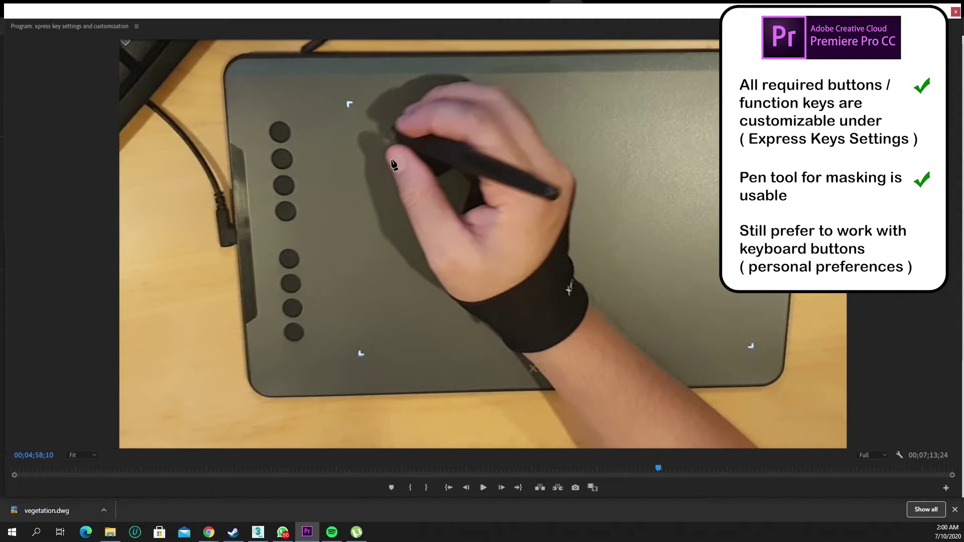
Draw a closed Pen tool mask around the hand, wristband and forearm in the xpress key settings and customization sequence
left_click_drag(387, 150, 385, 165)
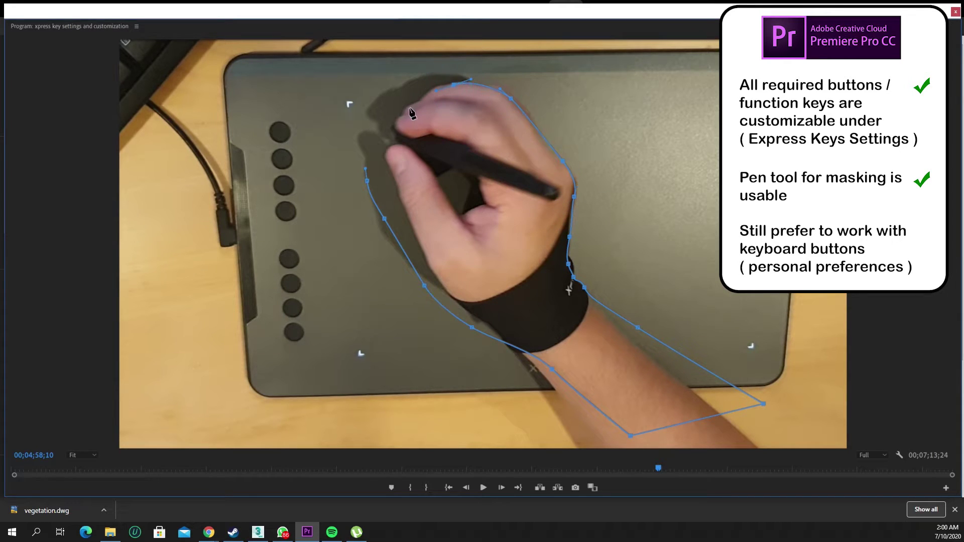
left_click_drag(368, 181, 381, 229)
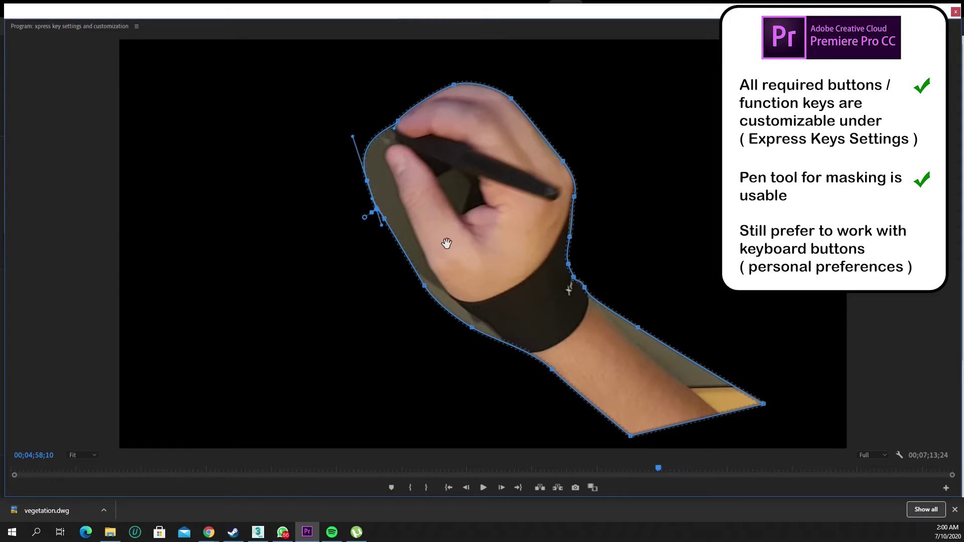
Move the mask points along the thumb and inner wrist inwards so the mask fits the hand closely
left_click_drag(367, 181, 388, 175)
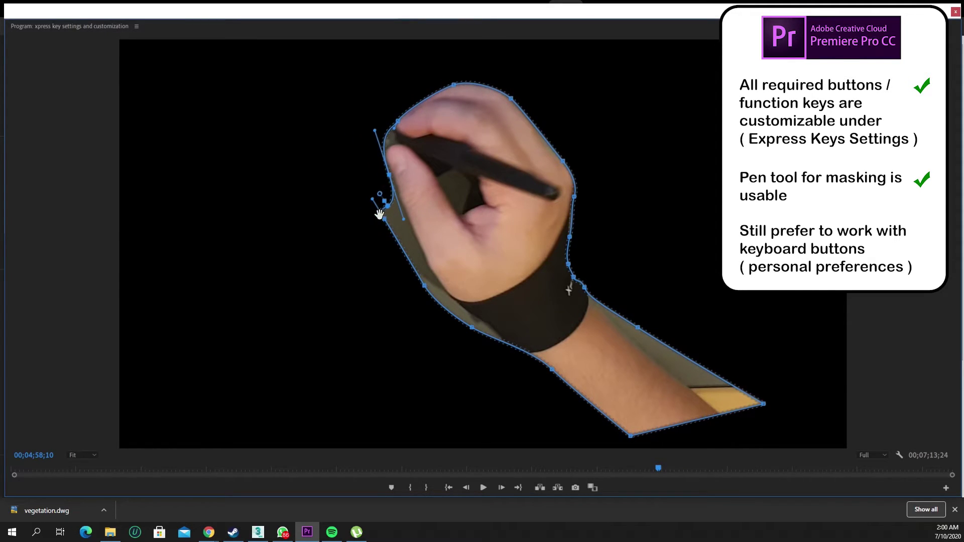
left_click_drag(384, 218, 411, 233)
left_click_drag(424, 285, 446, 295)
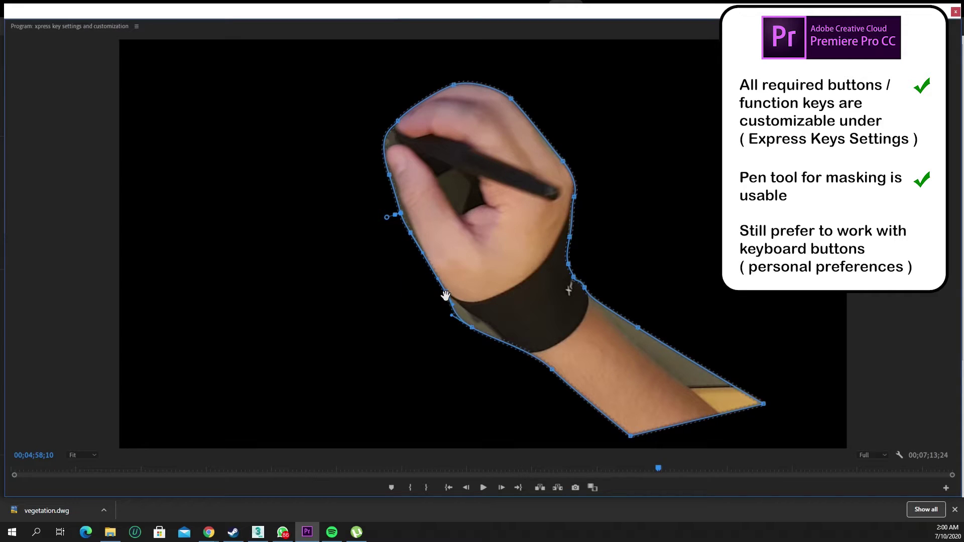
left_click_drag(472, 327, 493, 329)
left_click_drag(473, 320, 478, 316)
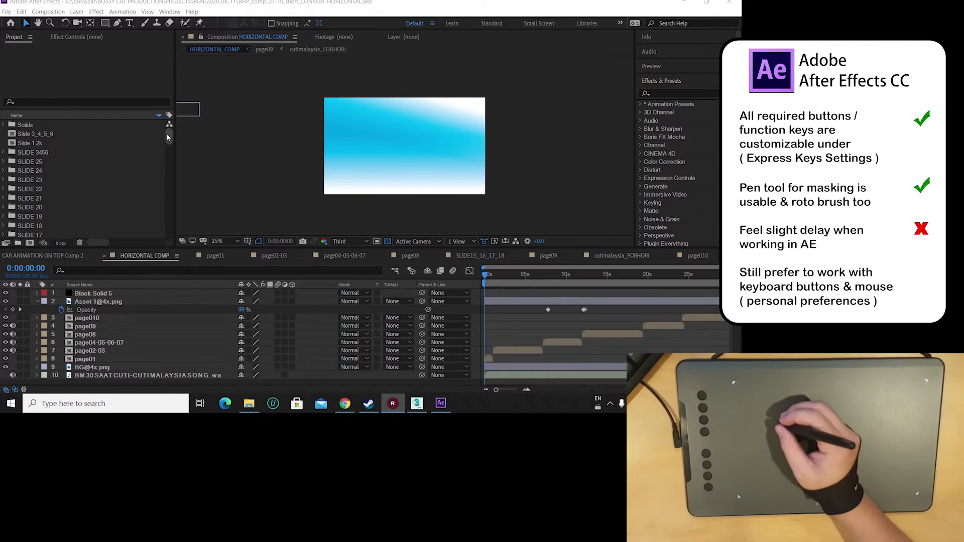
Switch to After Effects and create a new composition from 17.png in the New template folder
mouse_move(169, 137)
left_mouse_down()
mouse_move(171, 202)
mouse_move(170, 132)
left_mouse_up()
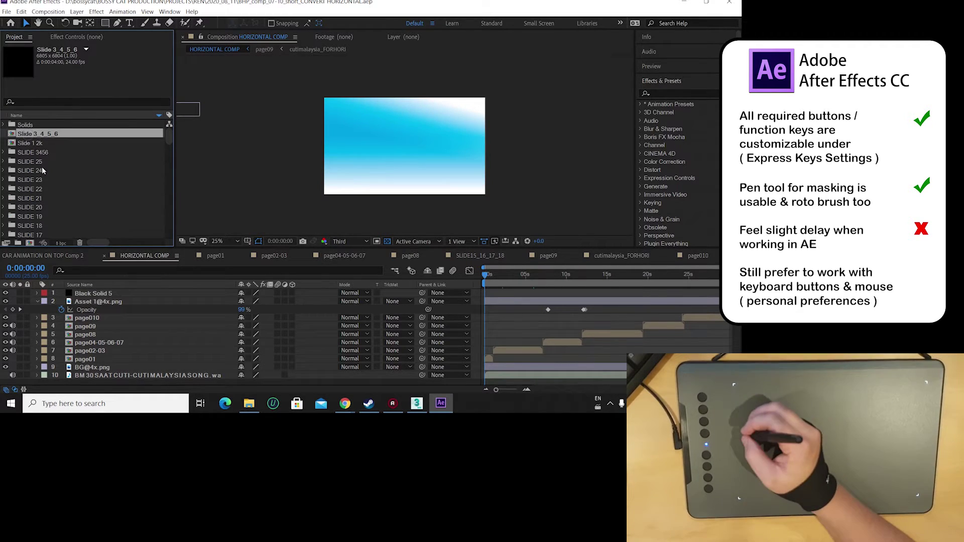
left_click_drag(169, 136, 171, 211)
left_click(60, 171)
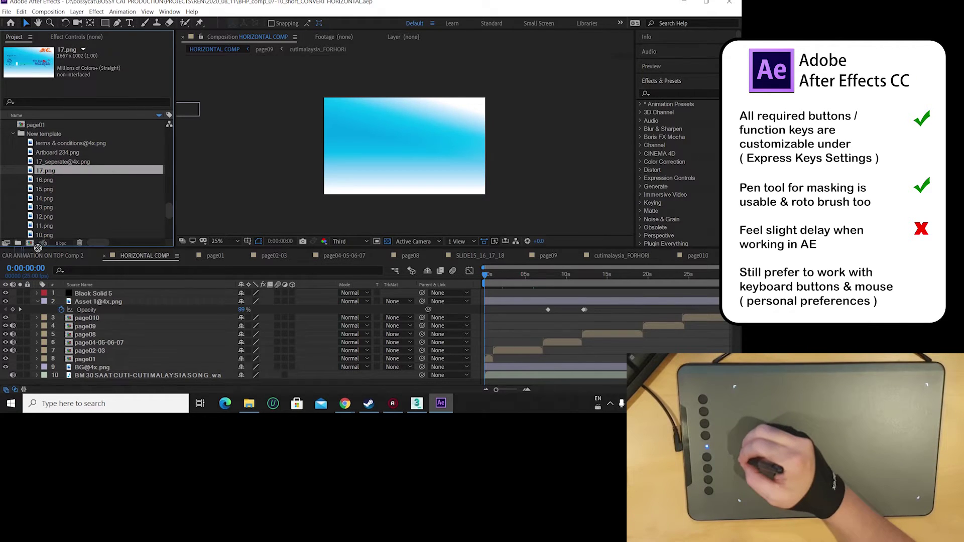
left_click_drag(38, 248, 30, 243)
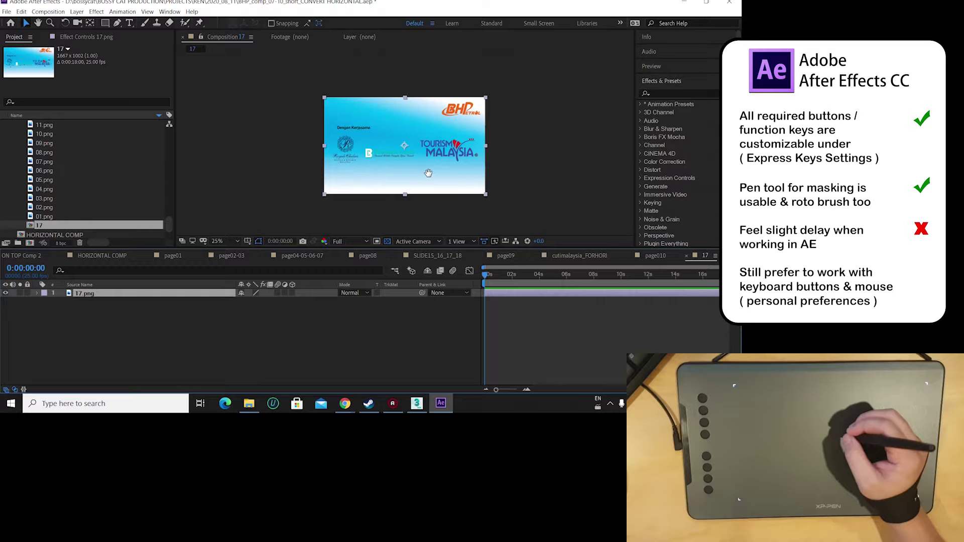
Try zooming composition 17 out to 1.5% and back in to 25%
left_click_drag(429, 173, 406, 180)
key("ctrl+minus")
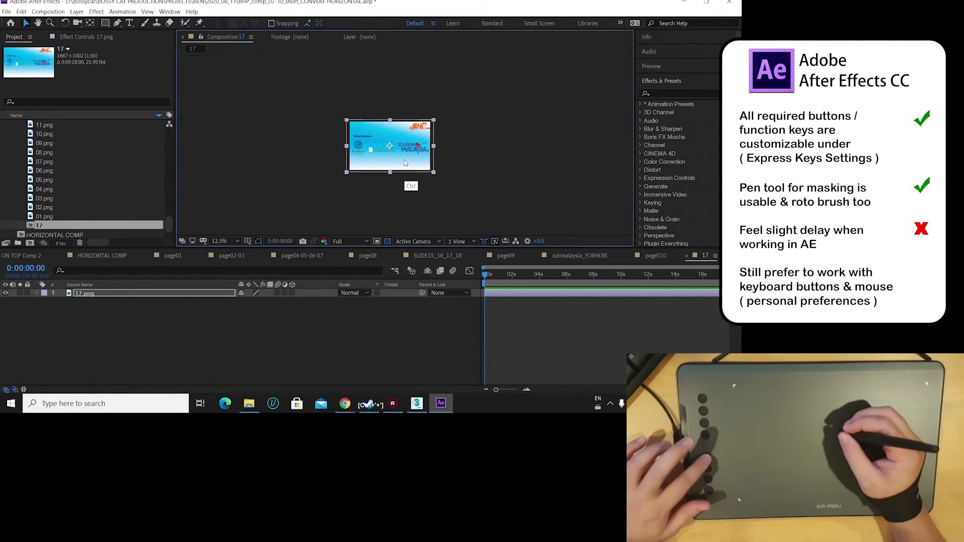
key("ctrl+minus")
key("ctrl+minus")
key("ctrl+minus")
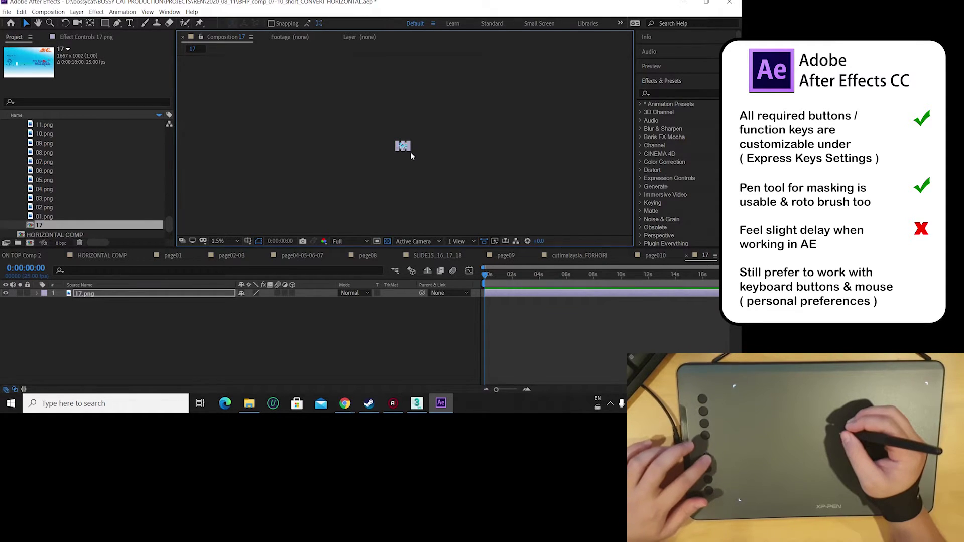
key("ctrl")
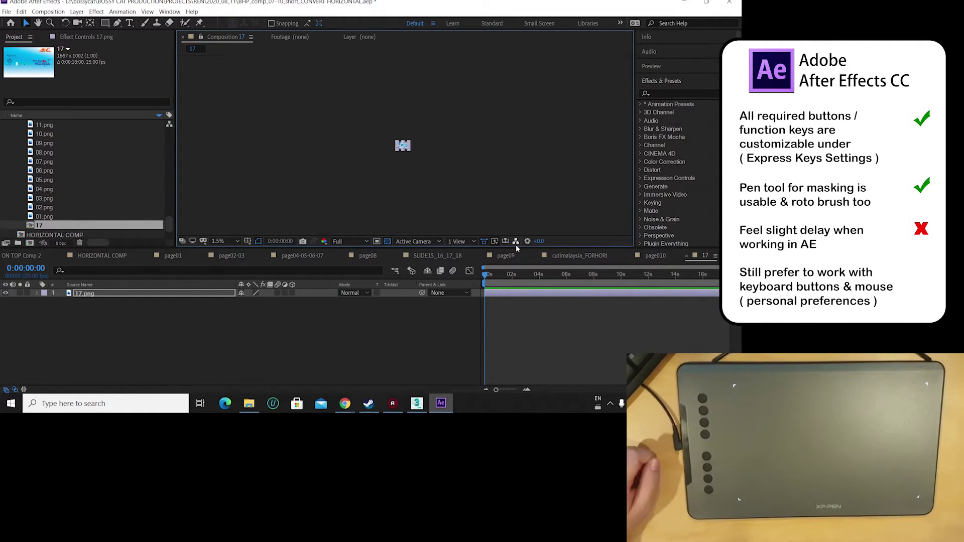
scroll(419, 149, "up", 3)
scroll(491, 150, "down", 1)
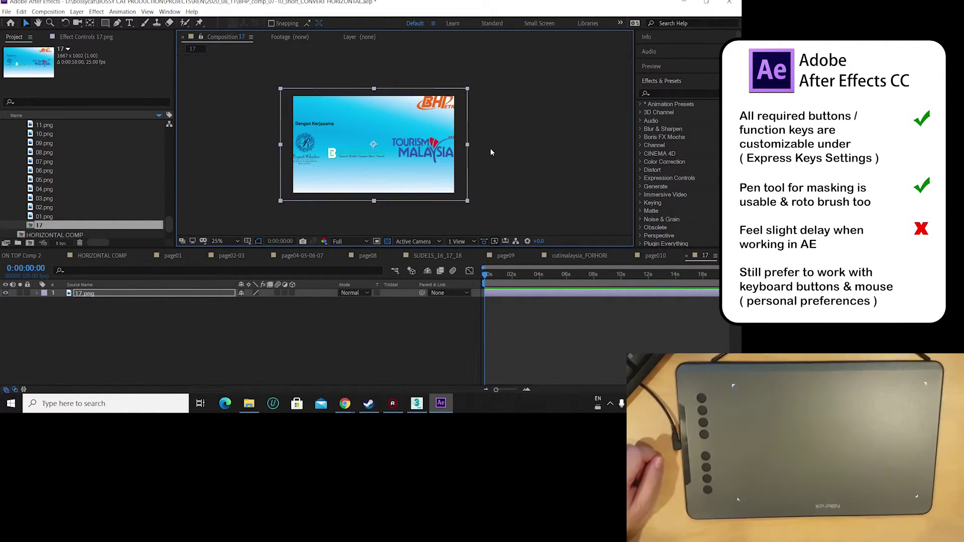
Reveal the 17.png layer's Scale property and set it to 100%
key("s")
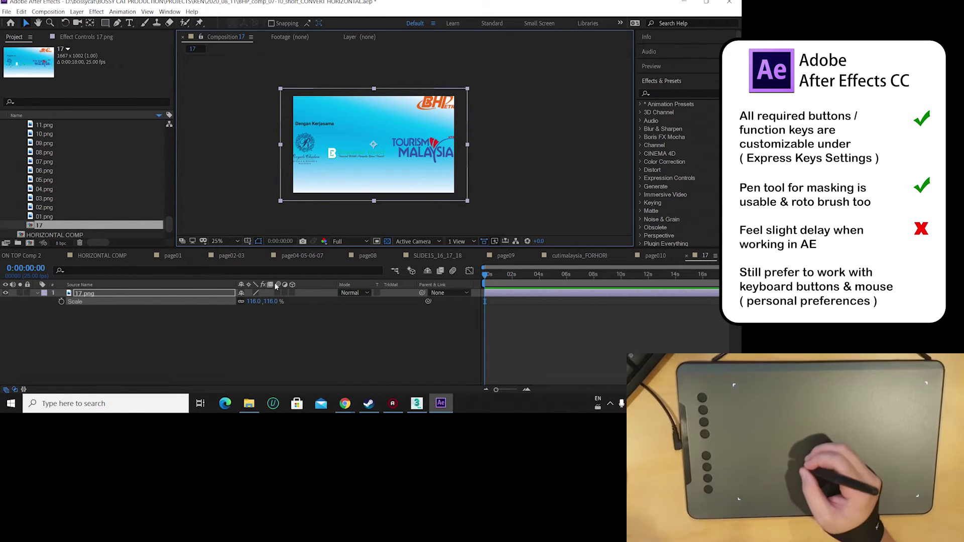
type("100")
key("Return")
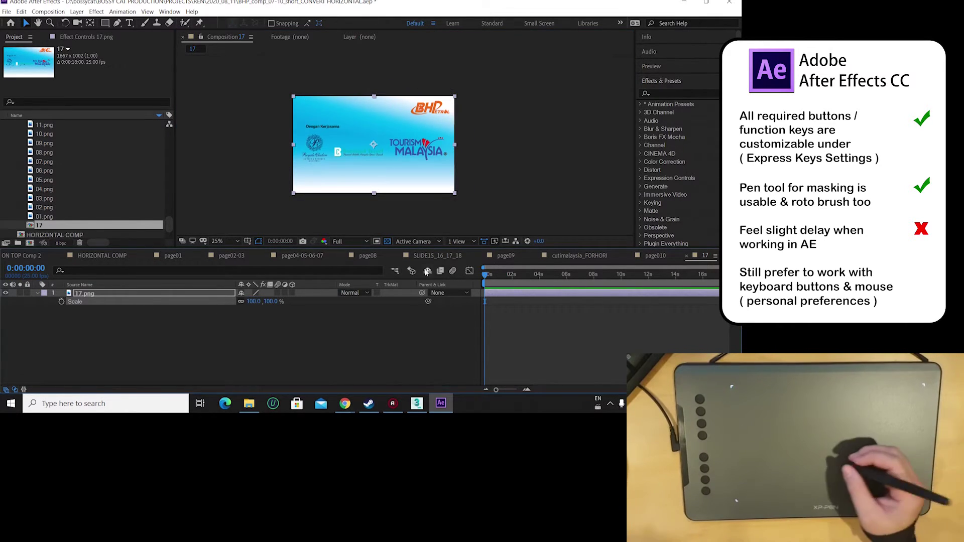
Open HORIZONTAL COMP, set its preview magnification to 50% and move the current time to 0:00:09:03
left_click(101, 256)
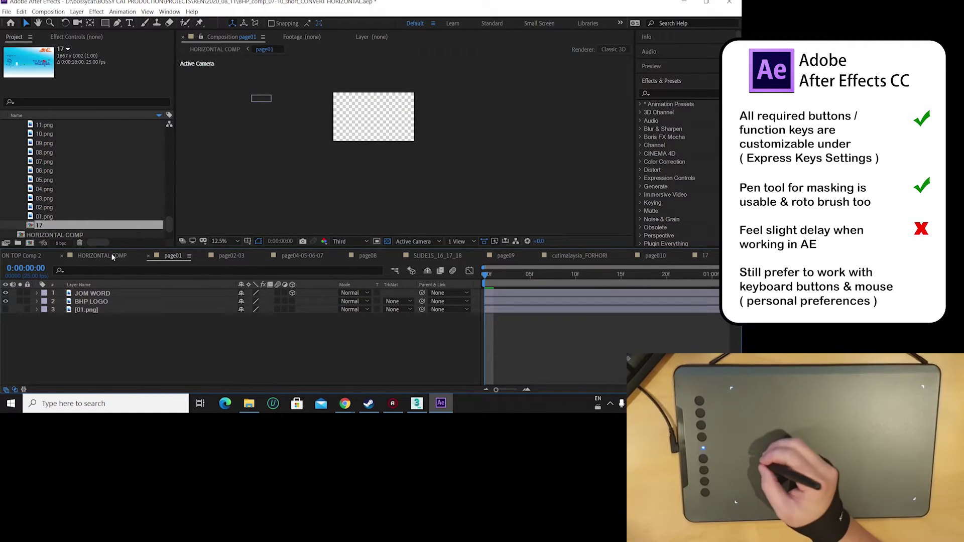
left_click(518, 275)
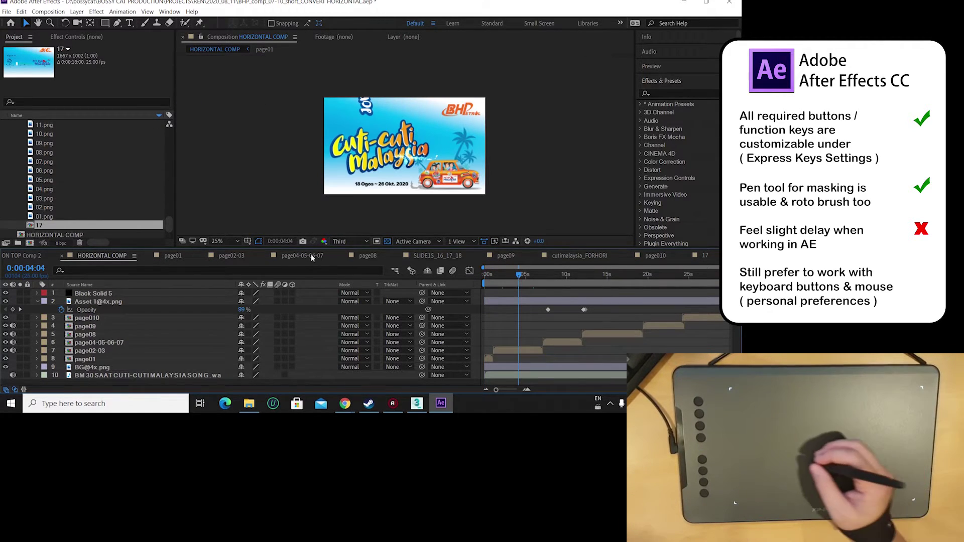
left_click(223, 241)
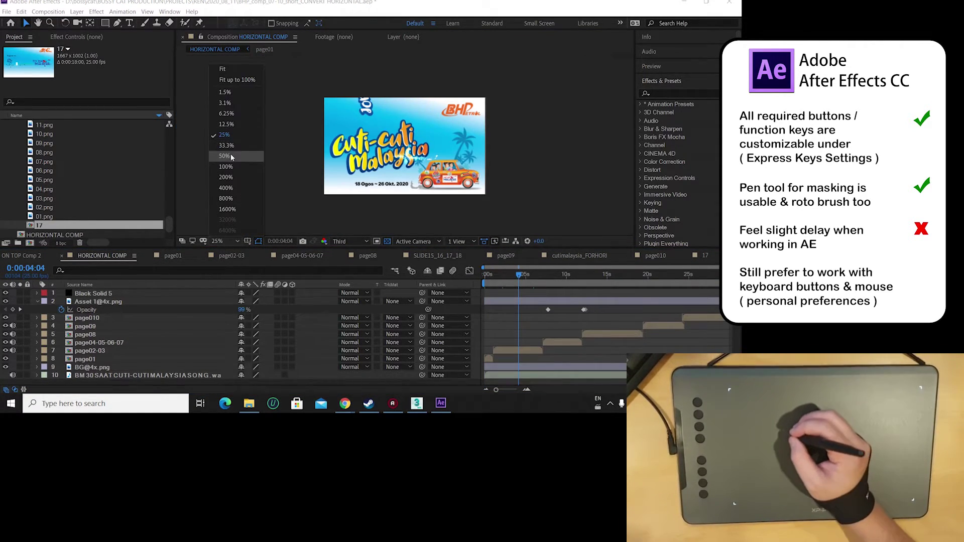
left_click(225, 156)
left_click(544, 275)
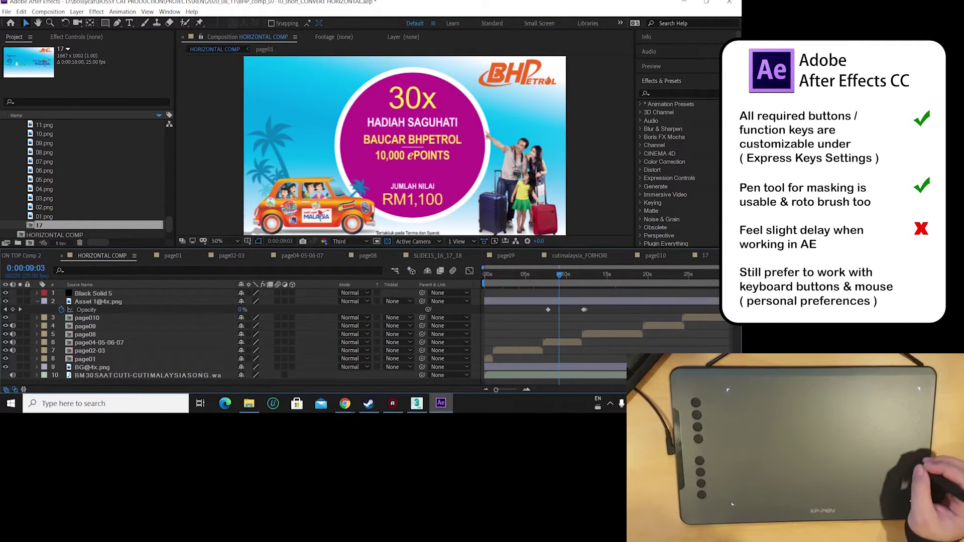
Review the Composition Settings of HORIZONTAL COMP and close the dialog
left_click(736, 256)
left_click(134, 256)
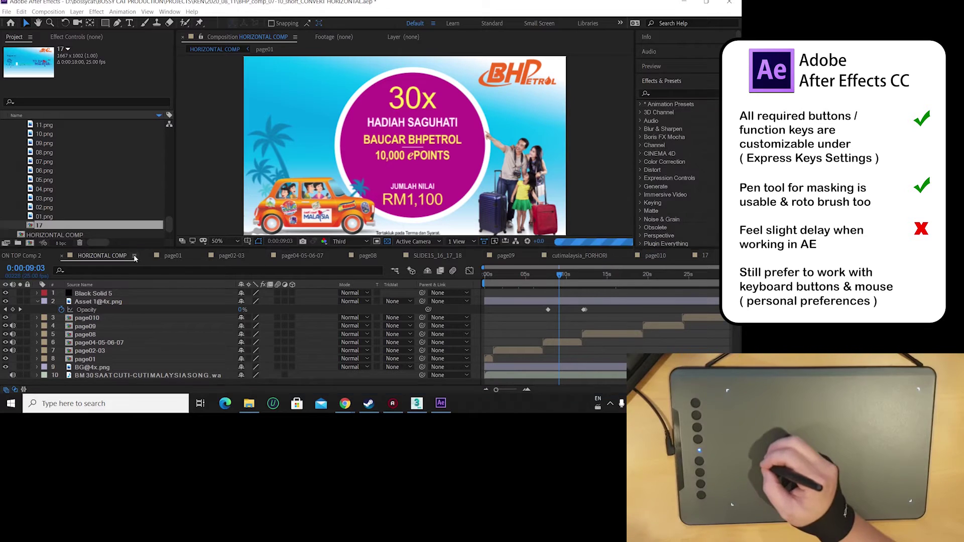
left_click(203, 98)
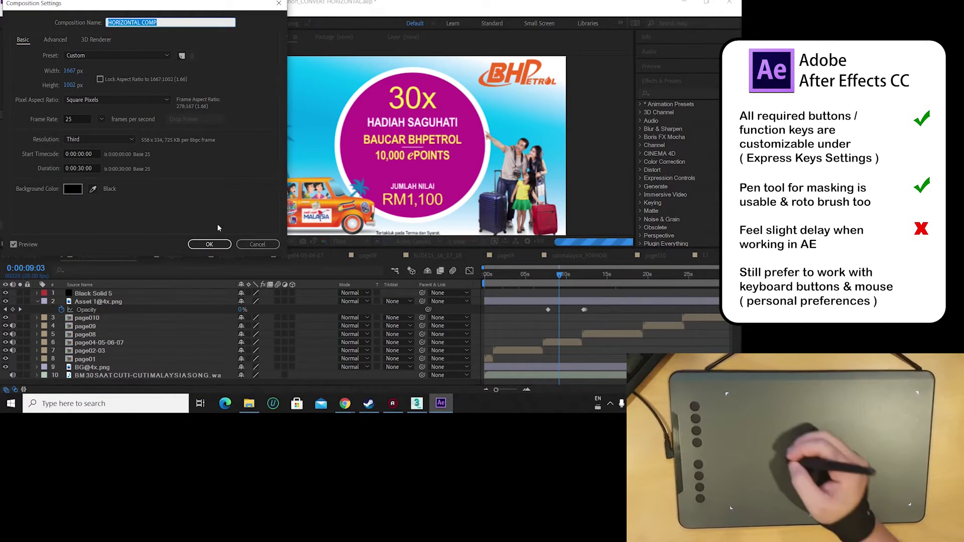
left_click(209, 244)
left_click(605, 275)
left_click_drag(605, 276, 606, 275)
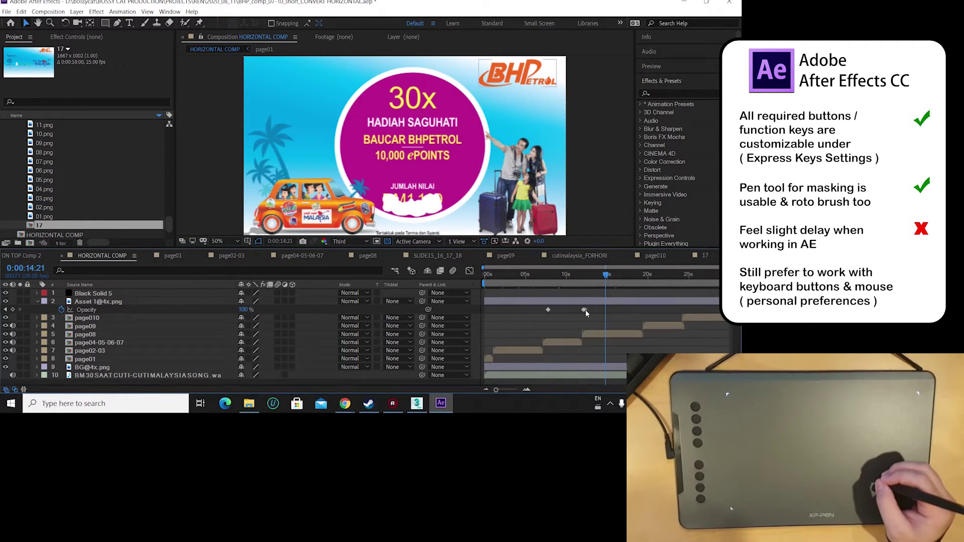
left_click_drag(731, 268, 606, 275)
left_click(638, 310)
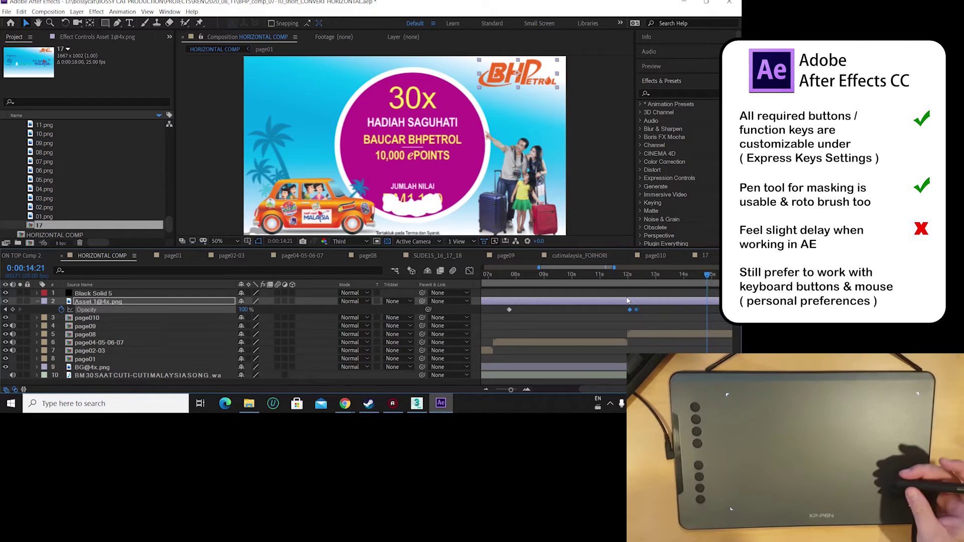
right_click(629, 309)
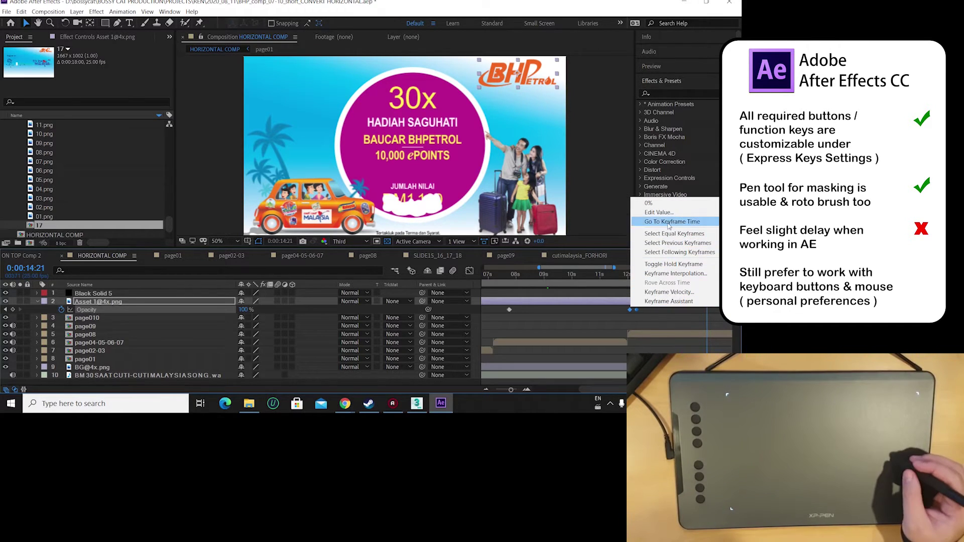
left_click(676, 273)
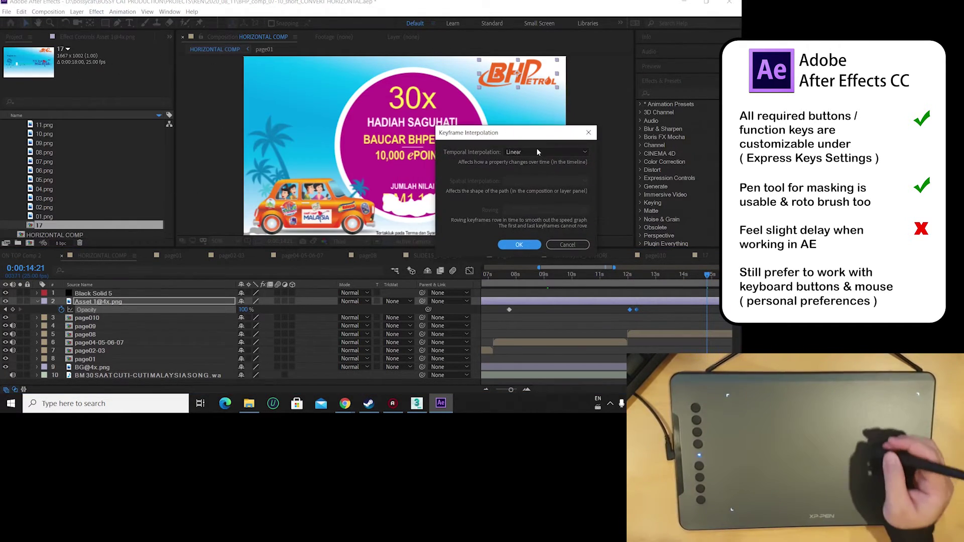
left_click(565, 151)
left_click(559, 186)
key("Return")
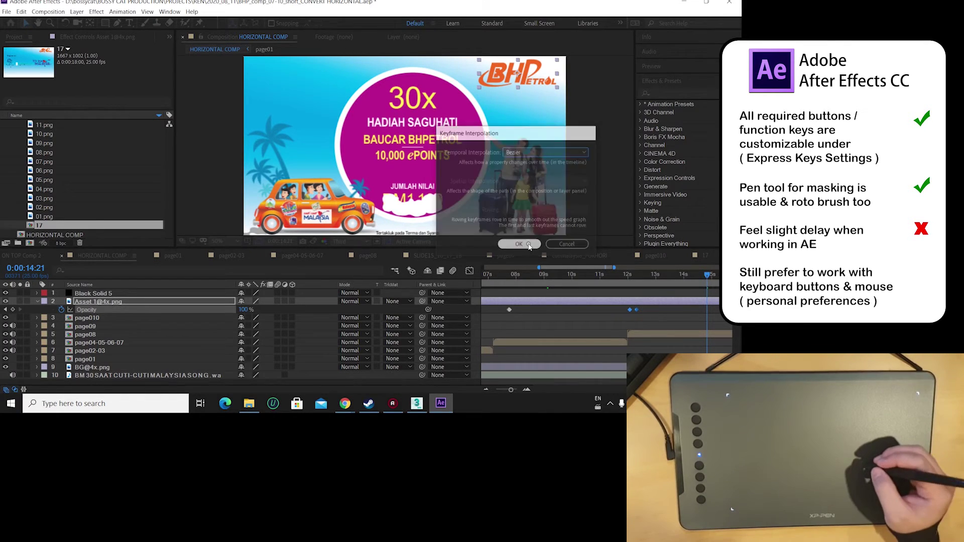
left_click(20, 301)
left_click(20, 302)
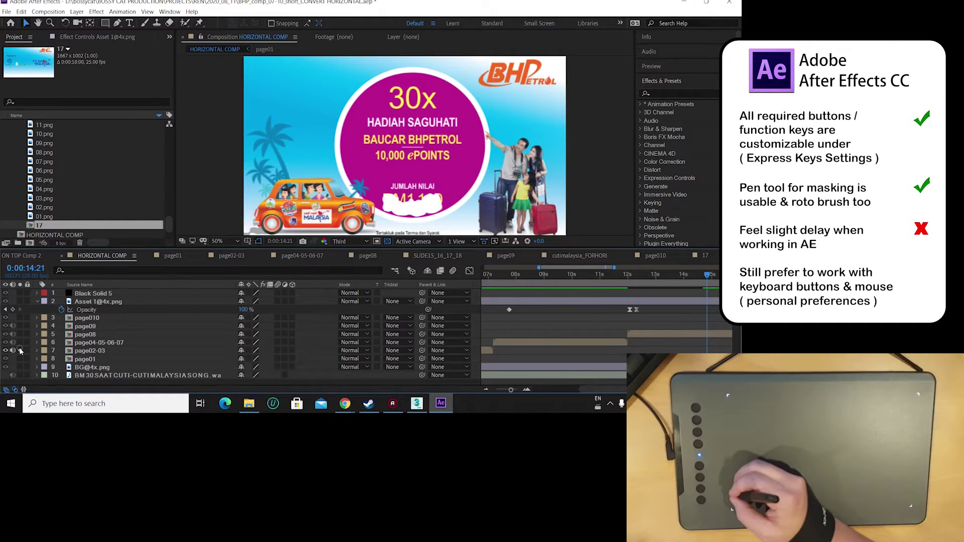
Show the full time range of HORIZONTAL COMP, move the current time to 0:00:19:16 and select the page09 layer
left_click_drag(542, 265, 480, 269)
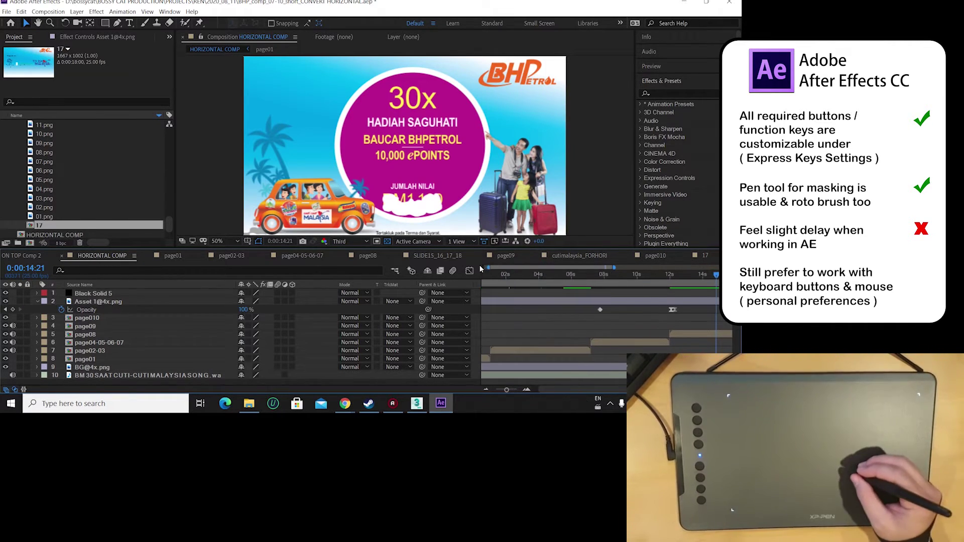
left_click_drag(612, 269, 658, 277)
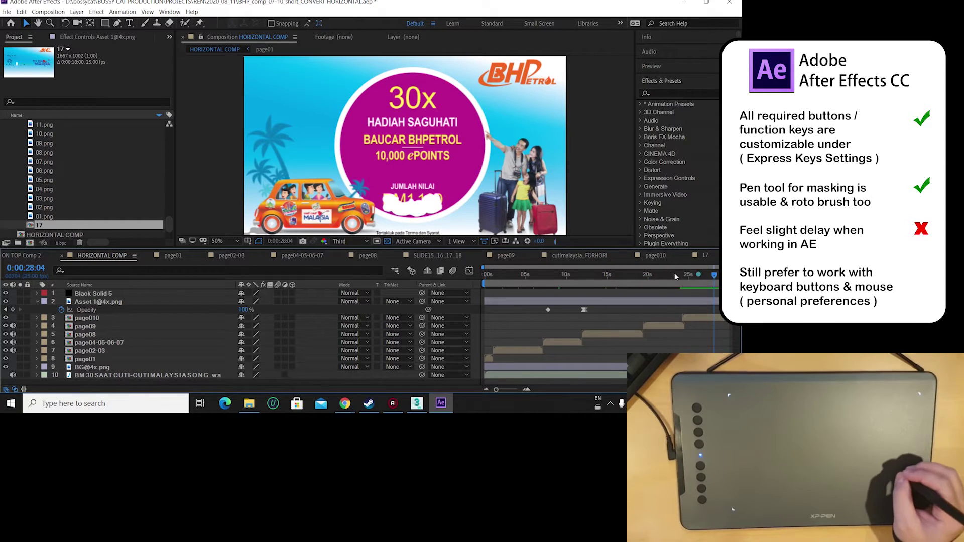
left_click(645, 275)
left_click_drag(656, 325, 602, 358)
left_click_drag(620, 335, 665, 331)
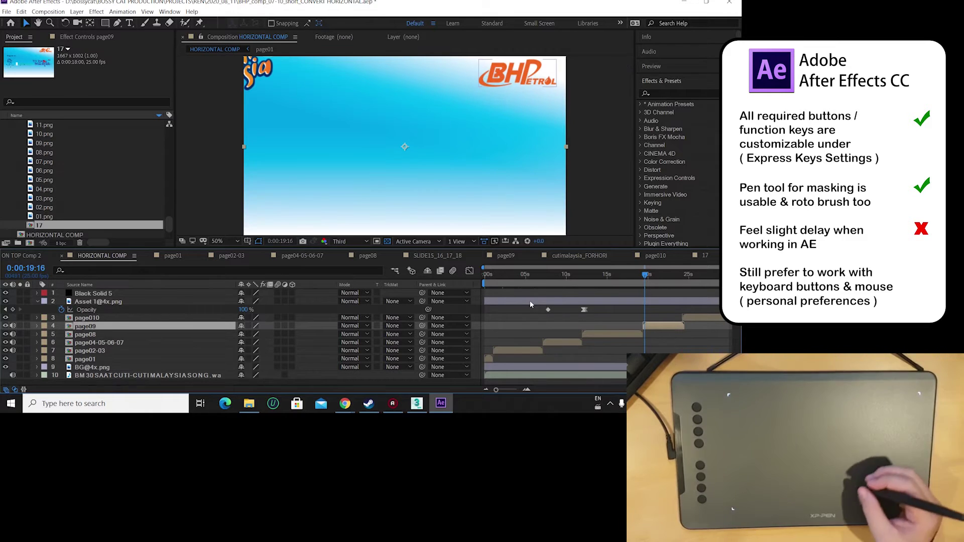
mouse_move(496, 390)
left_mouse_down()
mouse_move(510, 389)
mouse_move(495, 389)
left_mouse_up()
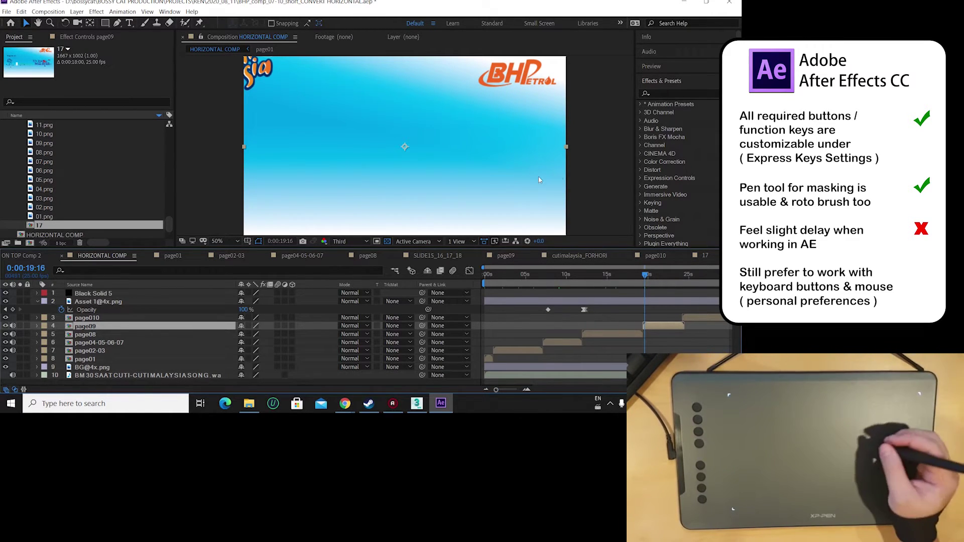
Move the current time to 0:00:05:01, open the page02-03 precomposition and set its view magnification to Fit up to 100%
left_click(525, 274)
left_click(518, 351)
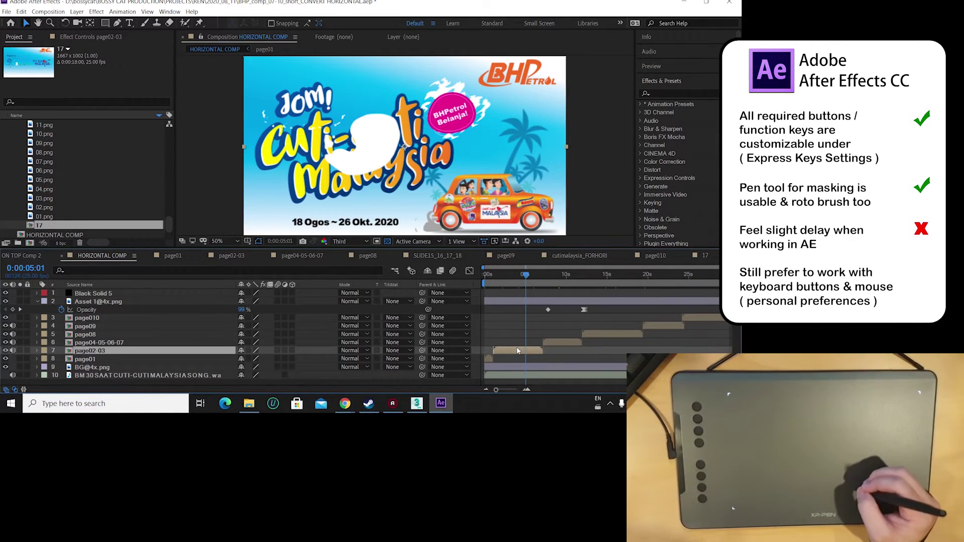
double_click(518, 350)
left_click(237, 242)
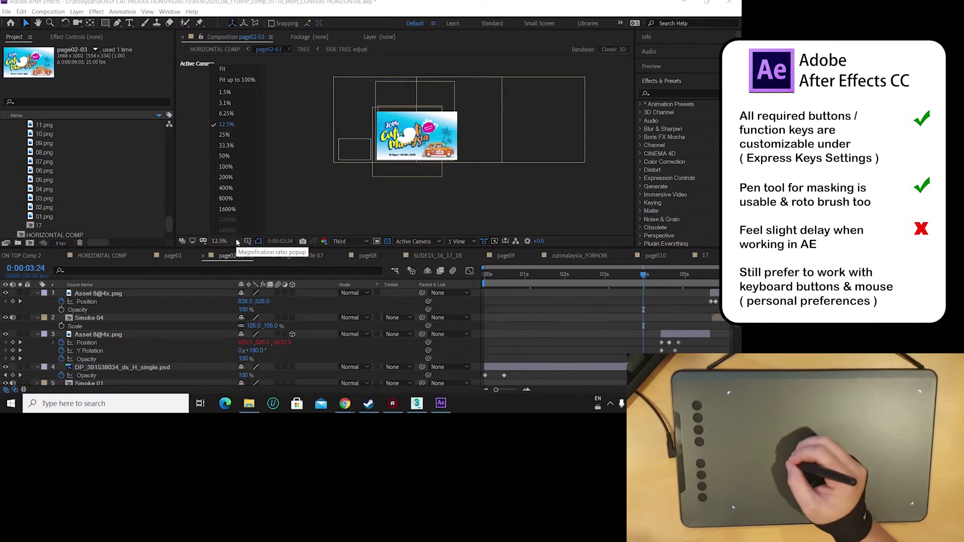
left_click(234, 79)
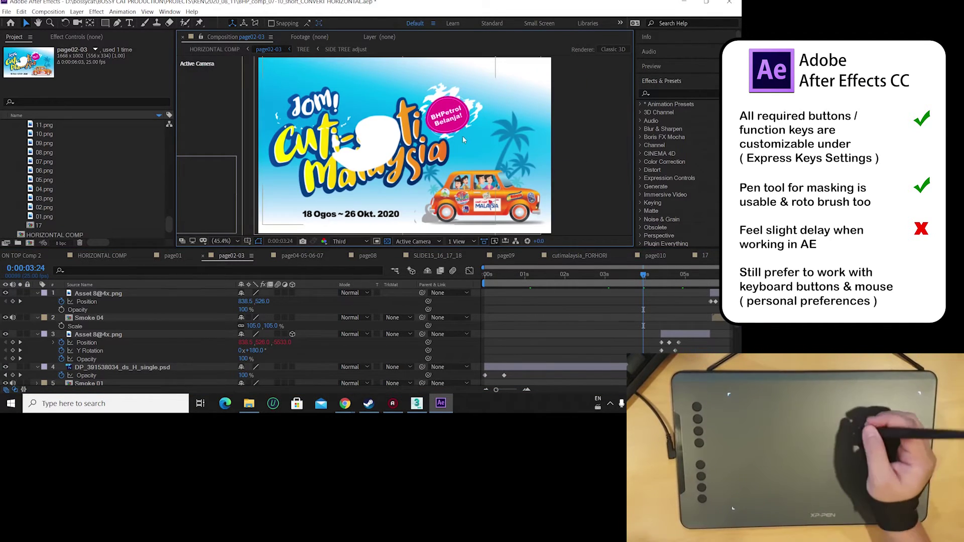
mouse_move(659, 276)
left_mouse_down()
mouse_move(643, 276)
mouse_move(654, 276)
left_mouse_up()
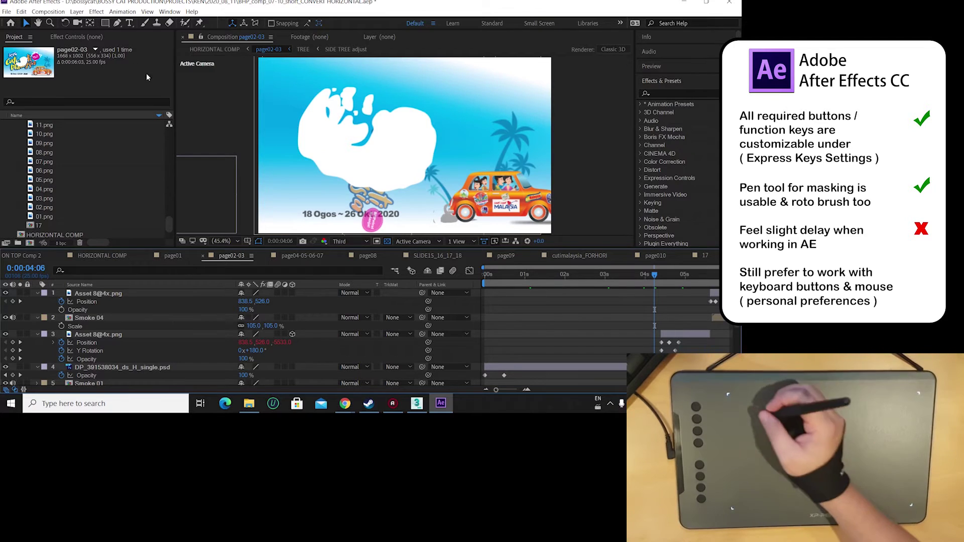
left_click(76, 37)
left_click(666, 335)
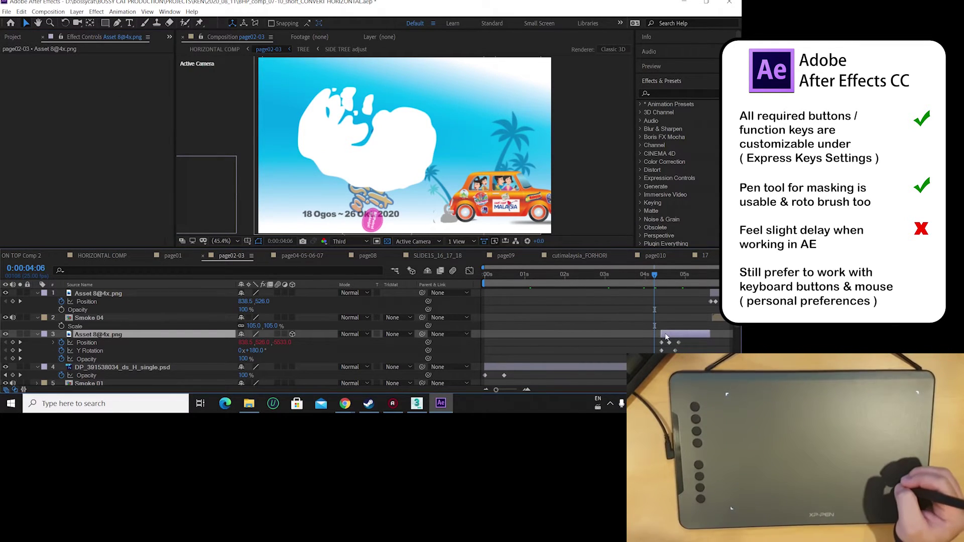
left_click(675, 275)
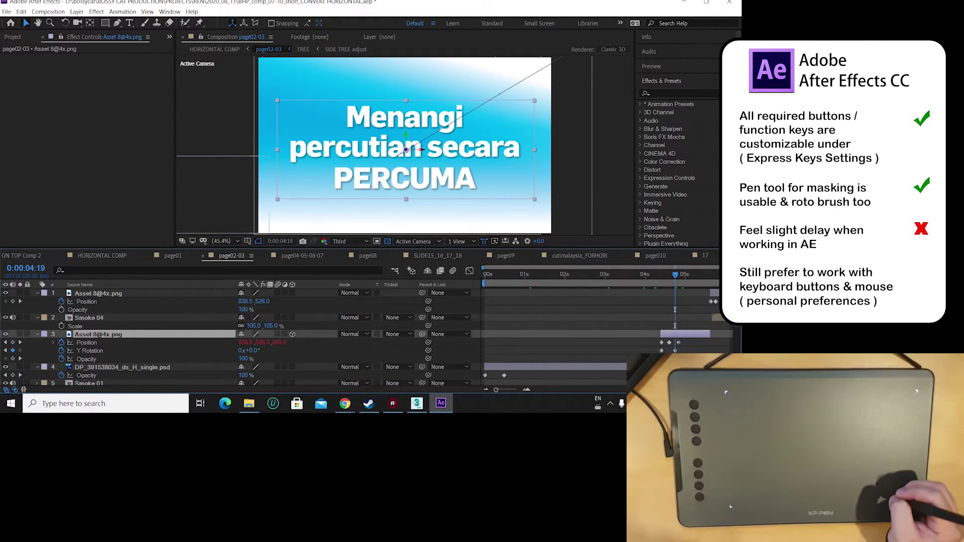
left_click(682, 383)
mouse_move(738, 304)
left_mouse_down()
mouse_move(738, 334)
mouse_move(737, 302)
left_mouse_up()
left_click(615, 362)
left_click(609, 378)
left_click(606, 384)
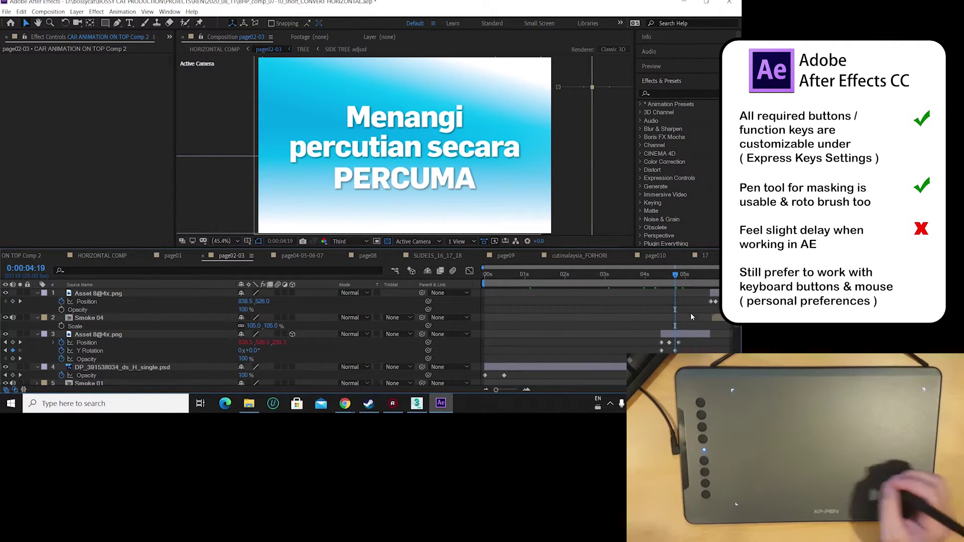
Search the effects for "curve" and apply the Curves effect to the Smoke 04 layer
left_click(92, 319)
left_click(664, 94)
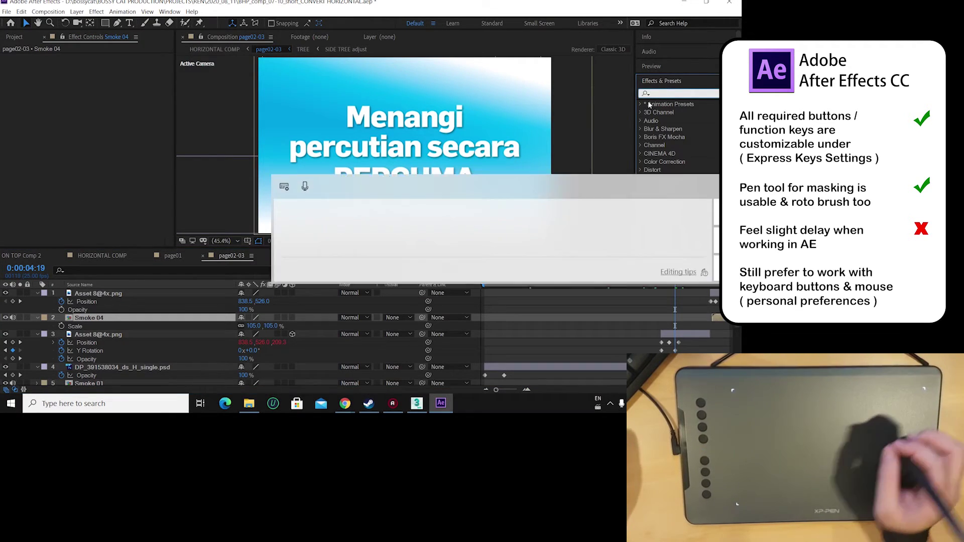
left_click(663, 92)
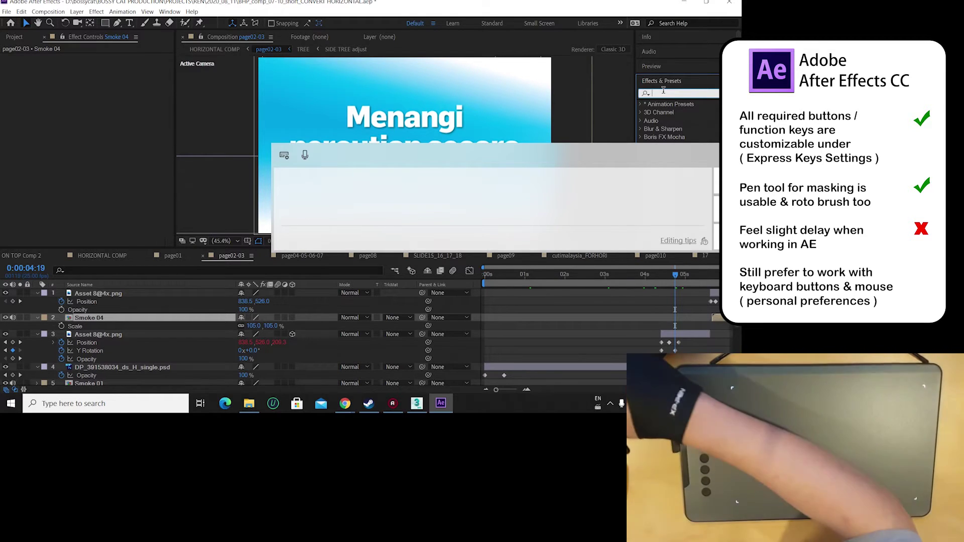
type("curve")
left_click_drag(678, 138, 121, 198)
Bow the RGB curve of Smoke 04 upward to brighten it, checking it with the current time at 0:00:05:21
left_click_drag(87, 123, 104, 136)
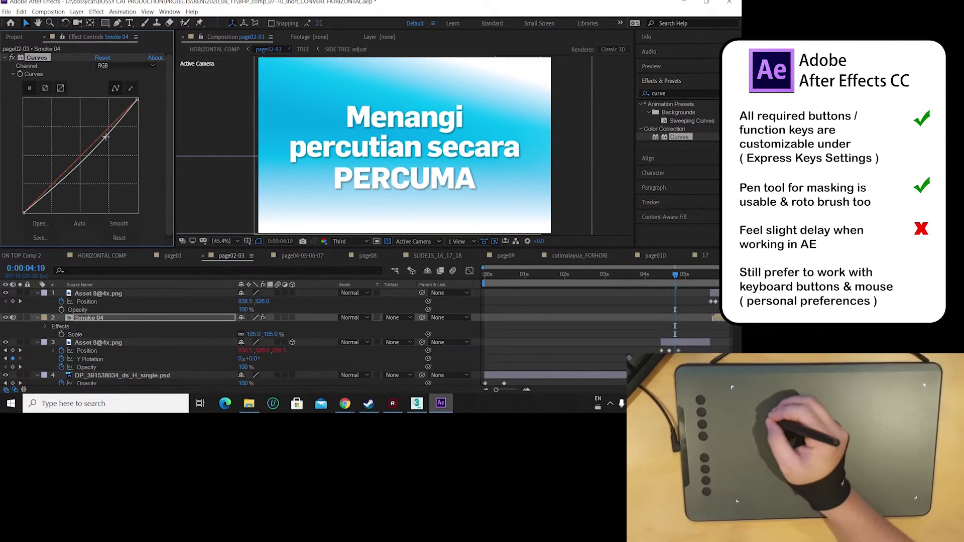
left_click_drag(137, 101, 138, 152)
left_click_drag(692, 278, 718, 276)
left_click_drag(104, 137, 145, 93)
left_click_drag(96, 171, 73, 119)
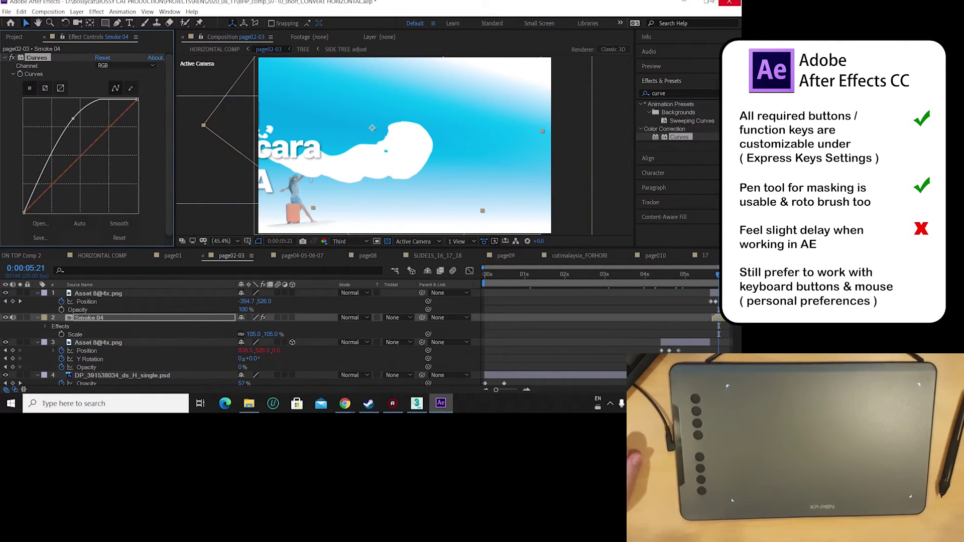
Close After Effects, switch to 3ds Max and maximize the Perspective viewport
left_click(729, 2)
left_click(431, 213)
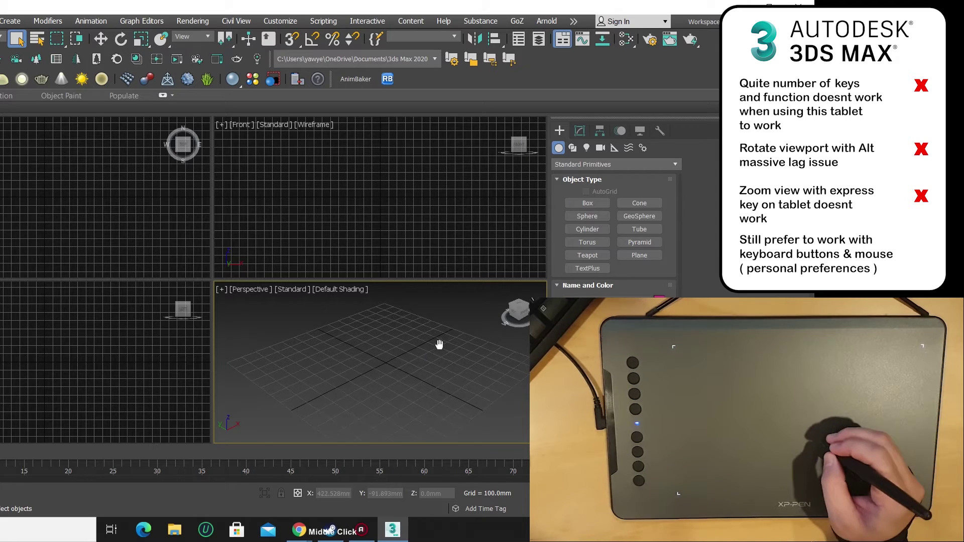
key("alt+w")
Create a large Teapot primitive on the grid in the Perspective viewport and end the creation command
left_click_drag(429, 317, 346, 322)
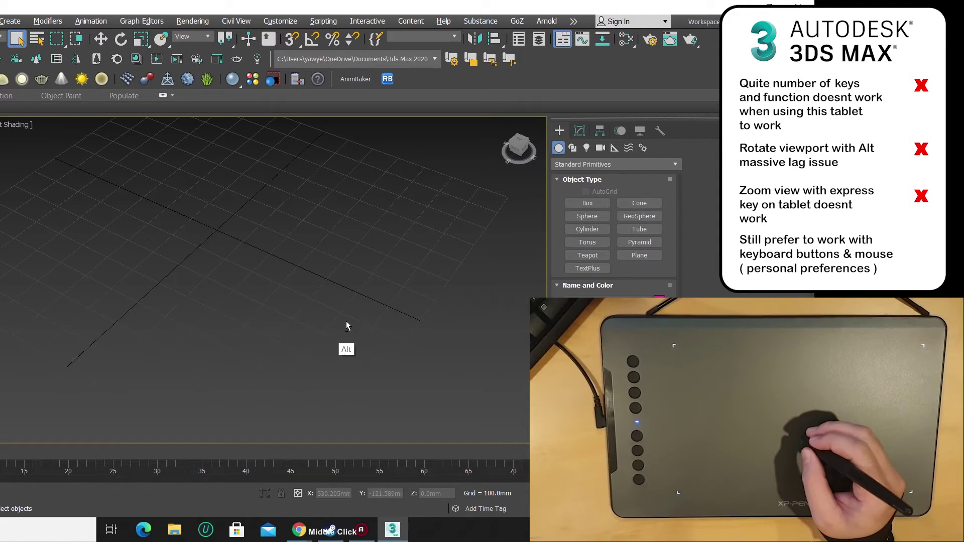
left_click(588, 255)
left_click_drag(223, 295, 297, 254)
right_click(297, 254)
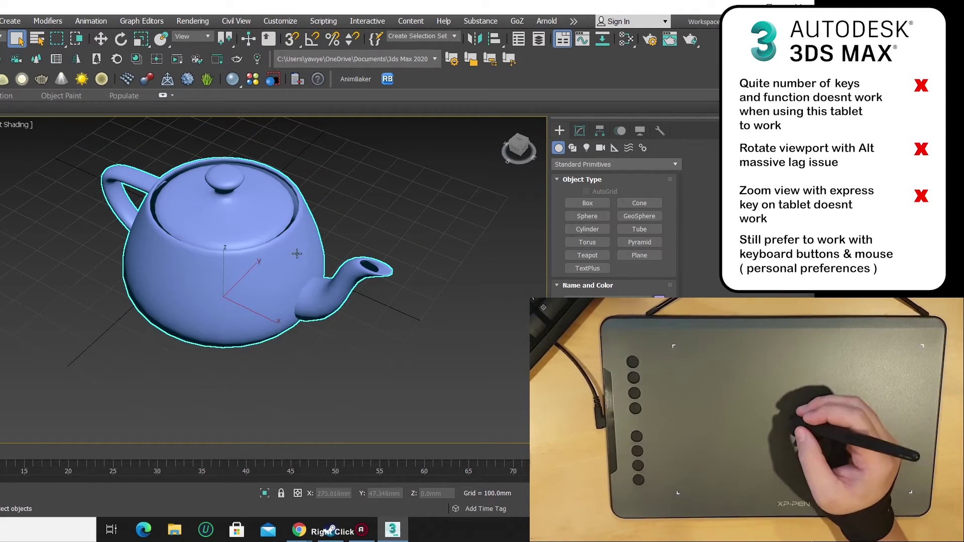
Test orbiting, panning and zooming around the teapot with the tablet pen and with the mouse
left_click_drag(350, 212, 317, 236)
left_click_drag(379, 257, 345, 240)
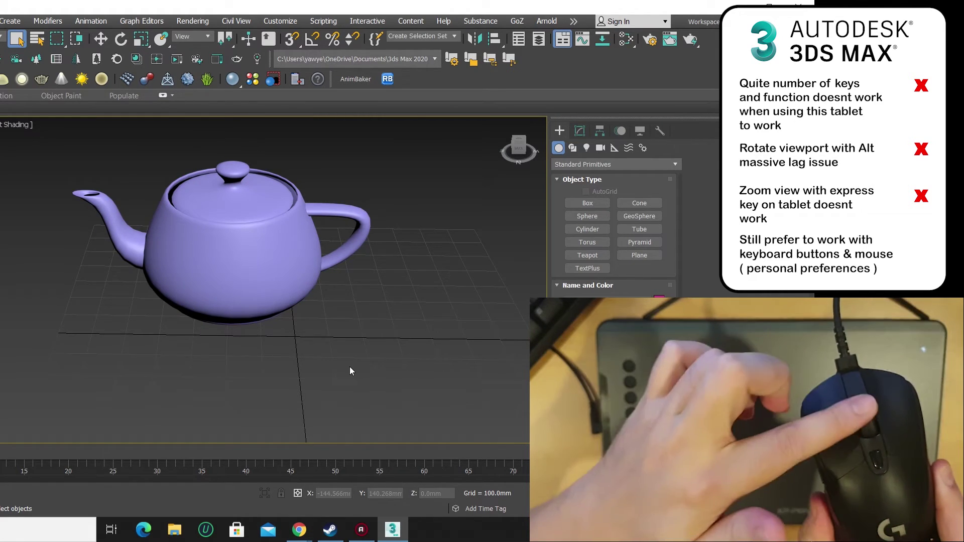
scroll(351, 371, "down", 5)
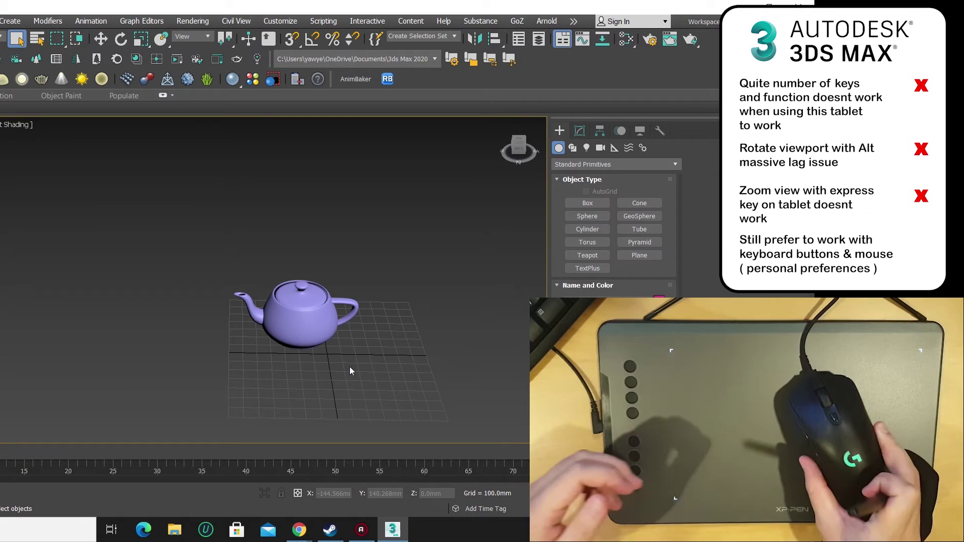
left_click_drag(427, 302, 174, 299)
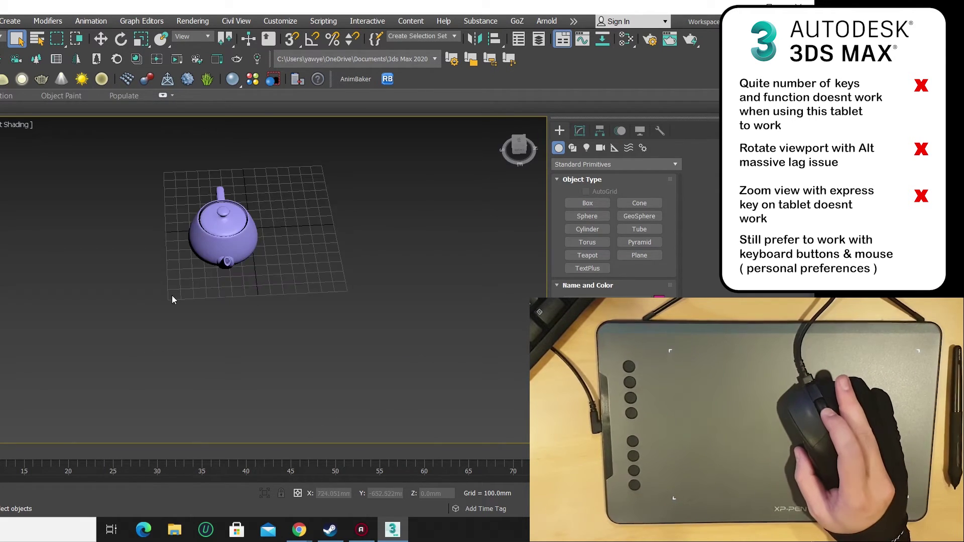
scroll(236, 348, "up", 5)
left_click_drag(236, 349, 261, 295)
scroll(284, 287, "up", 4)
left_click(335, 197)
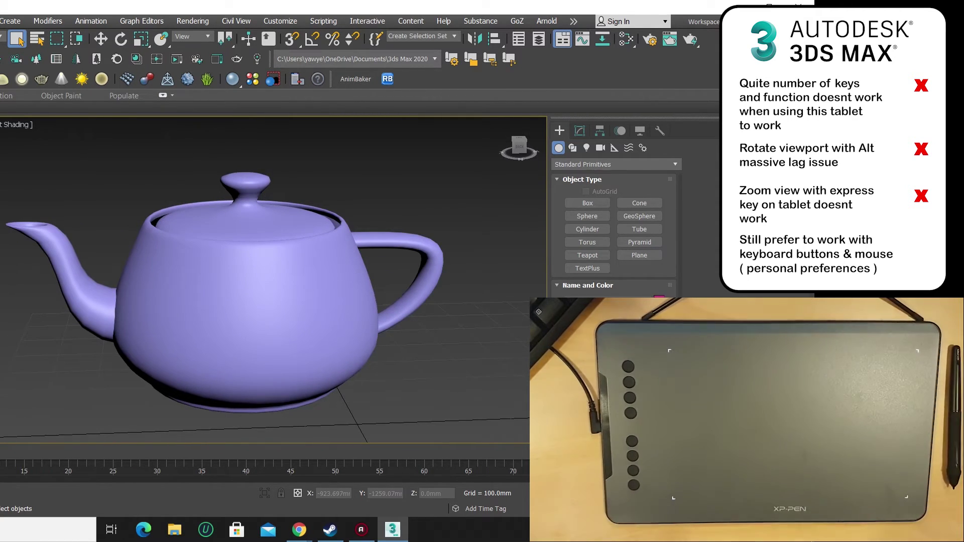
left_click(295, 261)
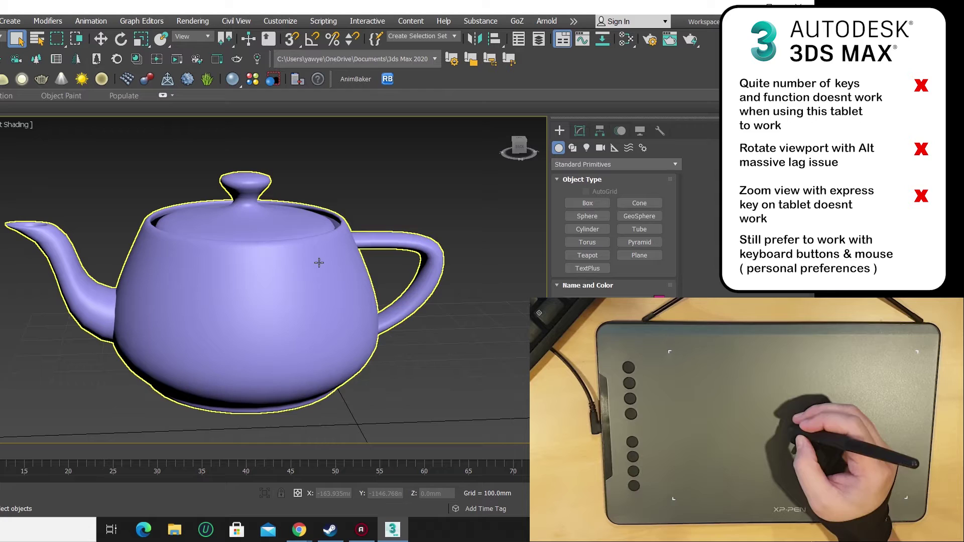
left_click_drag(319, 262, 402, 224)
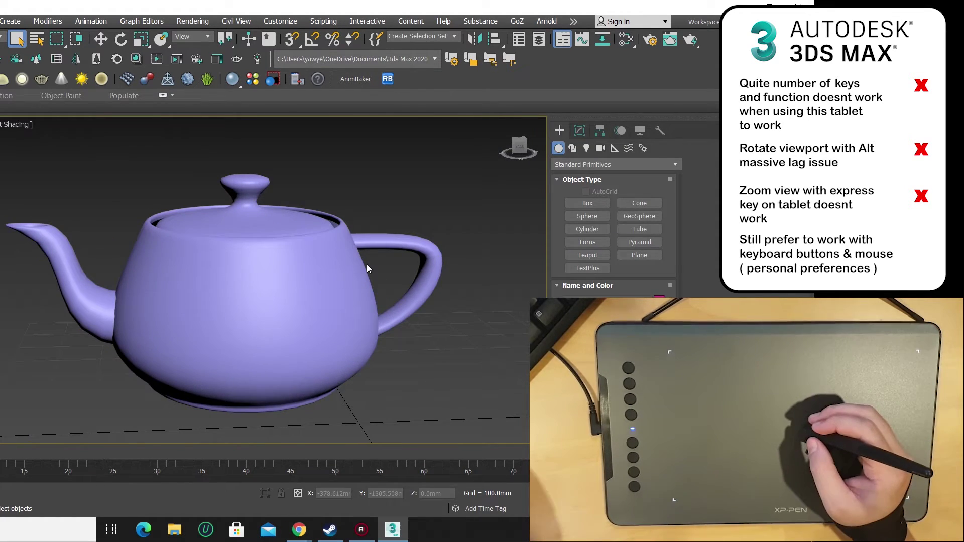
left_click_drag(351, 283, 295, 298)
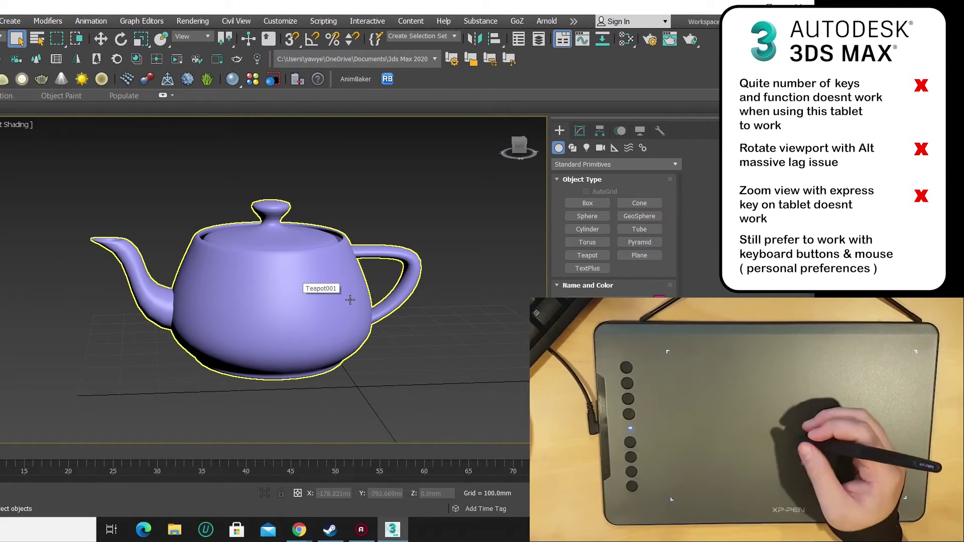
Create a Box primitive on the grid beside the teapot's handle and turn on the edged faces display
left_click(582, 204)
left_click_drag(374, 310, 375, 363)
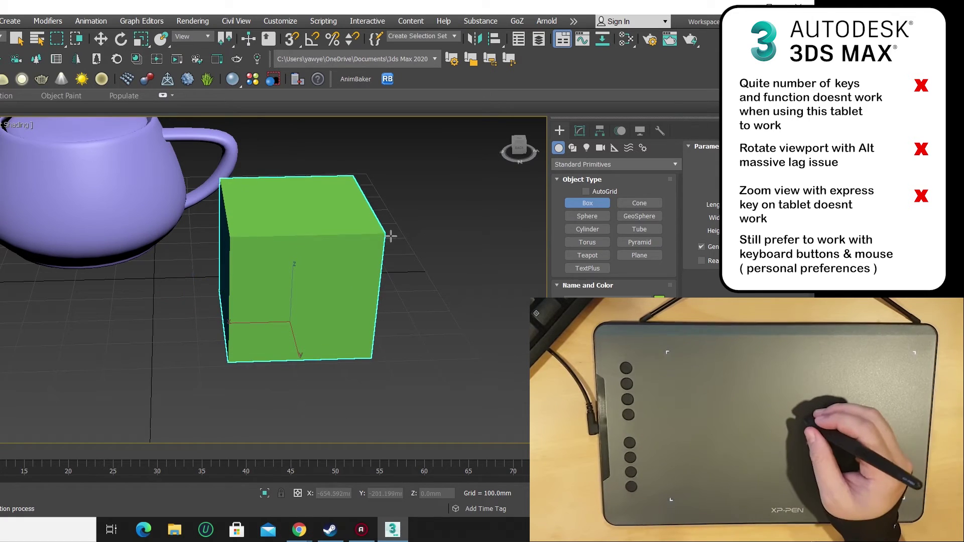
left_click(392, 234)
left_click_drag(307, 317, 335, 264)
key("F4")
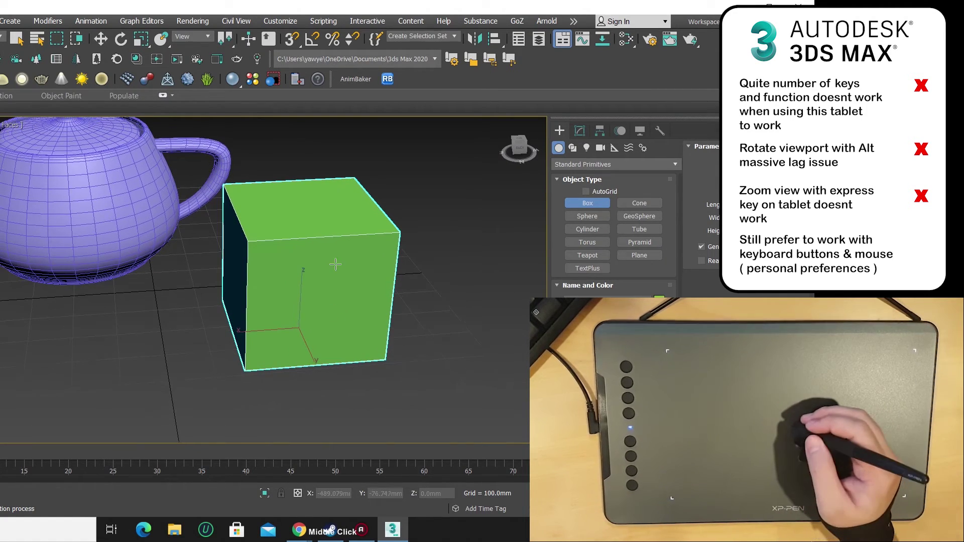
right_click(363, 286)
Try to convert the box to an editable object type, and deselect the box
right_click(373, 284)
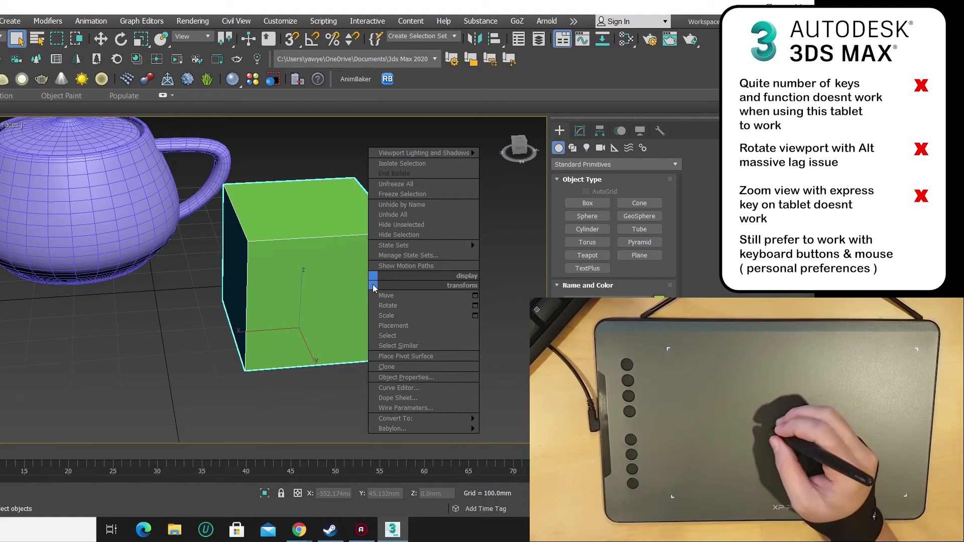
left_click(303, 284)
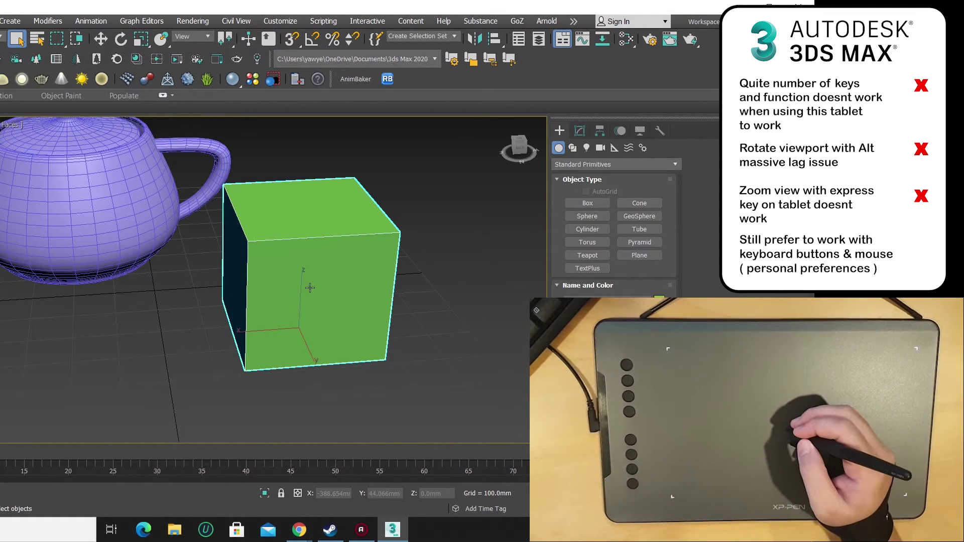
right_click(310, 288)
mouse_move(367, 427)
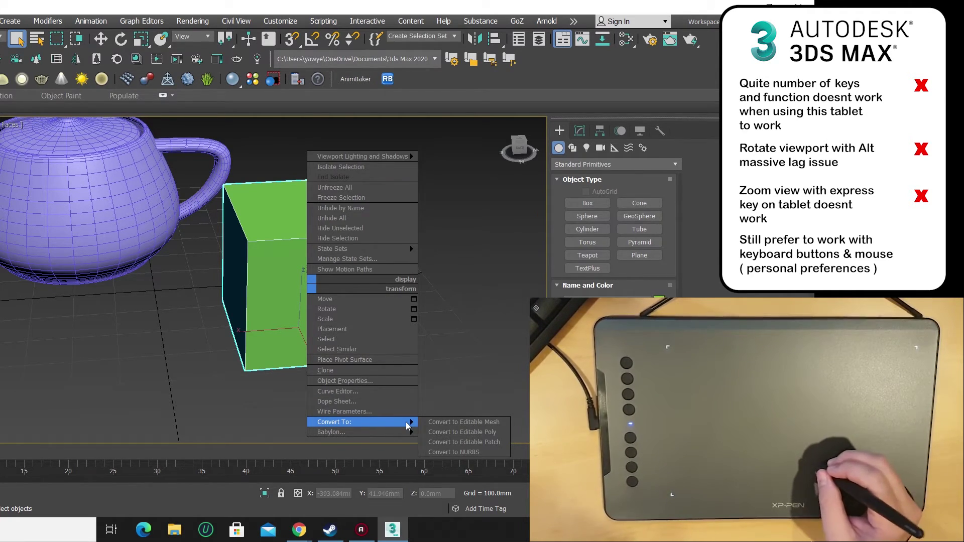
left_click(307, 307)
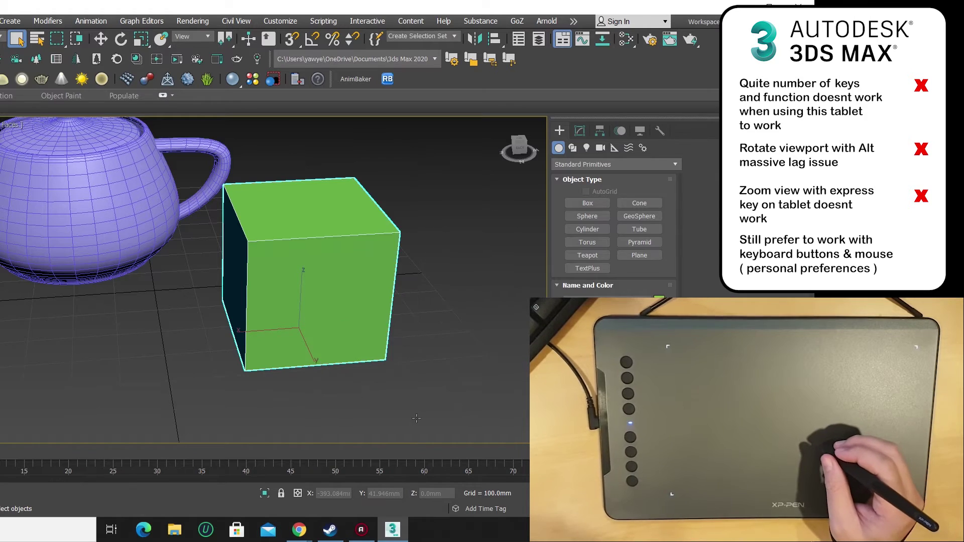
right_click(317, 298)
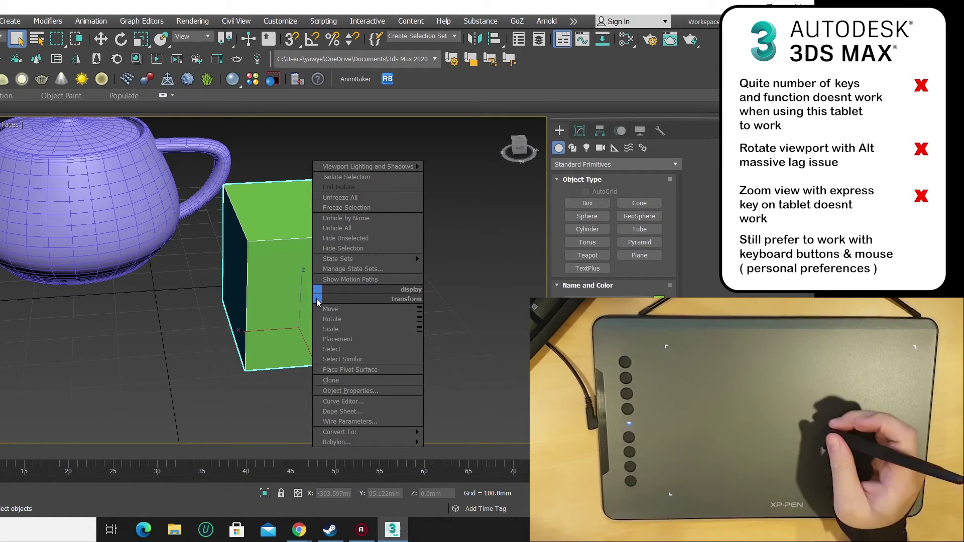
left_click(461, 286)
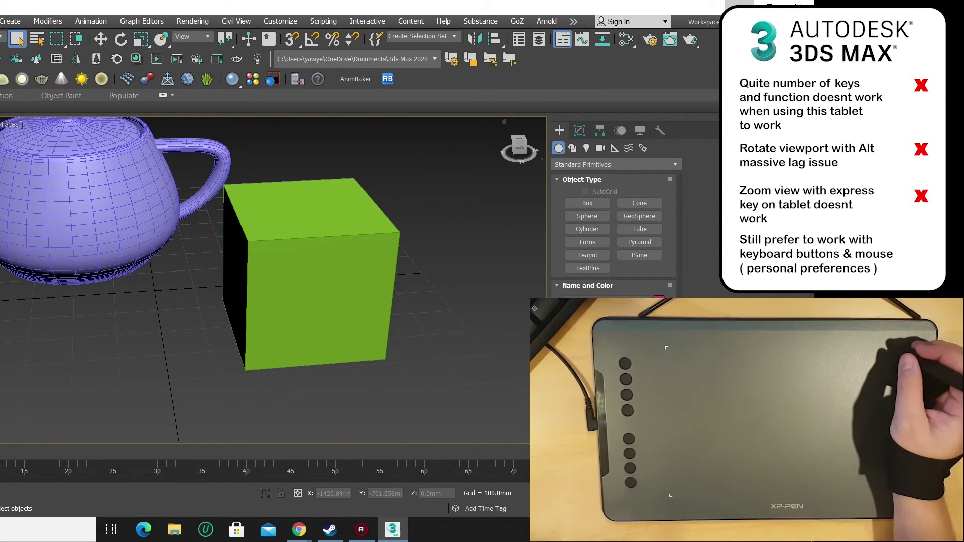